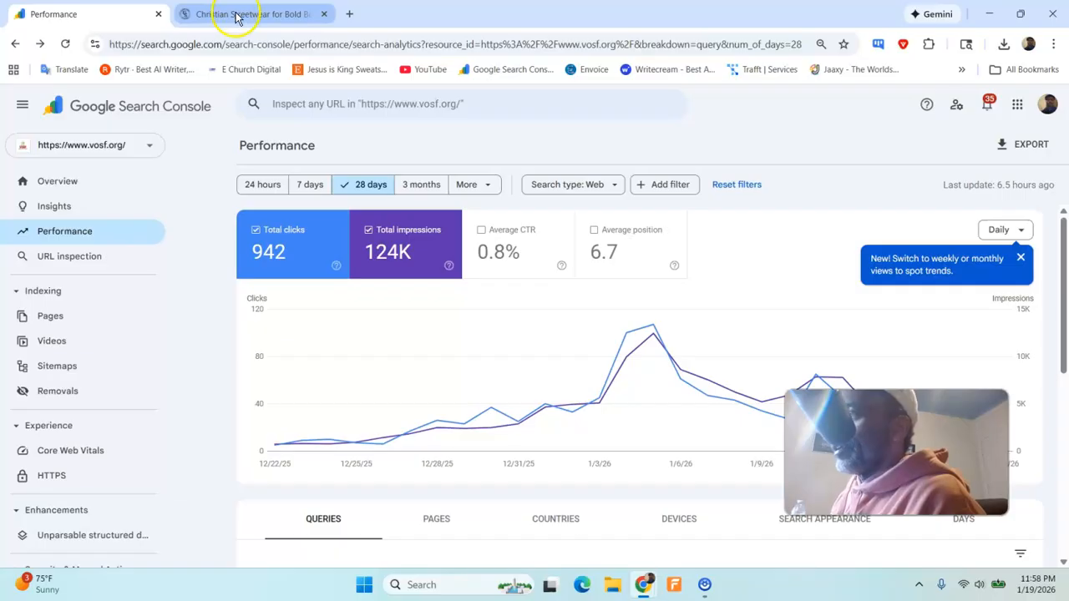
click(147, 147)
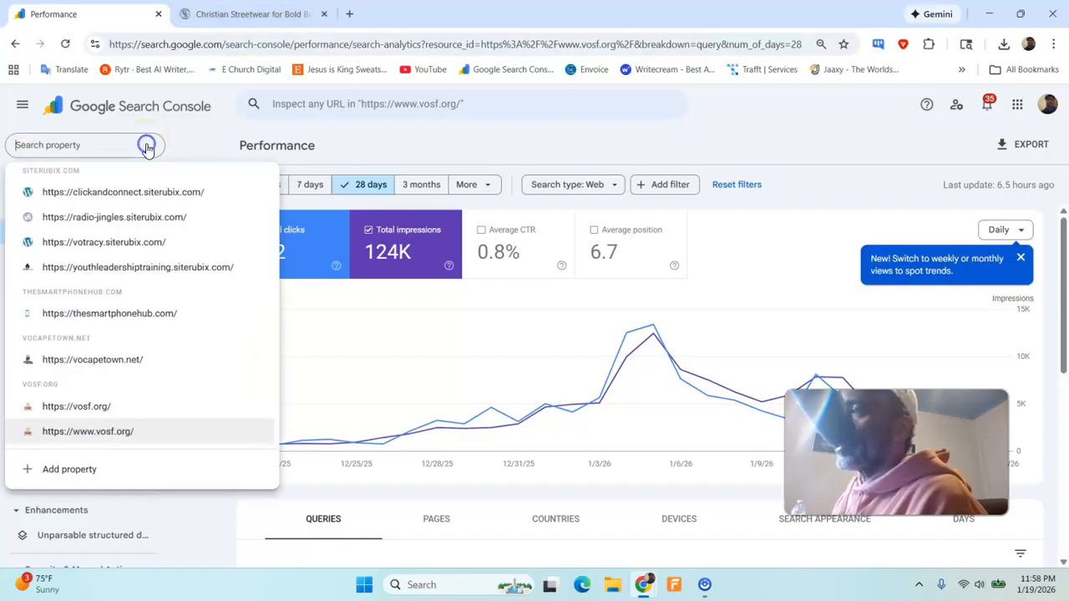
click(71, 469)
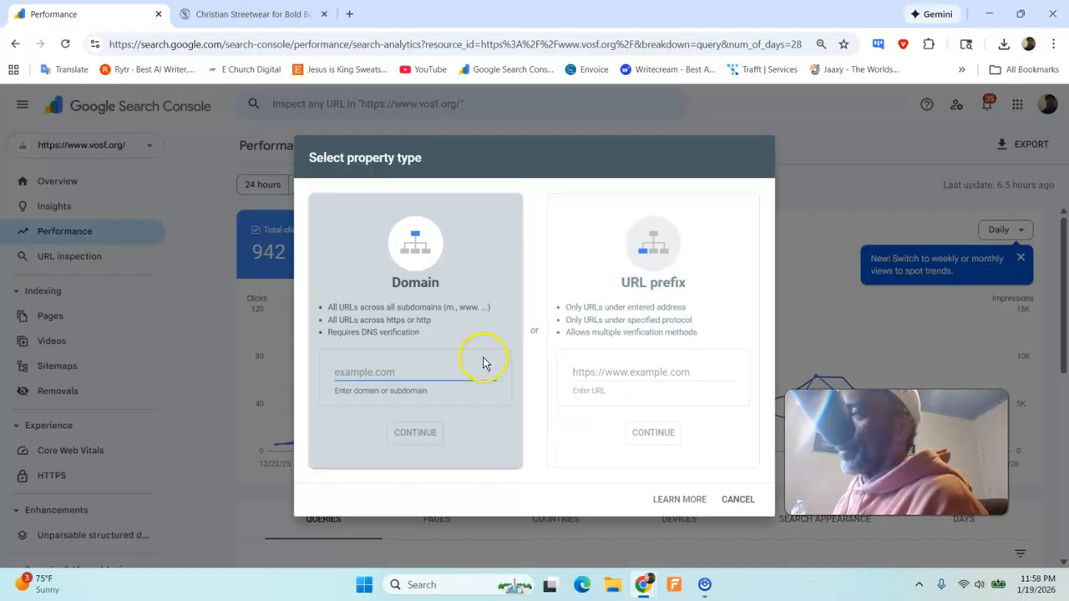
click(587, 373)
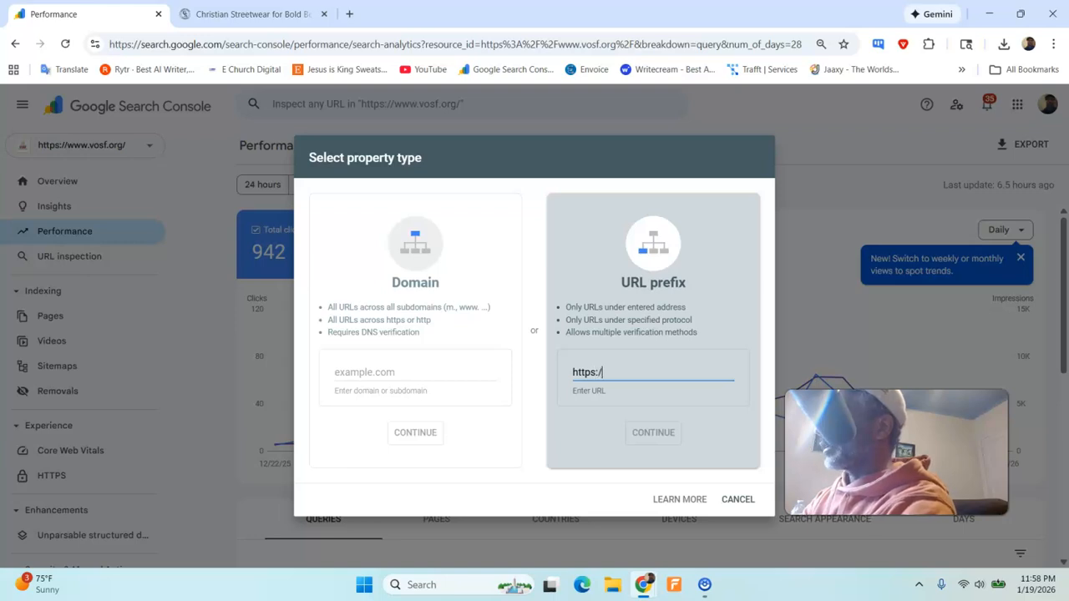
text(gospelswagsho)
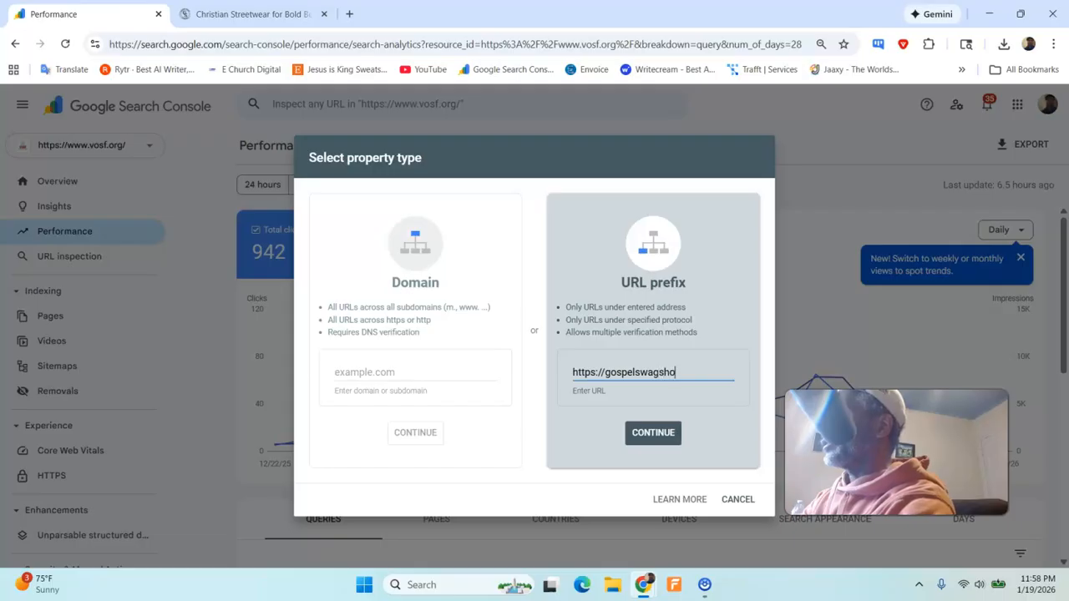
text(p.co)
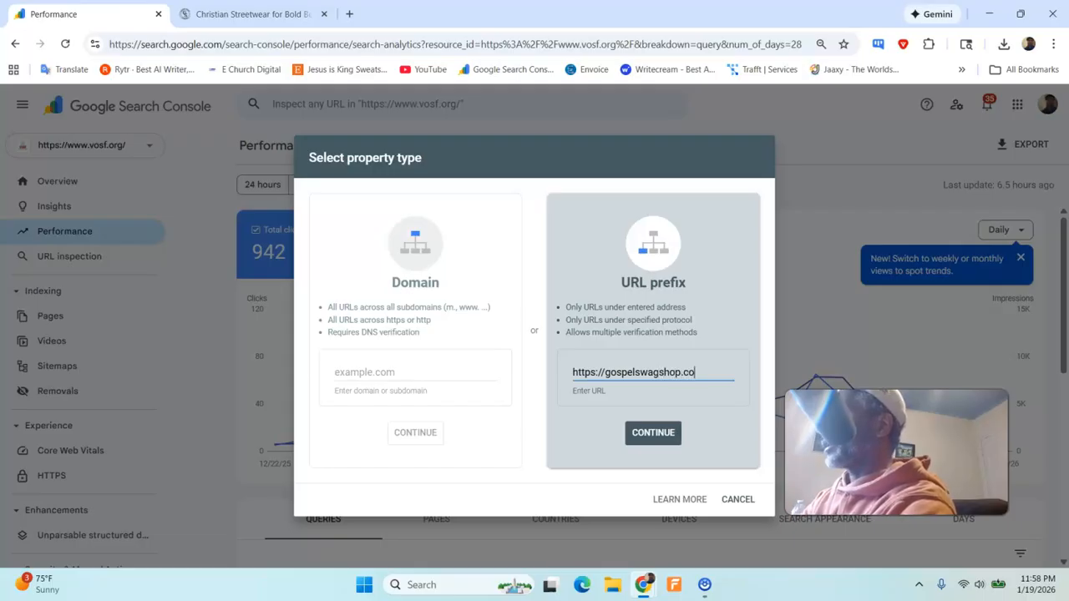
text(m)
key(Return)
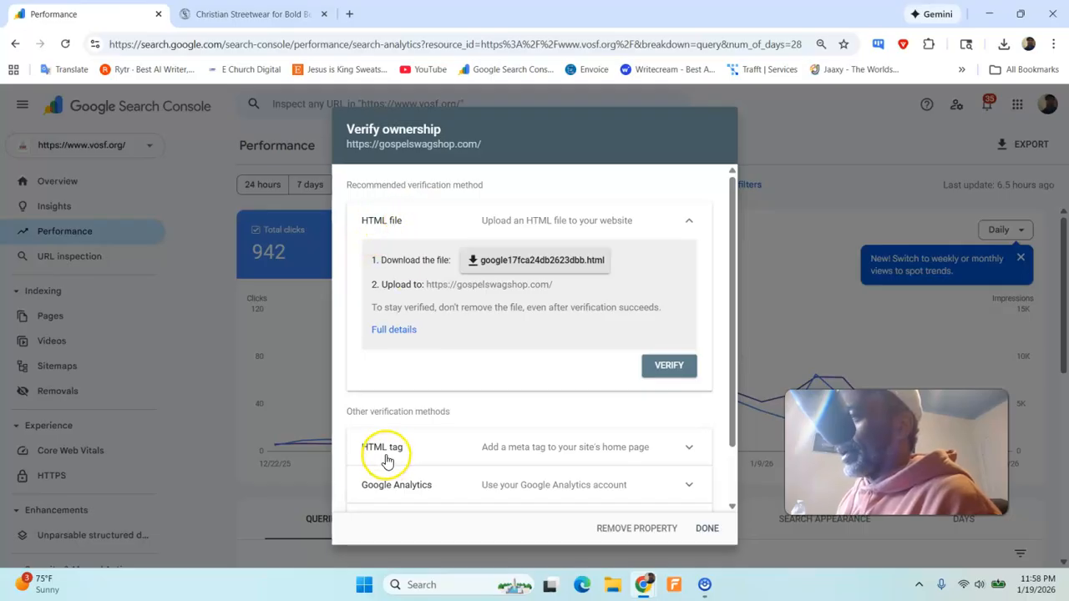
- Choose the HTML tag method among the other verification methods and copy its meta tag
scroll(387, 461, down, 1)
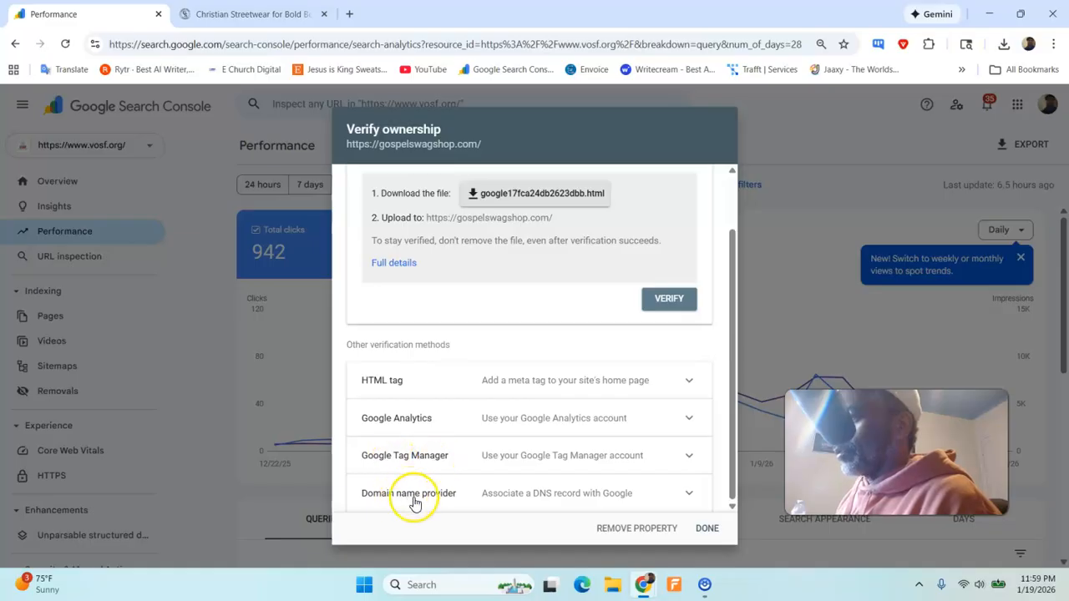
scroll(528, 424, up, 1)
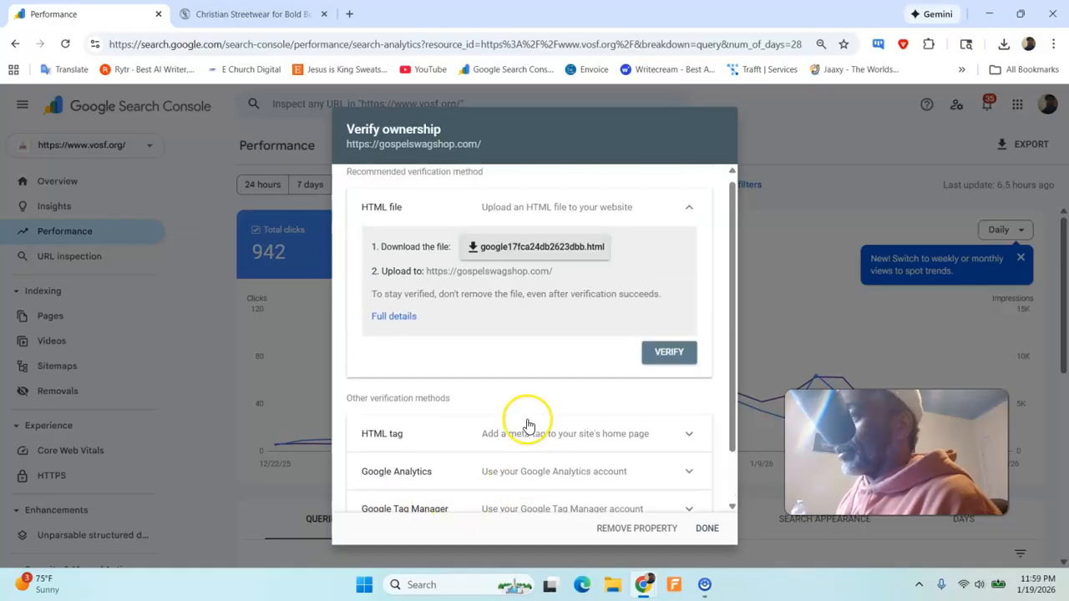
click(420, 456)
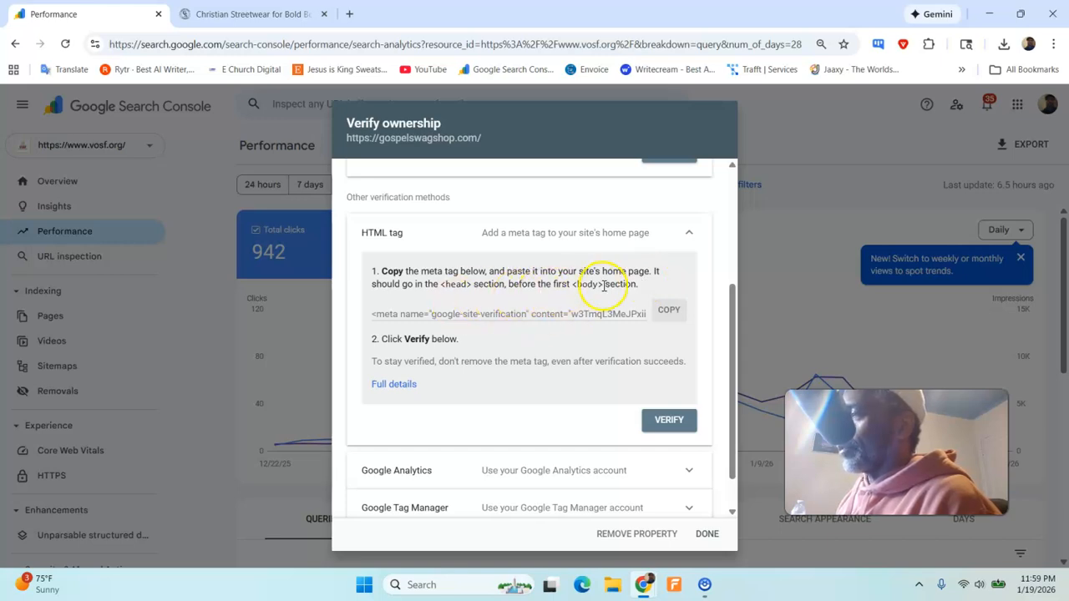
click(672, 312)
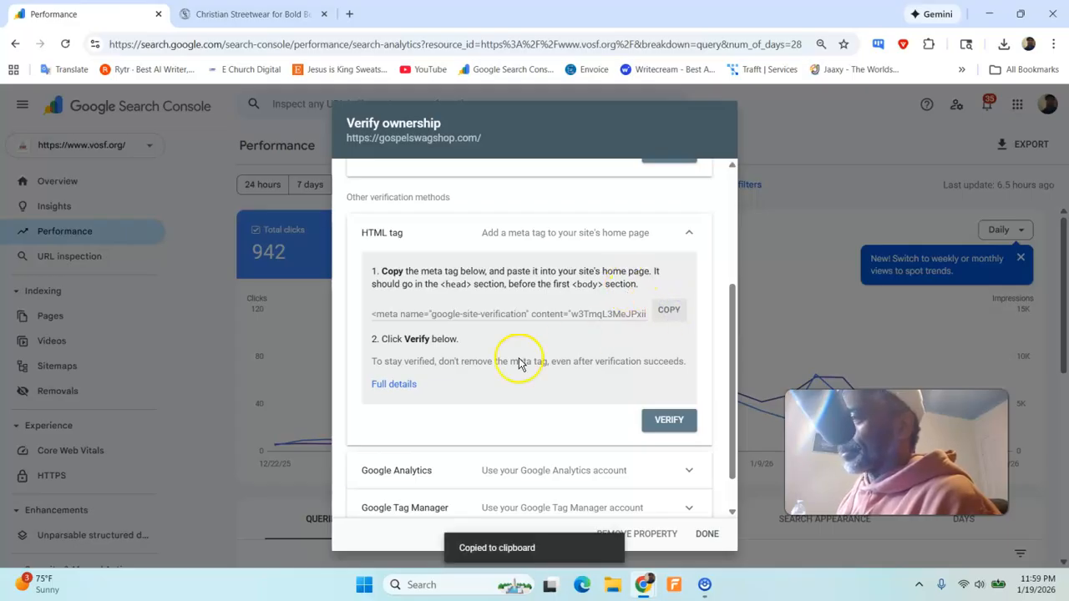
- Open the Gospel Swag store's theme in the Shopify theme editor and dismiss the 10% off popup
click(250, 14)
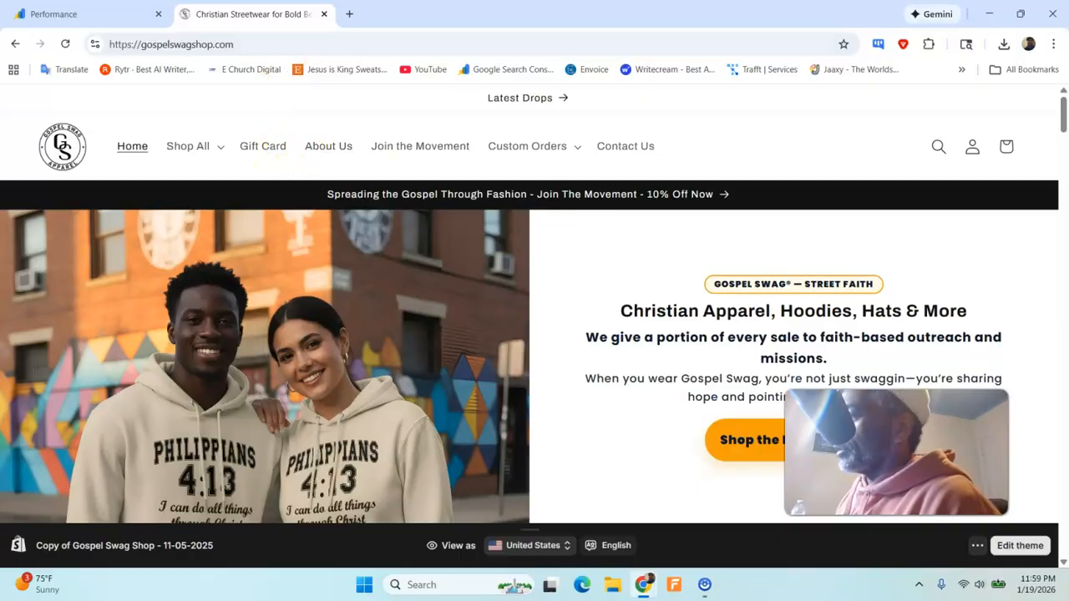
click(1019, 547)
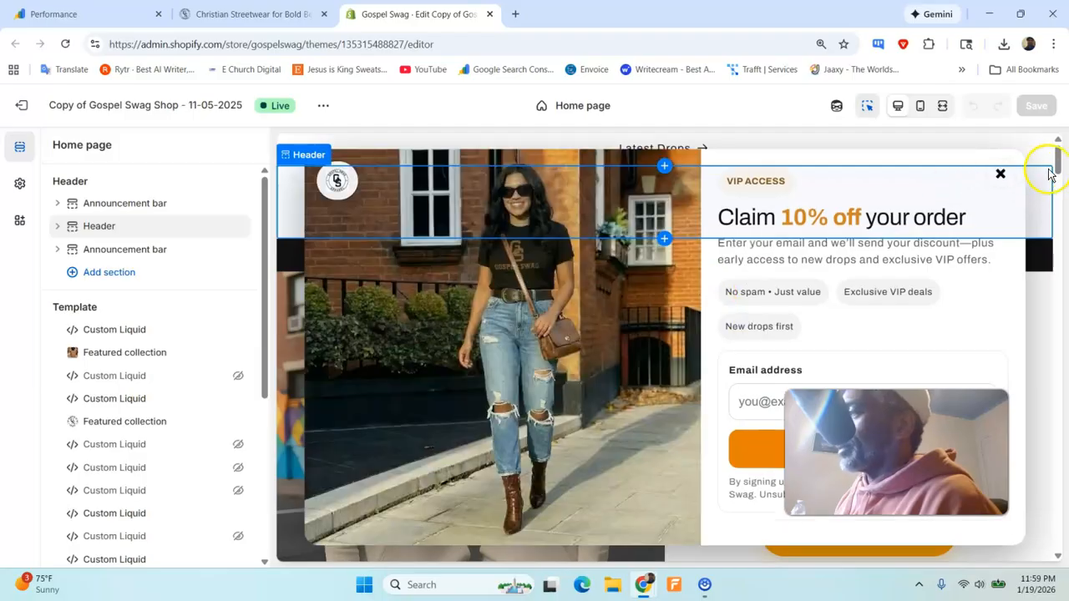
click(1000, 177)
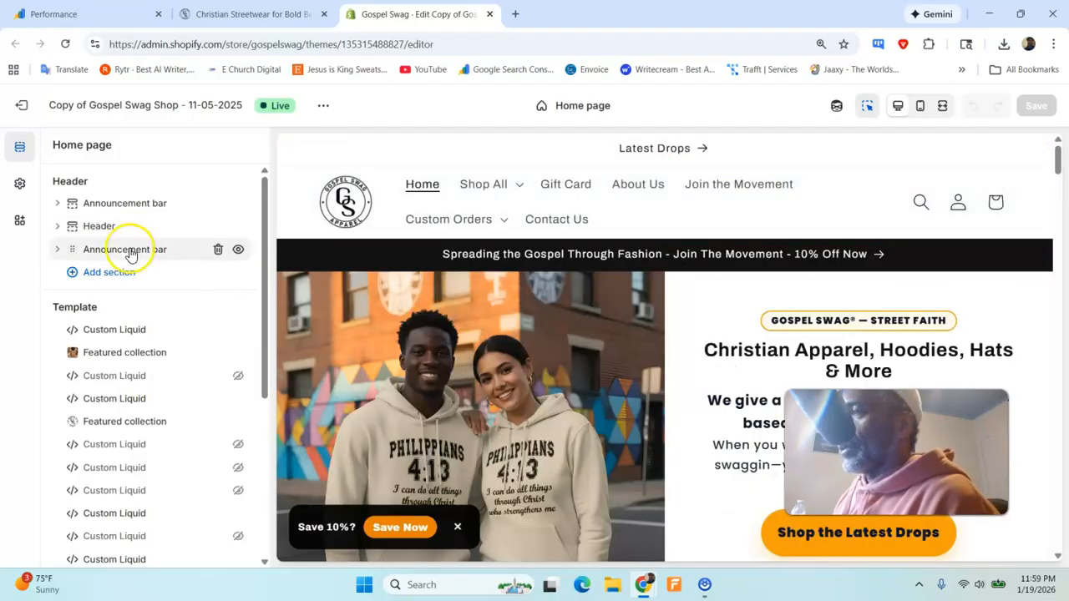
click(458, 343)
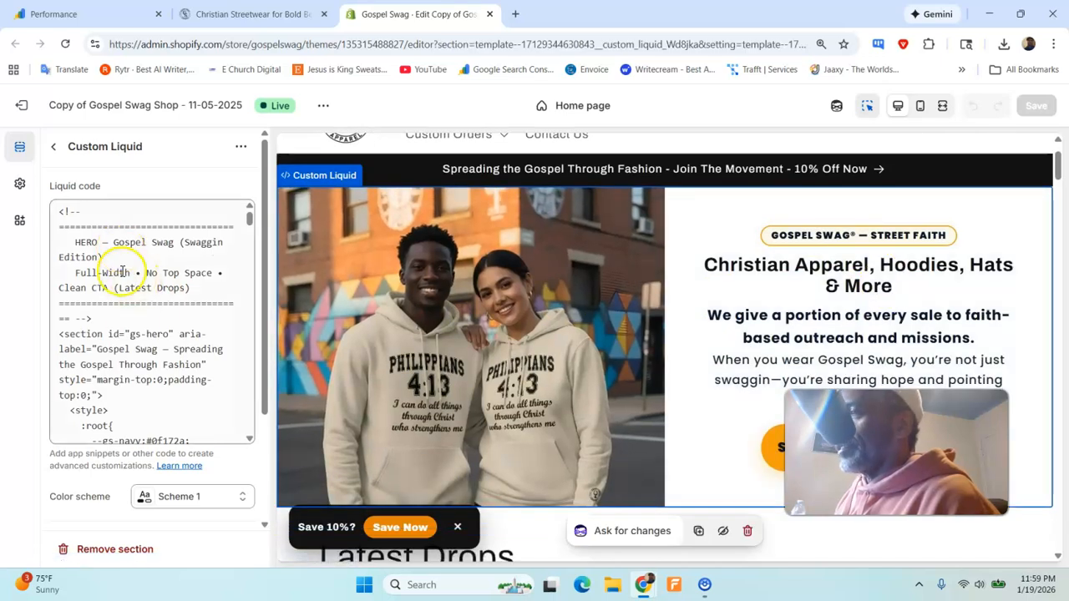
click(52, 146)
- Add a Custom Liquid section at the end of the home page template, below GS — Join the Movement
scroll(148, 357, down, 5)
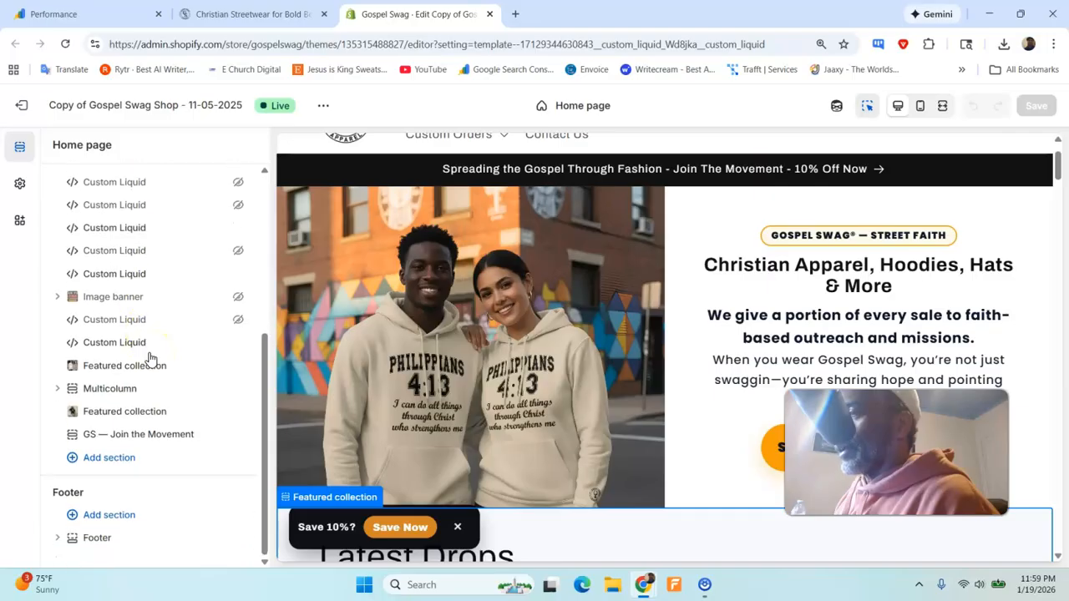
click(121, 458)
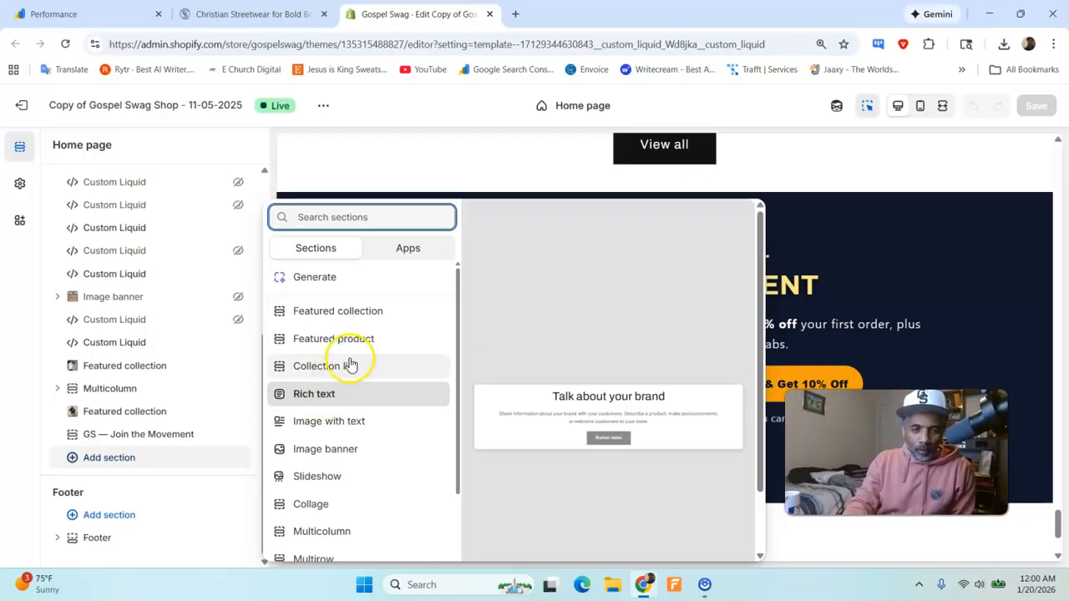
scroll(372, 318, down, 3)
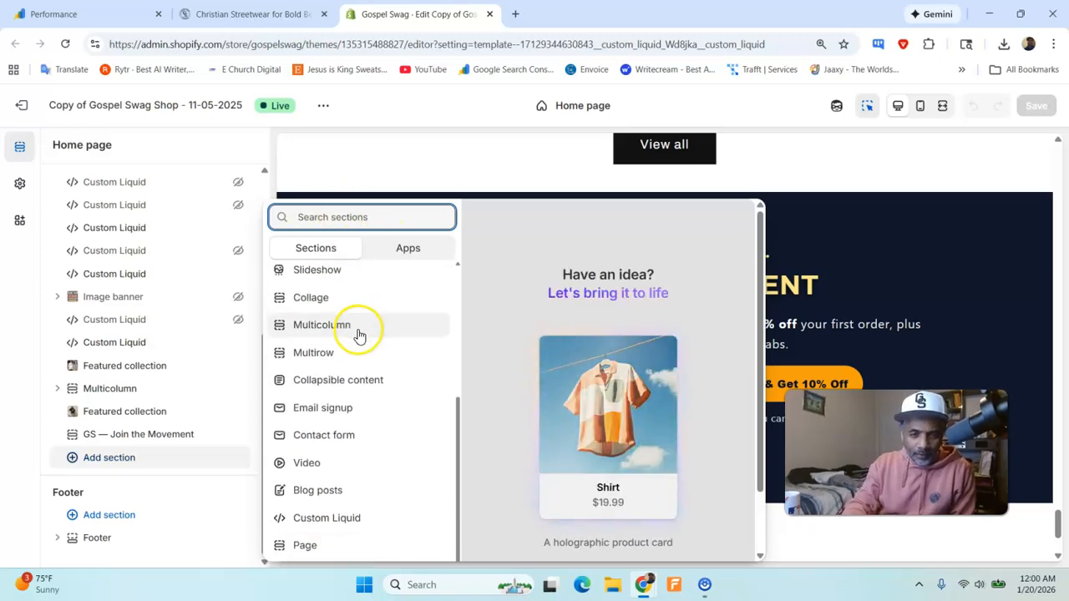
scroll(396, 410, down, 1)
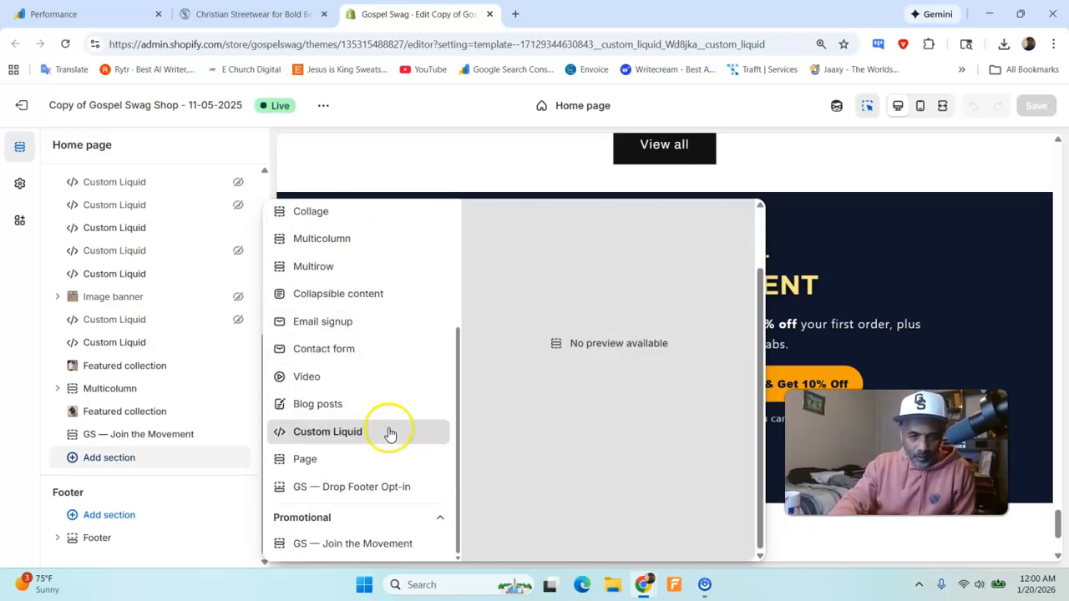
click(389, 432)
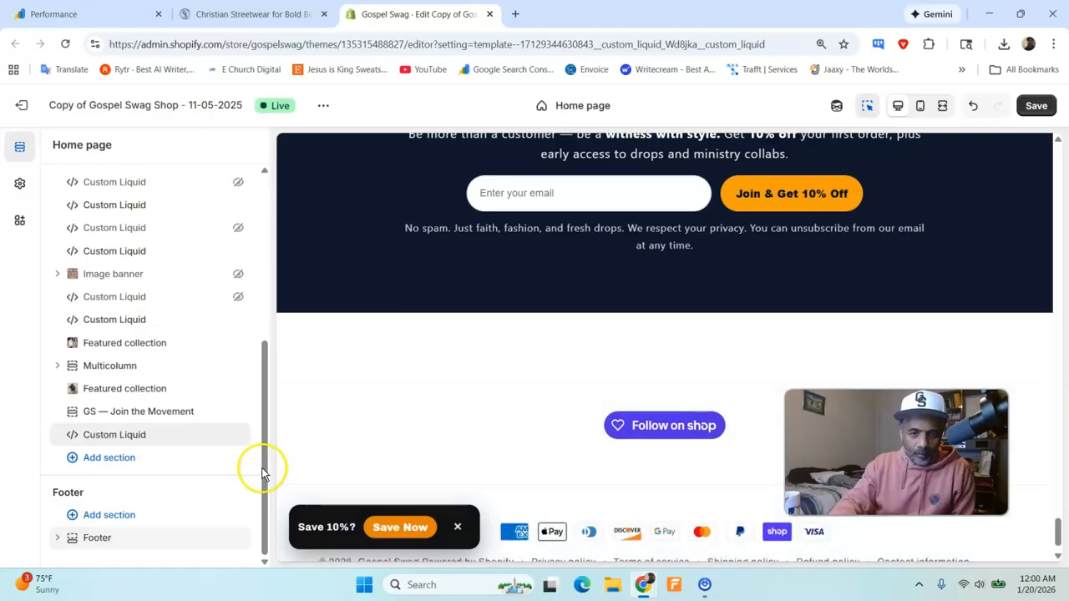
- Paste the Google site verification meta tag into the new Custom Liquid section's Liquid code and save the theme
click(150, 435)
click(97, 227)
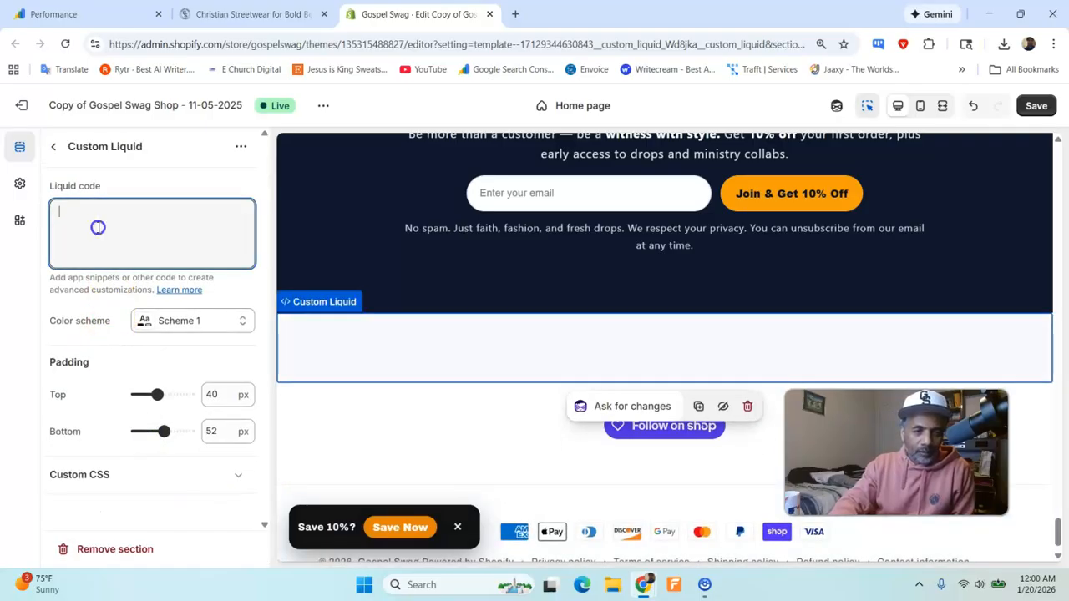
key(ctrl+v)
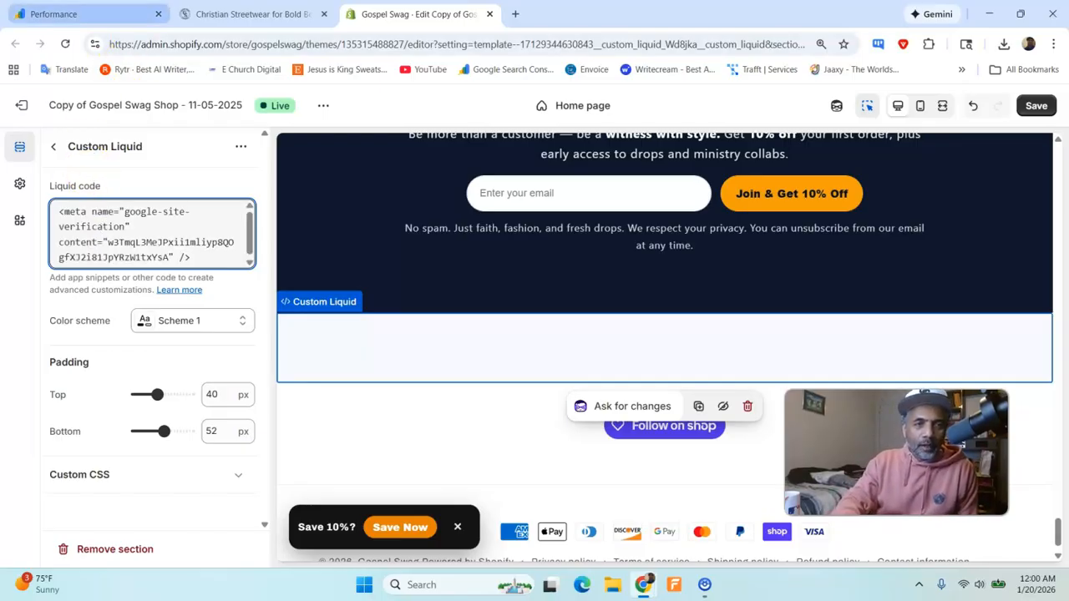
click(139, 11)
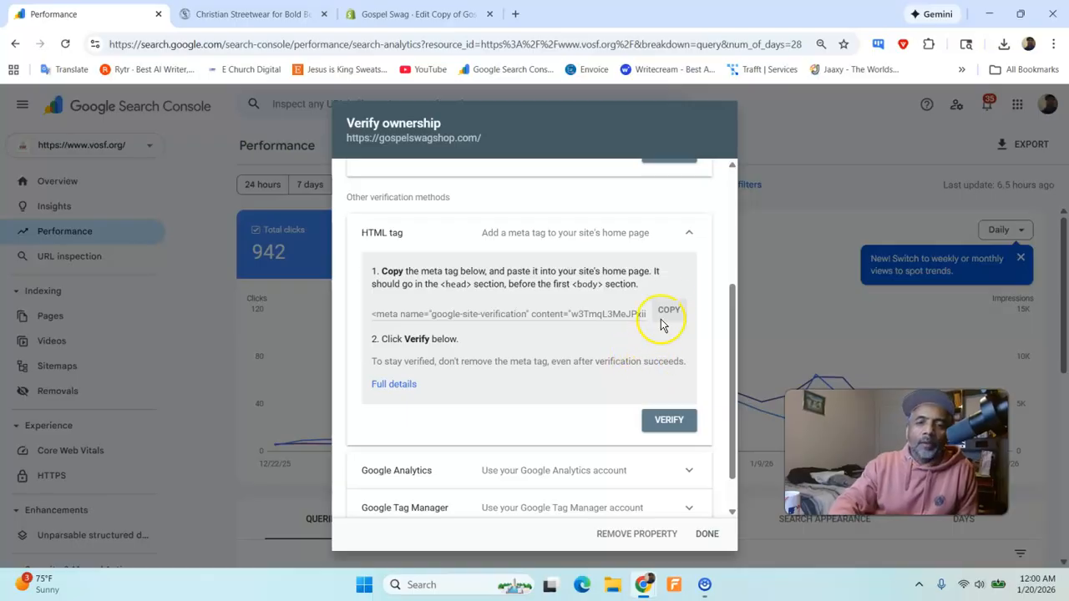
click(461, 13)
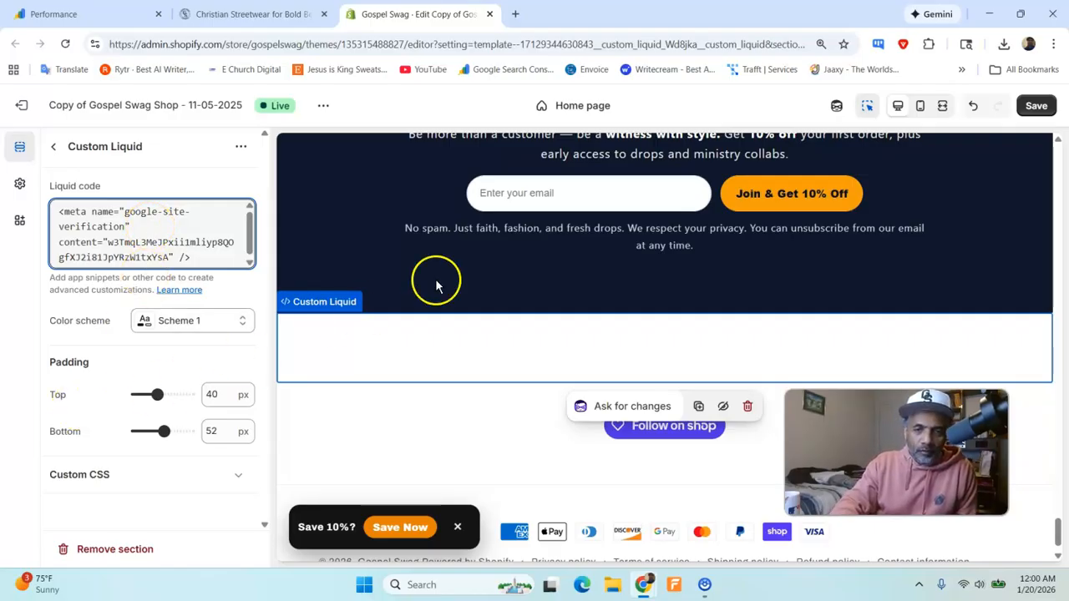
click(1033, 106)
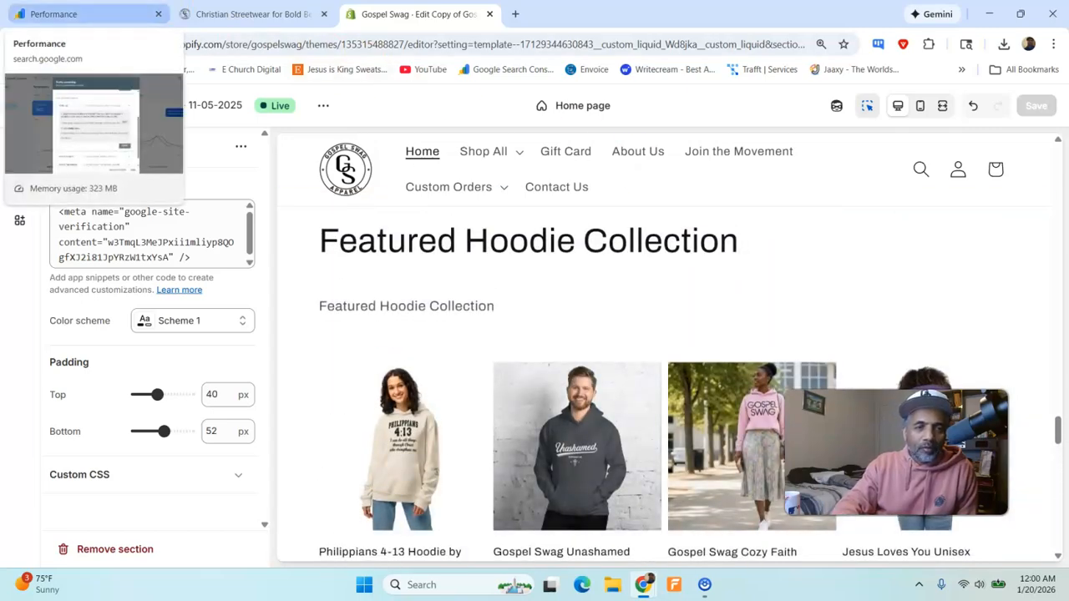
click(84, 14)
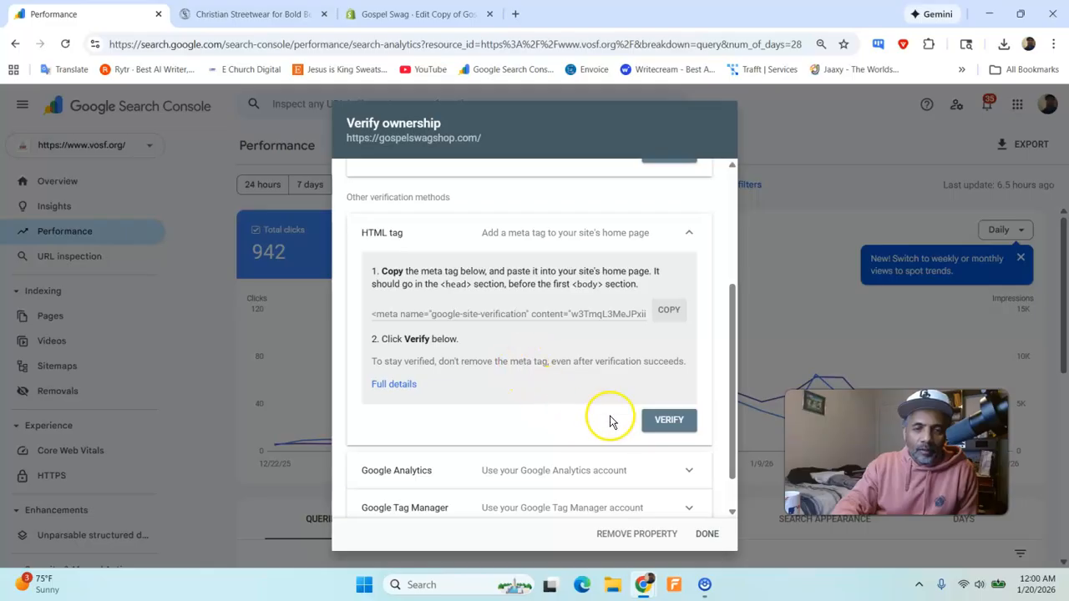
click(661, 420)
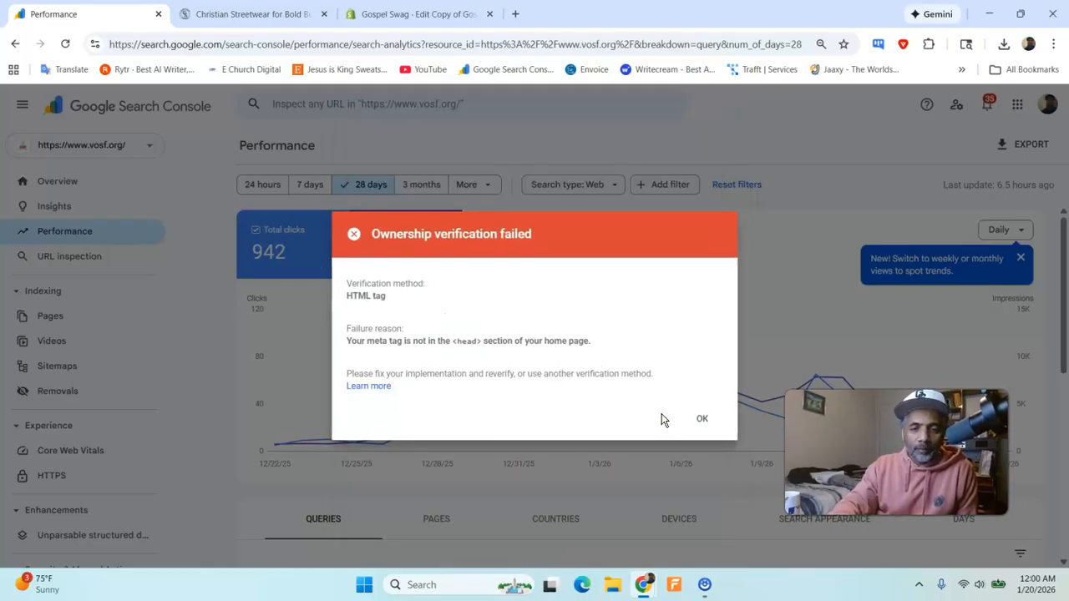
click(693, 422)
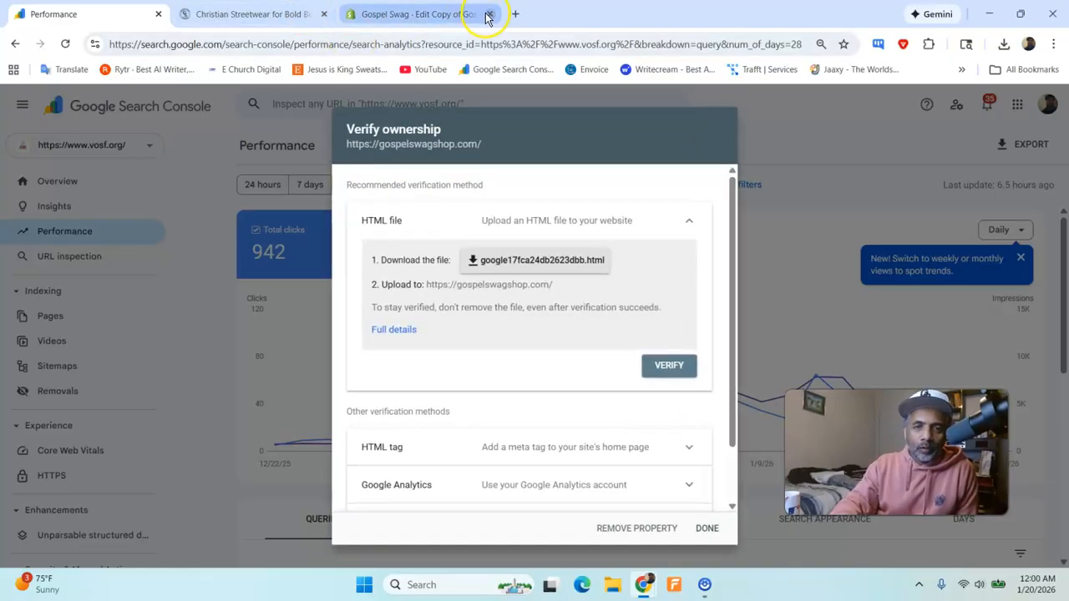
- Ask ChatGPT in a new browser tab how to verify a Shopify store with Google Search Console using the HTML tag, and read the answer
click(515, 14)
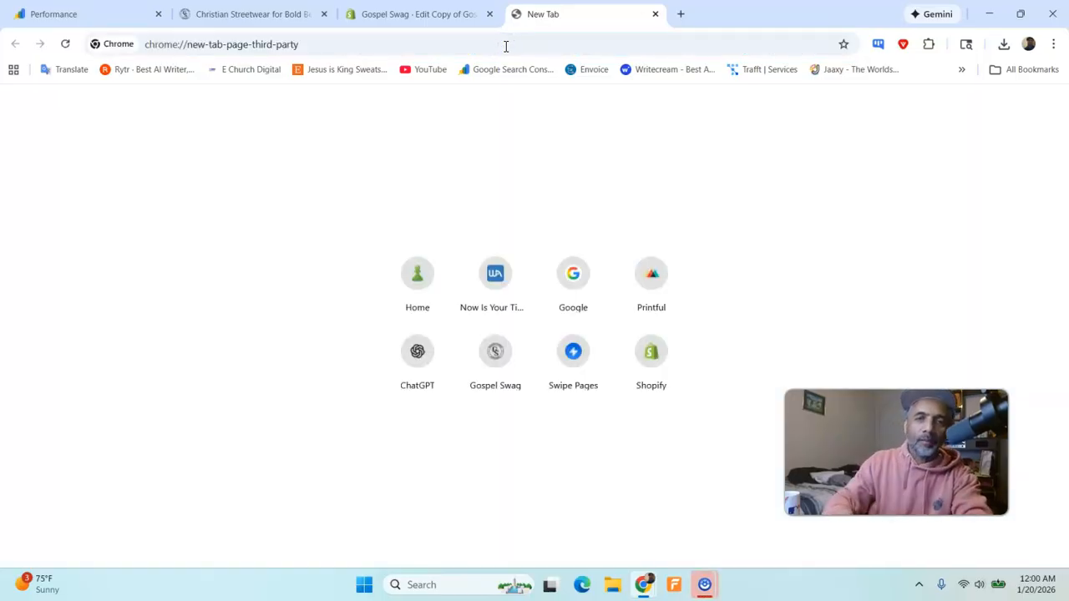
click(506, 46)
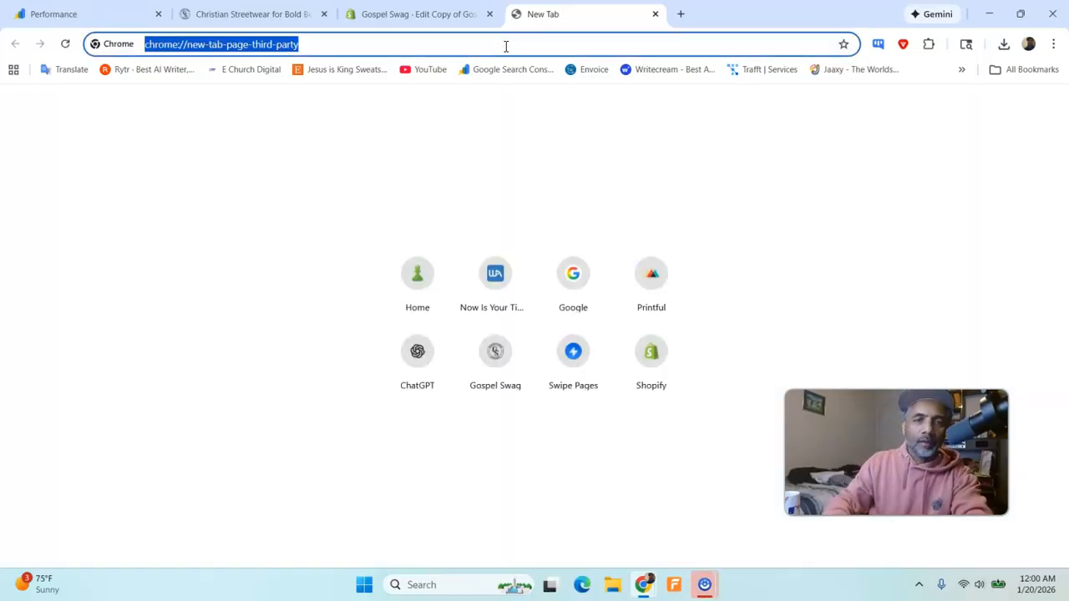
text(cha)
key(Return)
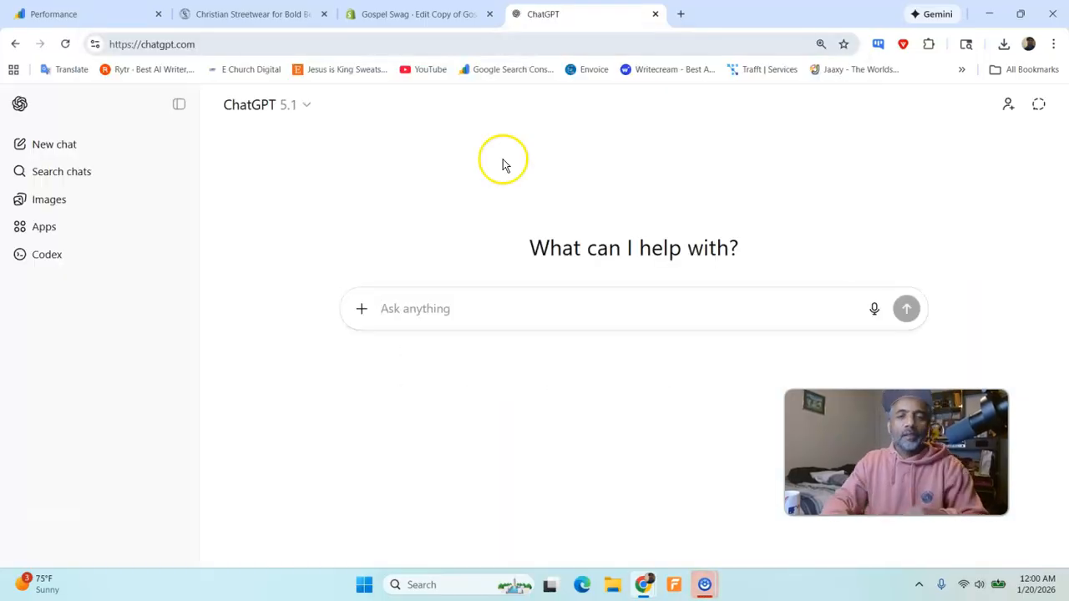
click(874, 309)
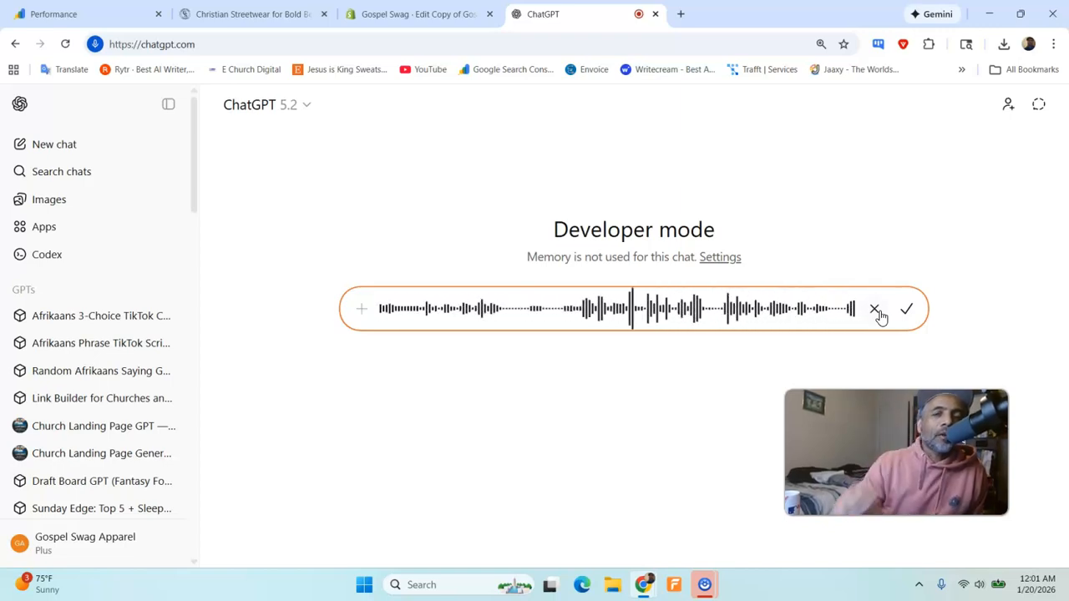
click(906, 311)
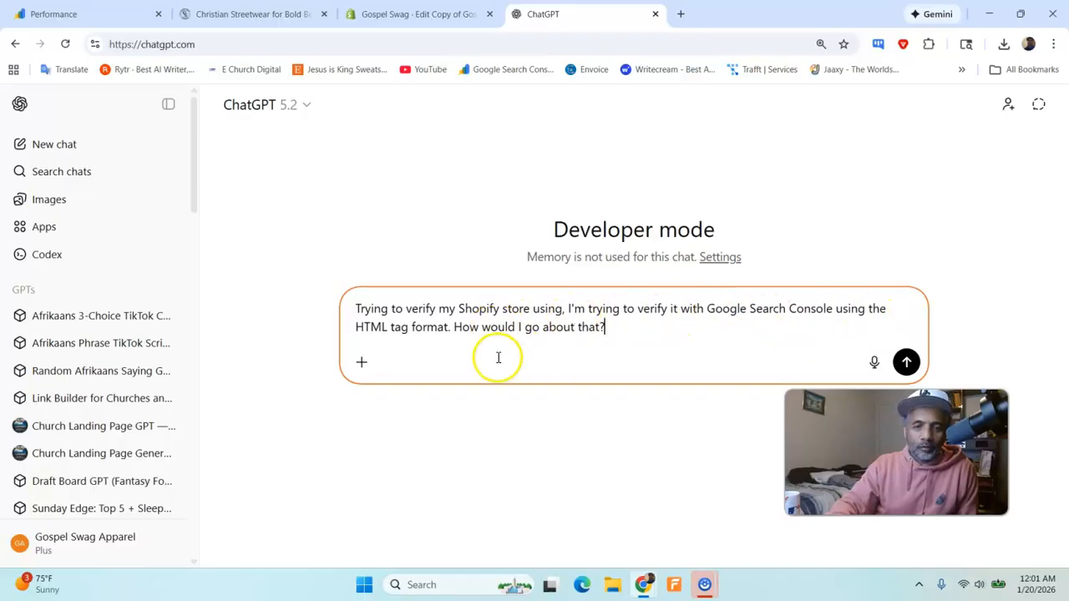
click(906, 362)
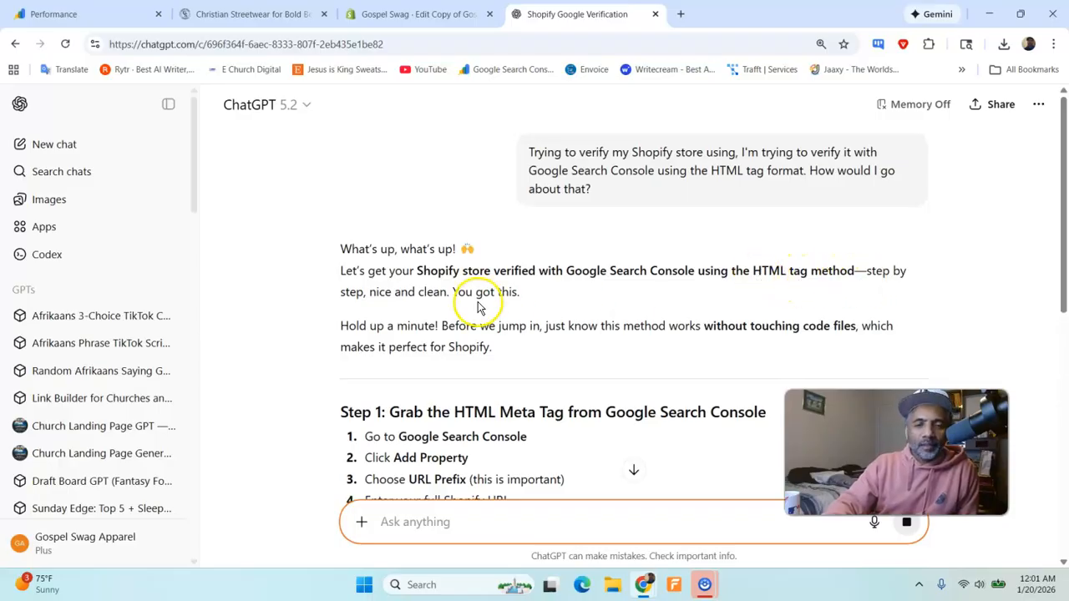
scroll(480, 307, down, 3)
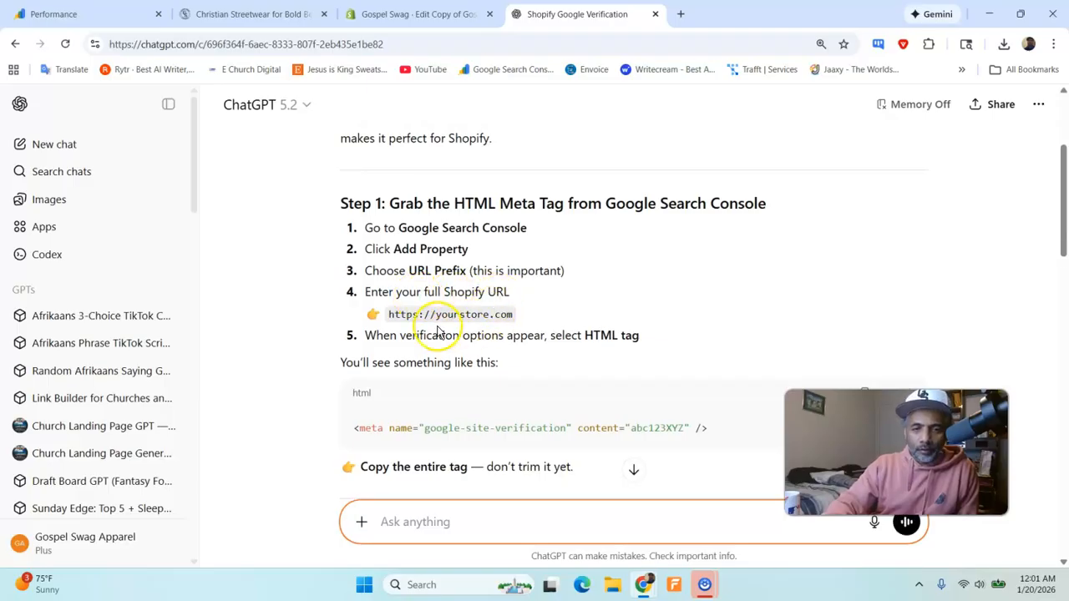
- Review the ownership verification methods in Google Search Console and ChatGPT's instructions for opening the Shopify theme code
click(210, 13)
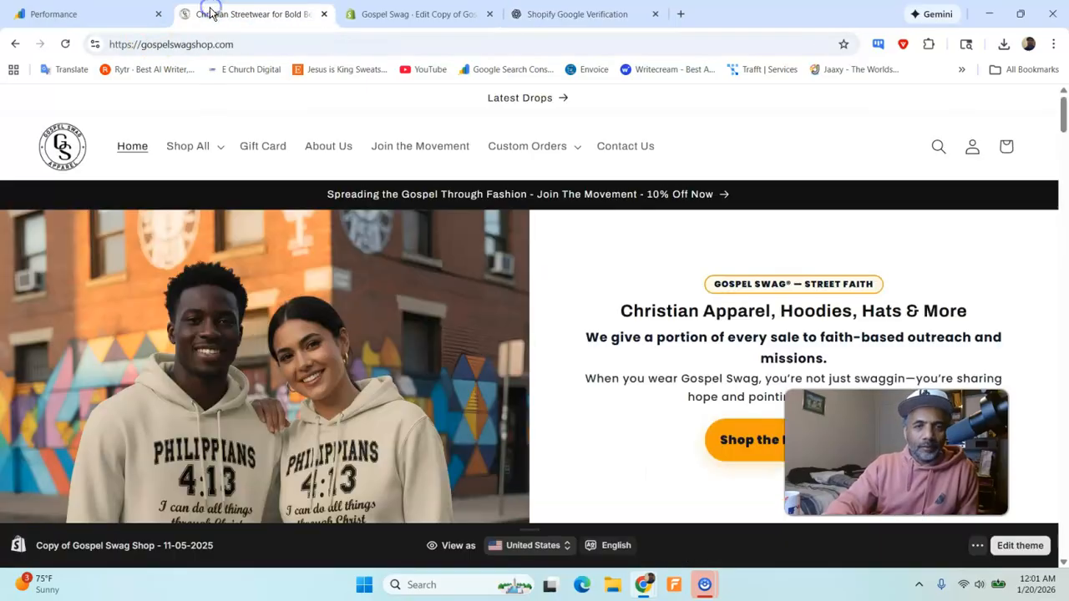
click(132, 11)
scroll(576, 334, down, 2)
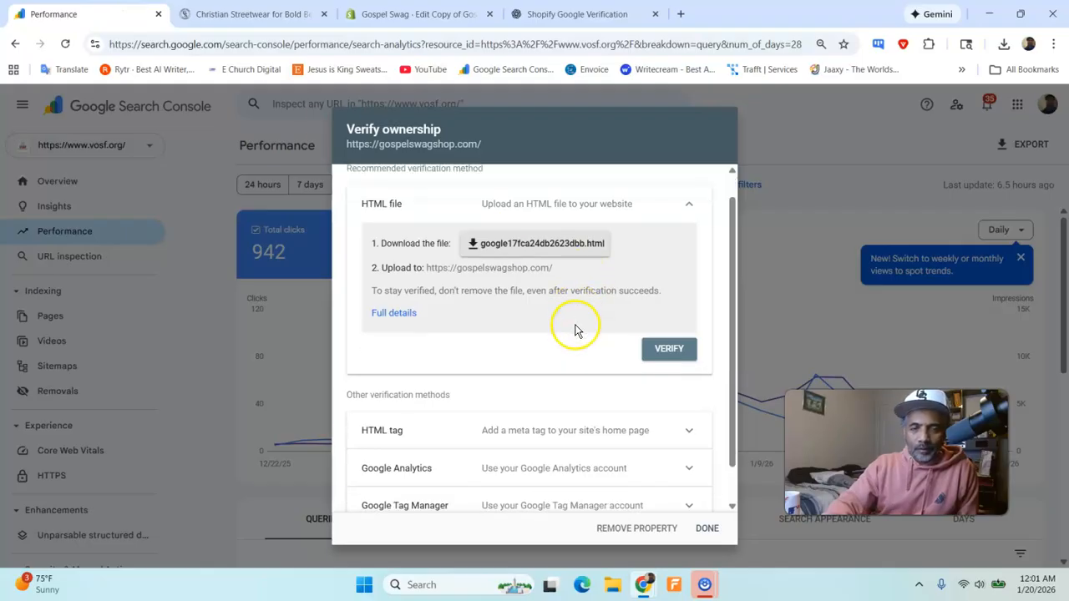
scroll(580, 317, up, 2)
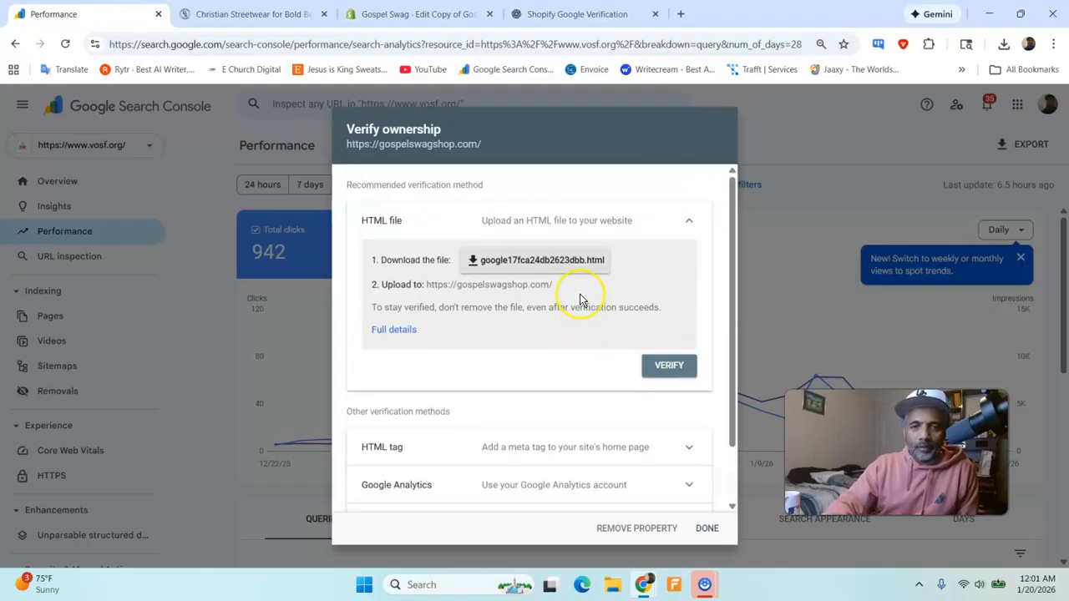
click(415, 13)
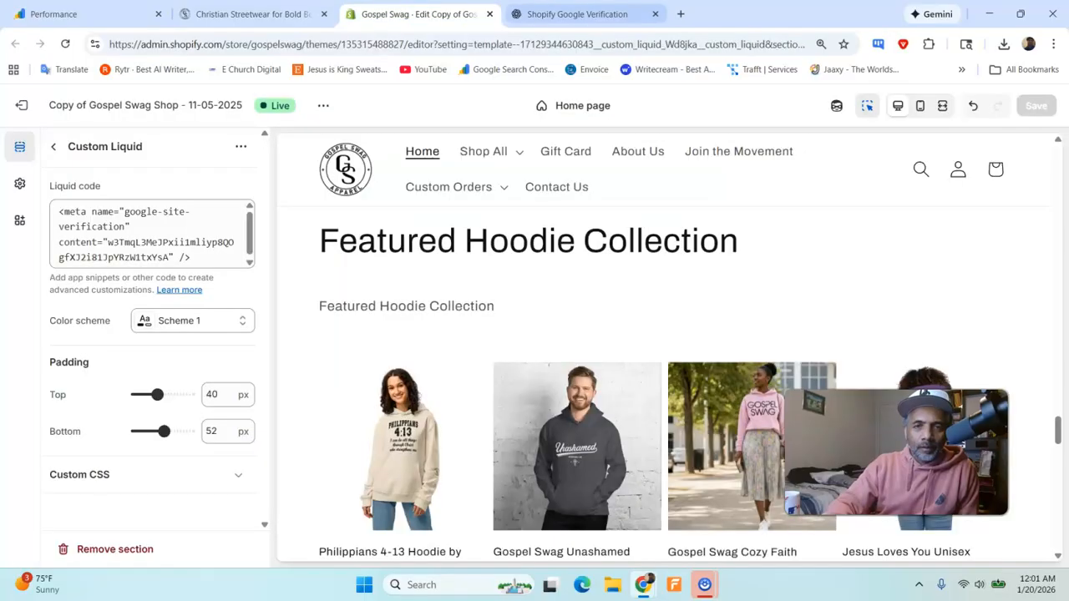
click(576, 14)
scroll(464, 384, down, 2)
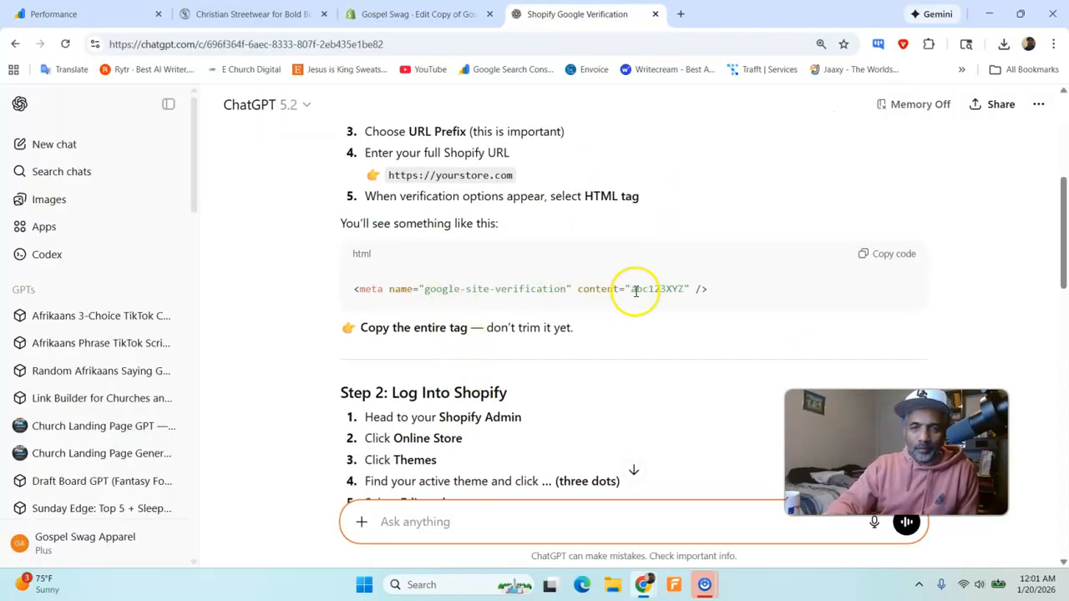
scroll(425, 297, down, 2)
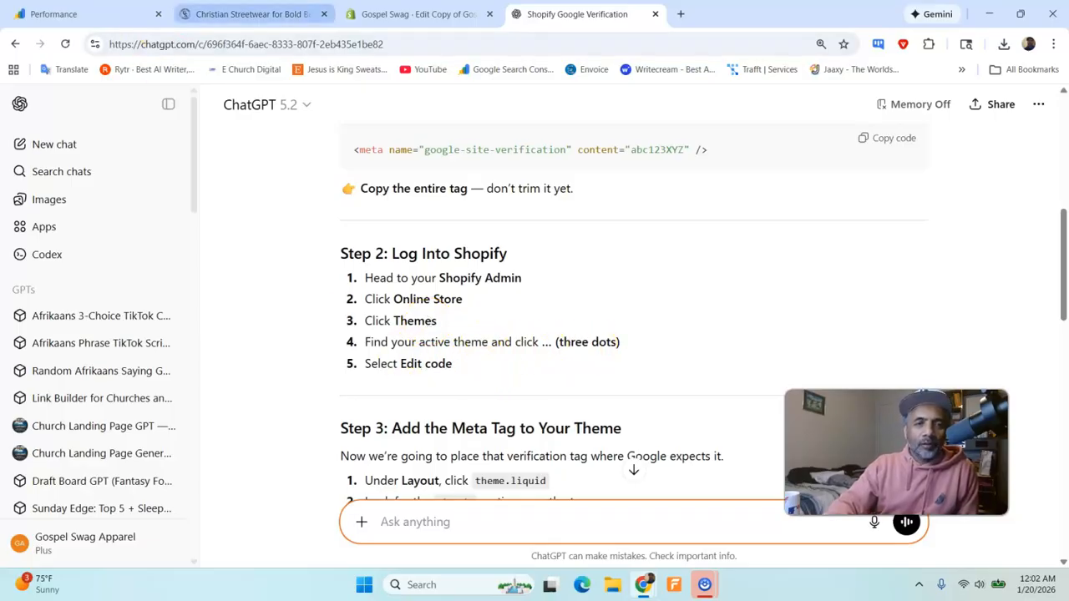
- Leave the Shopify theme editor and open the code editor for the current theme, Copy of Gospel Swag Shop - 11-05-2025
click(359, 14)
click(280, 11)
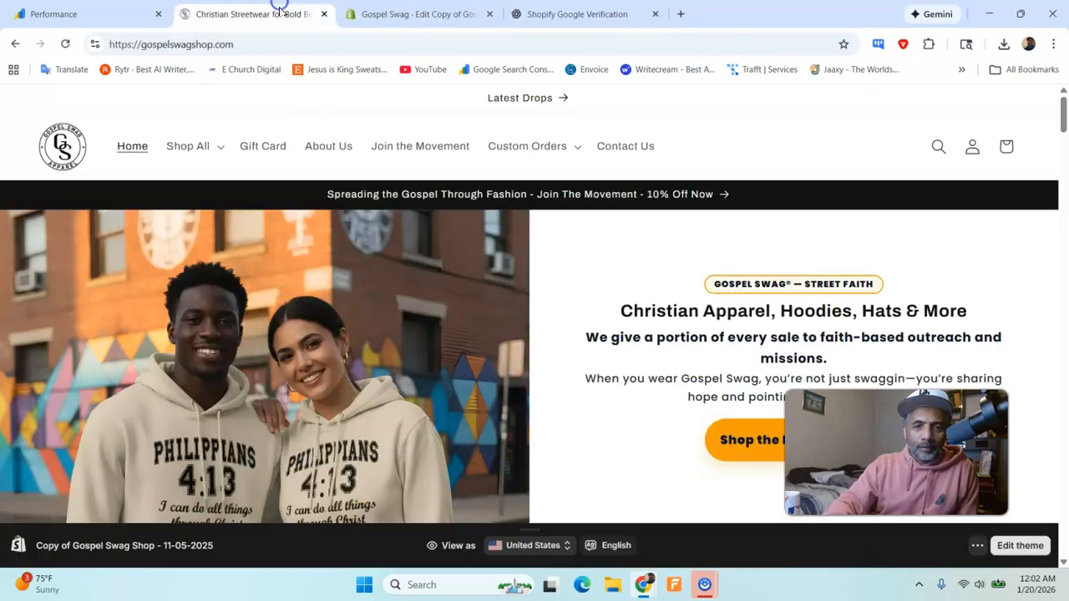
click(376, 14)
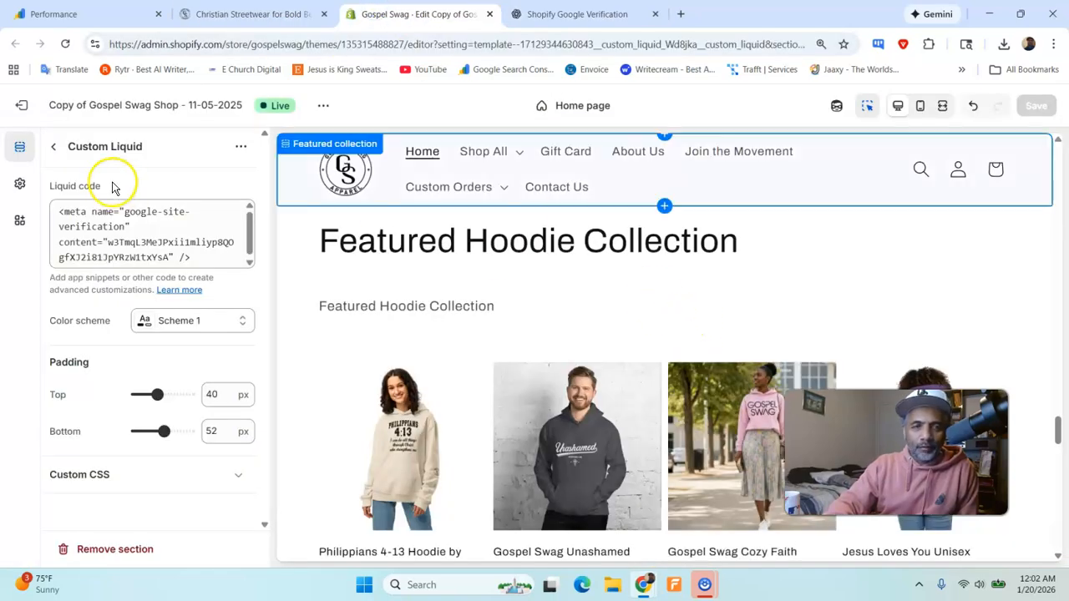
click(21, 105)
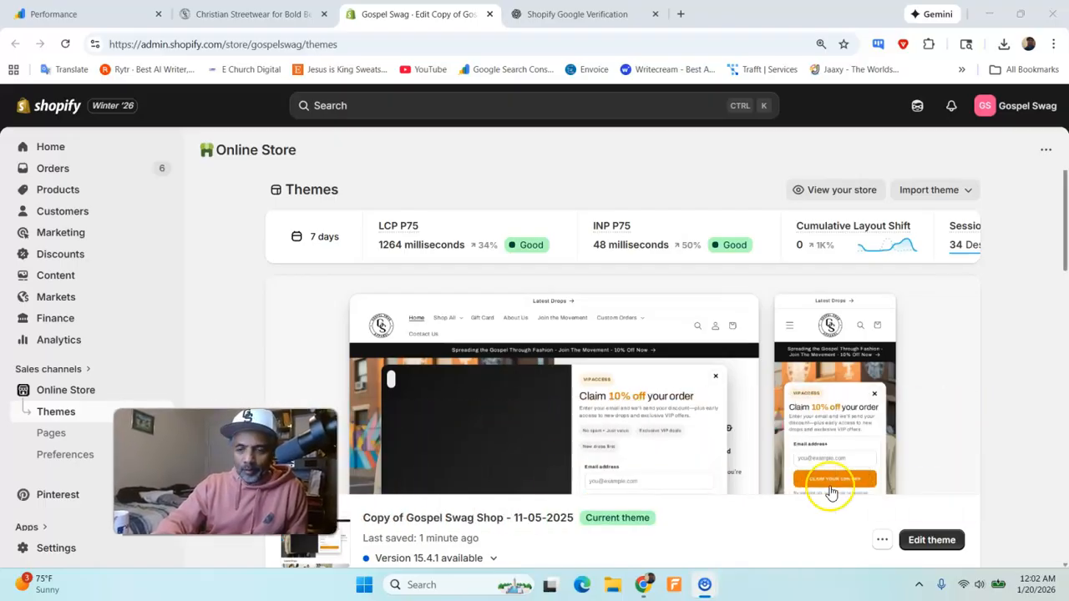
click(881, 541)
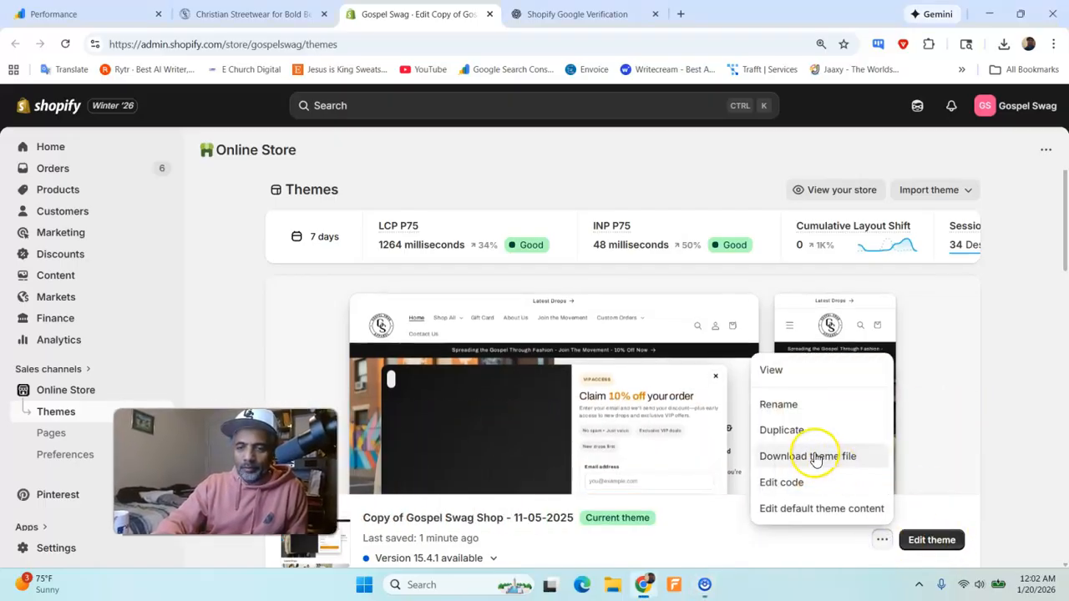
click(812, 484)
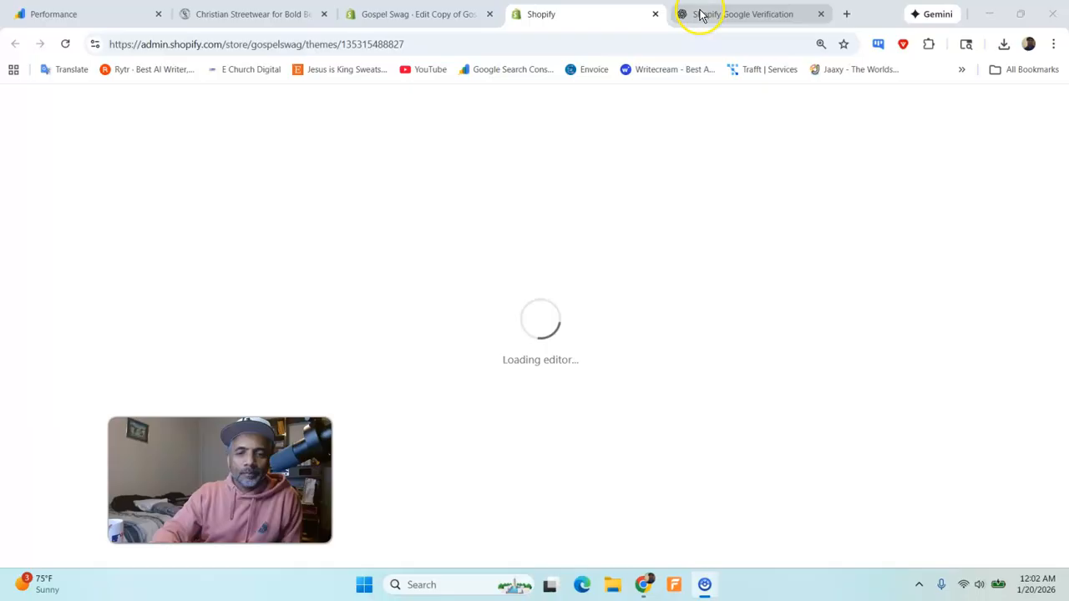
- Consult ChatGPT's step on adding the meta tag and open theme.liquid from the theme's layout folder
mouse_move(700, 14)
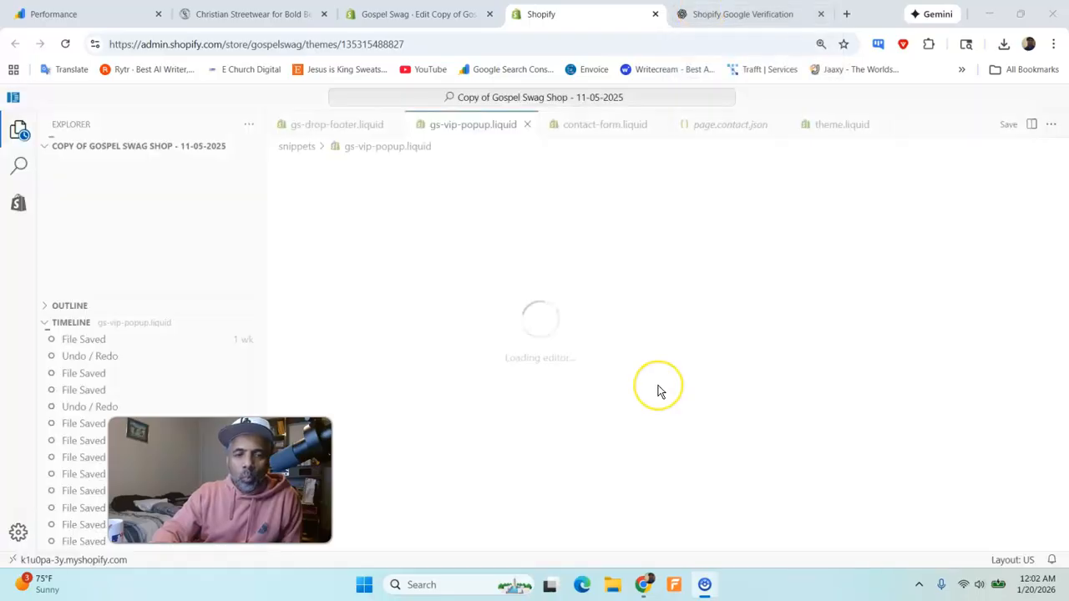
click(735, 13)
scroll(501, 301, down, 2)
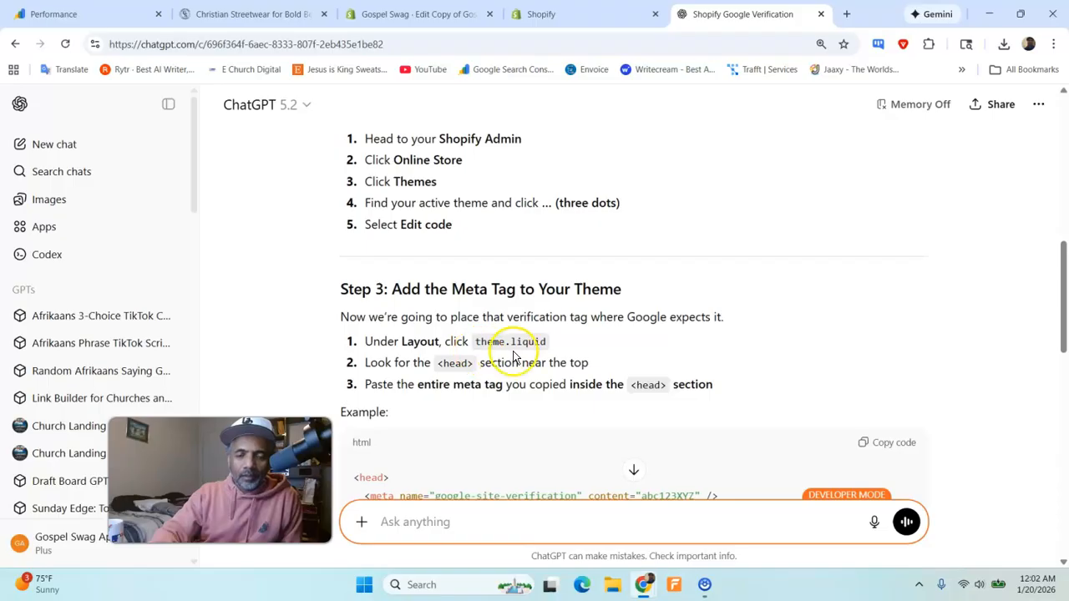
click(544, 13)
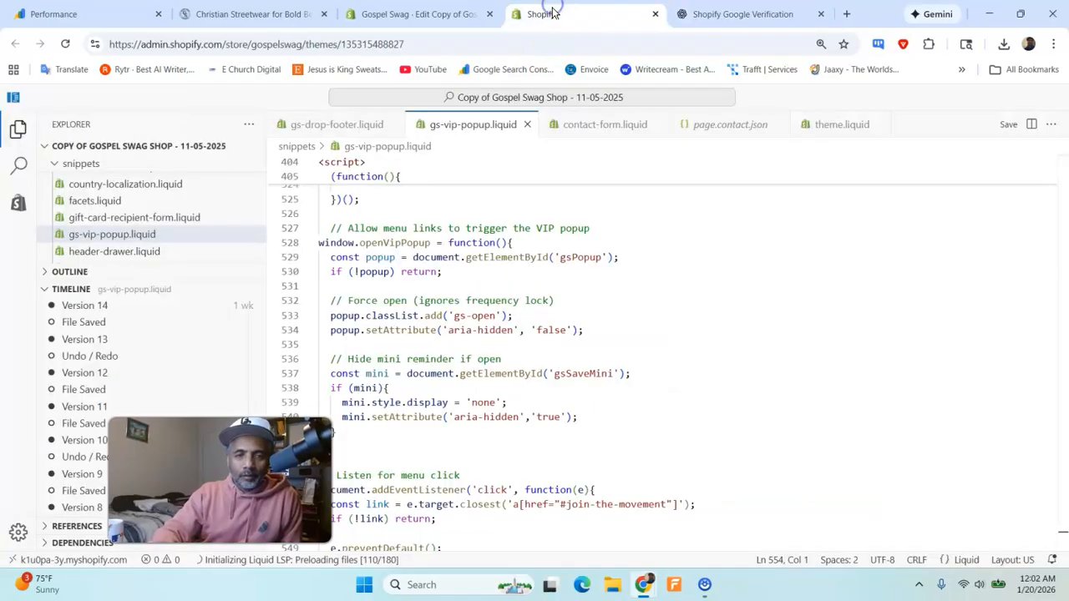
click(71, 166)
click(56, 165)
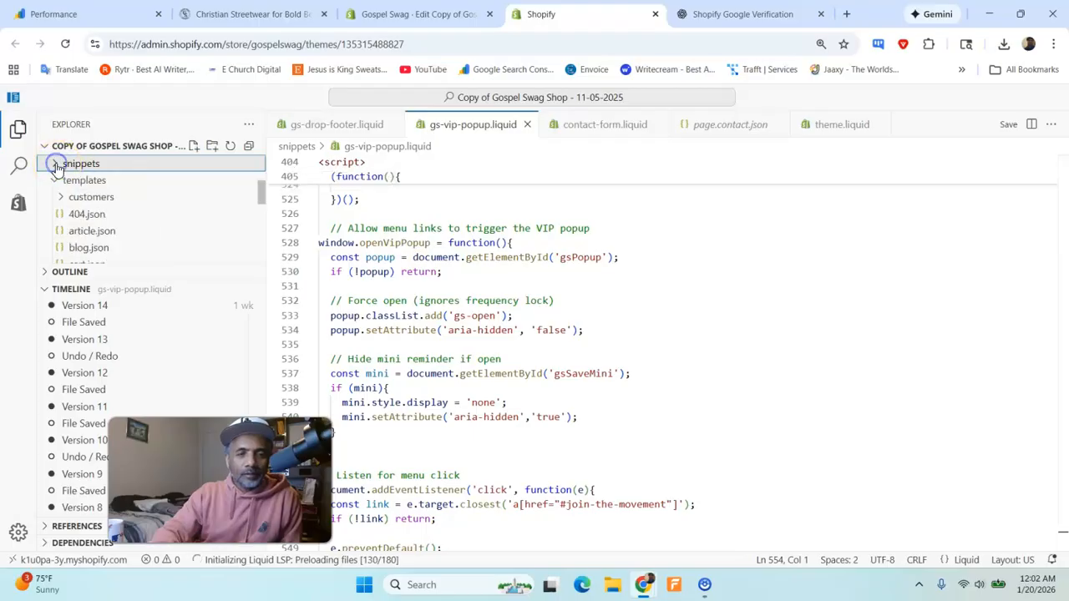
click(53, 182)
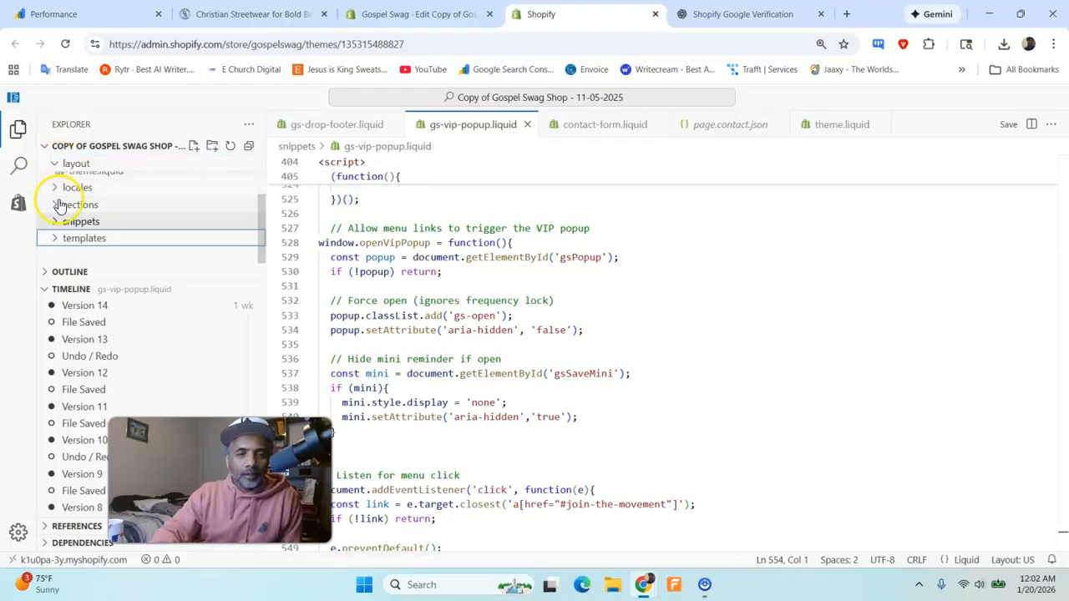
scroll(74, 204, up, 1)
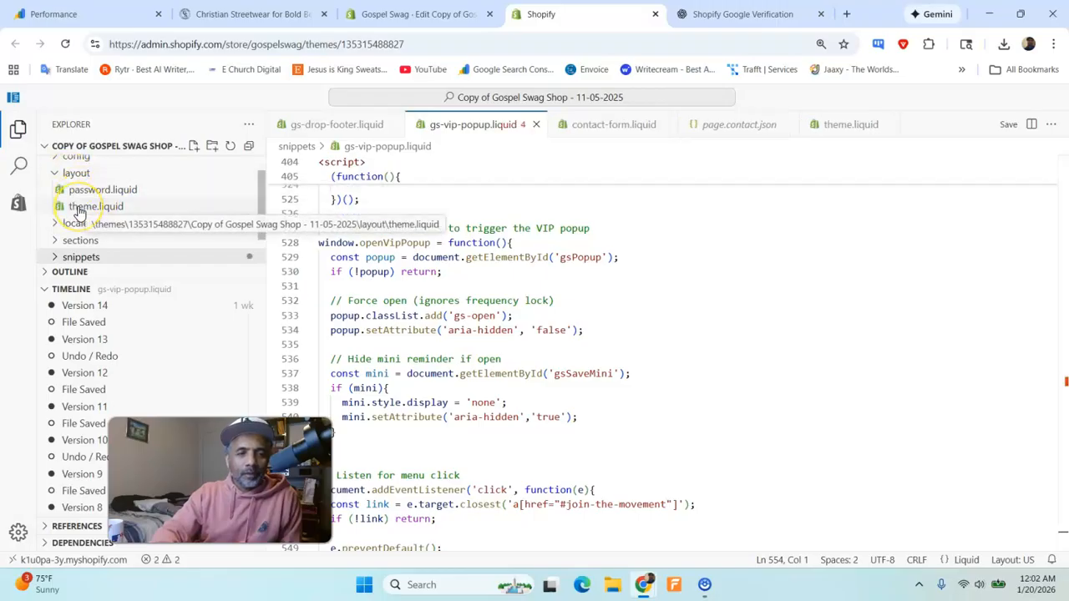
click(79, 208)
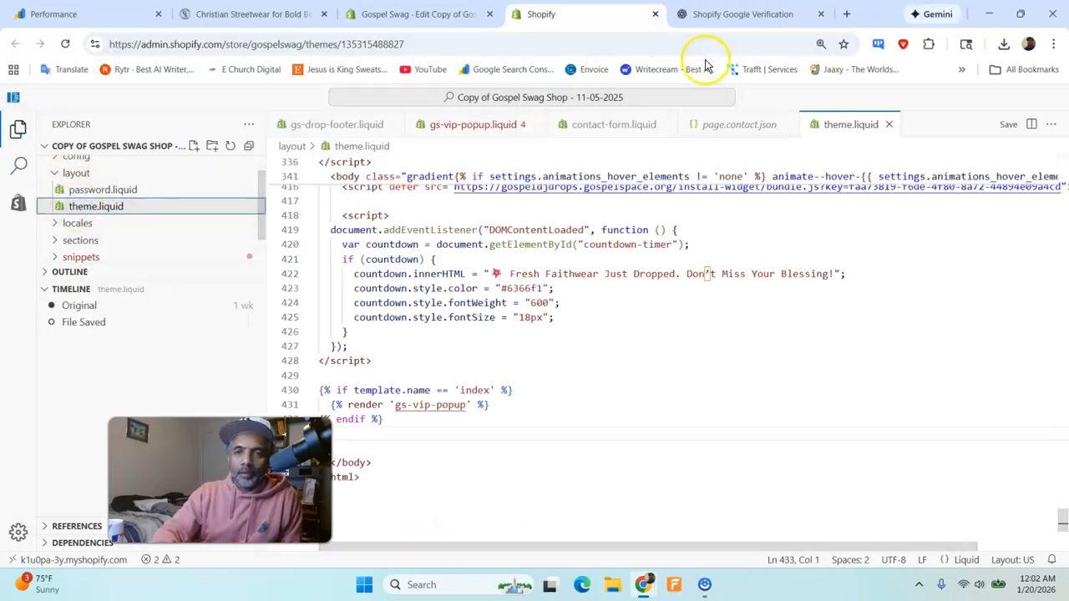
- Place the text cursor right after the opening <head> tag near the start of theme.liquid
click(710, 12)
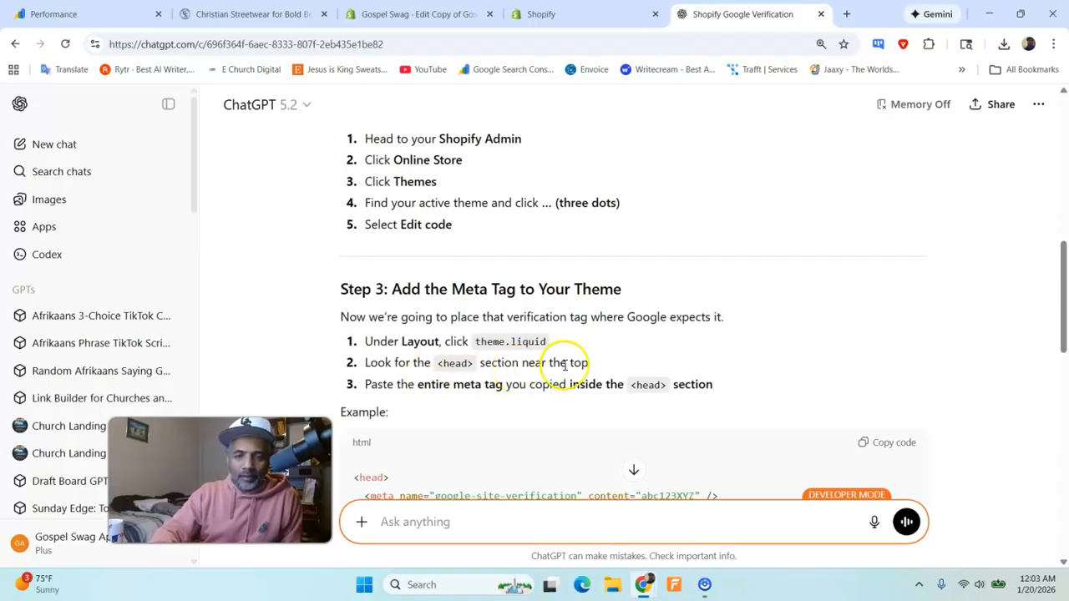
click(585, 14)
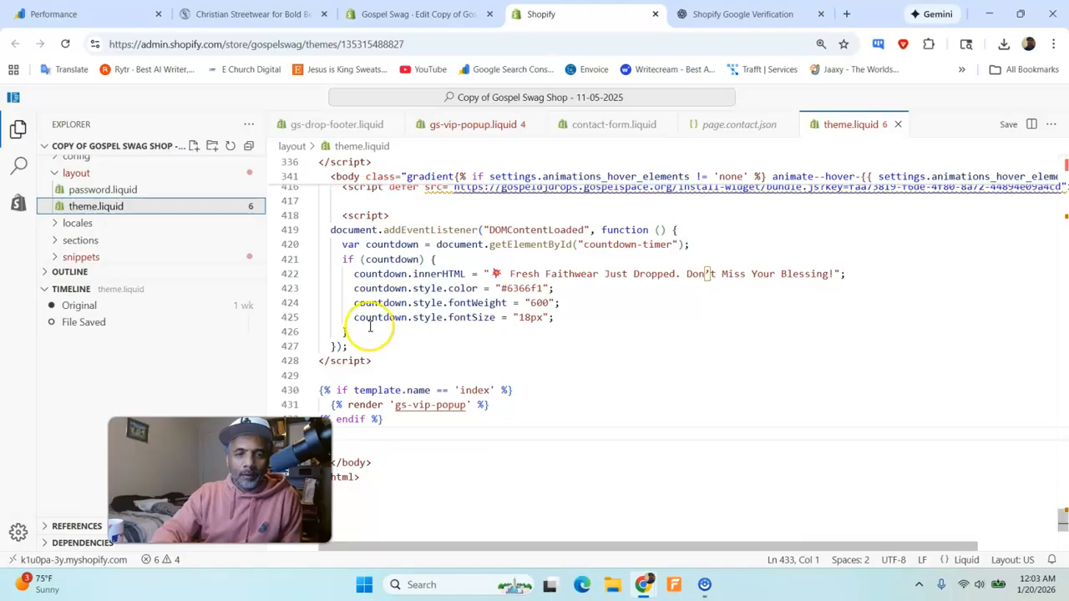
scroll(422, 316, up, 20)
scroll(427, 308, up, 20)
scroll(426, 308, up, 20)
scroll(422, 306, up, 20)
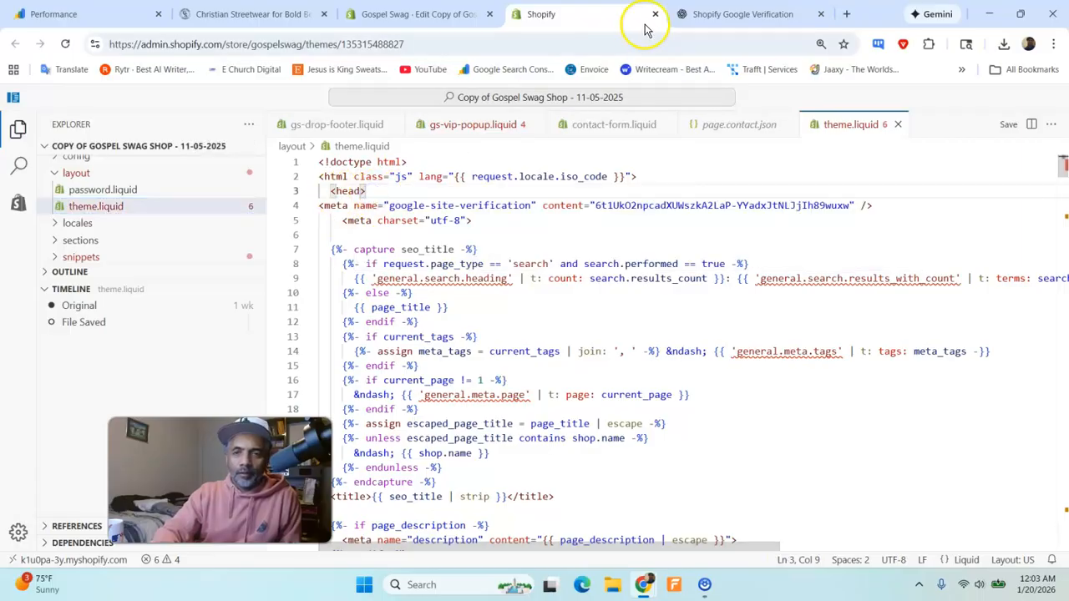
- Check ChatGPT's example of the tag placement and insert an empty line directly below <head> in theme.liquid
click(708, 14)
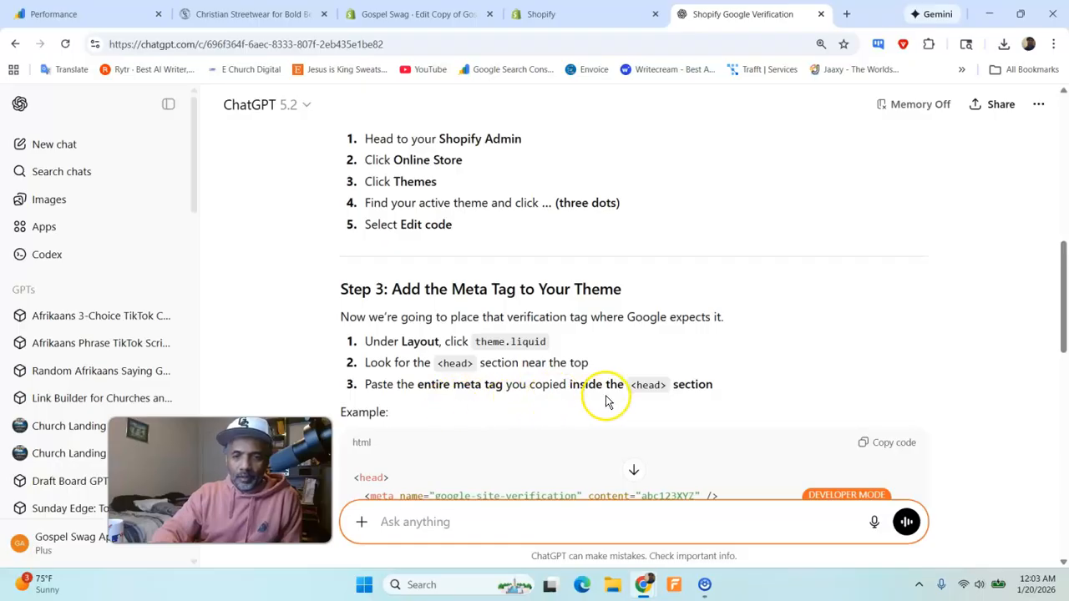
scroll(678, 391, down, 2)
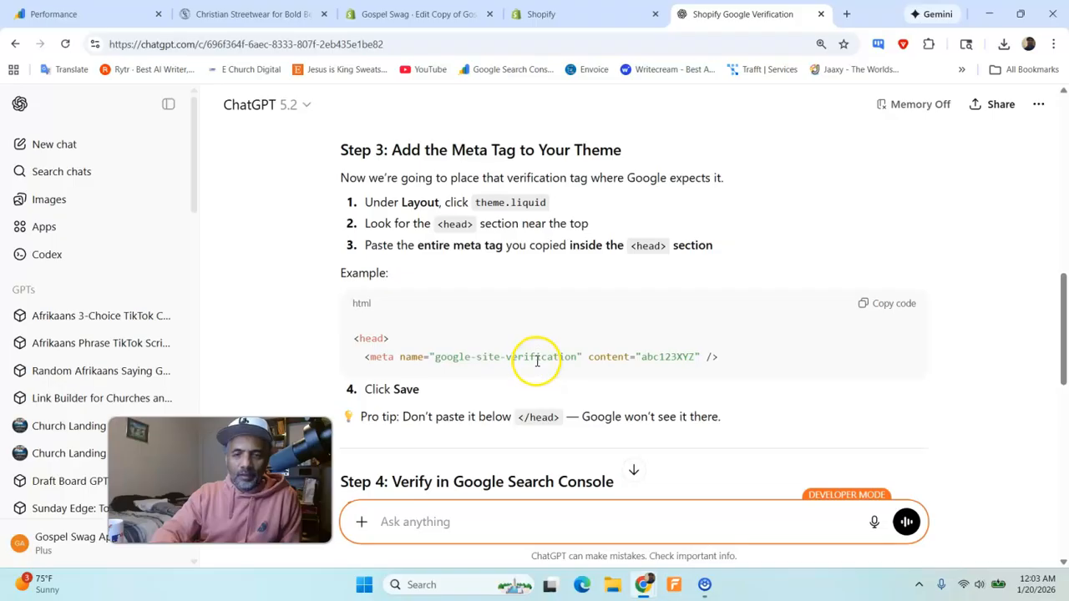
scroll(536, 361, down, 1)
click(543, 14)
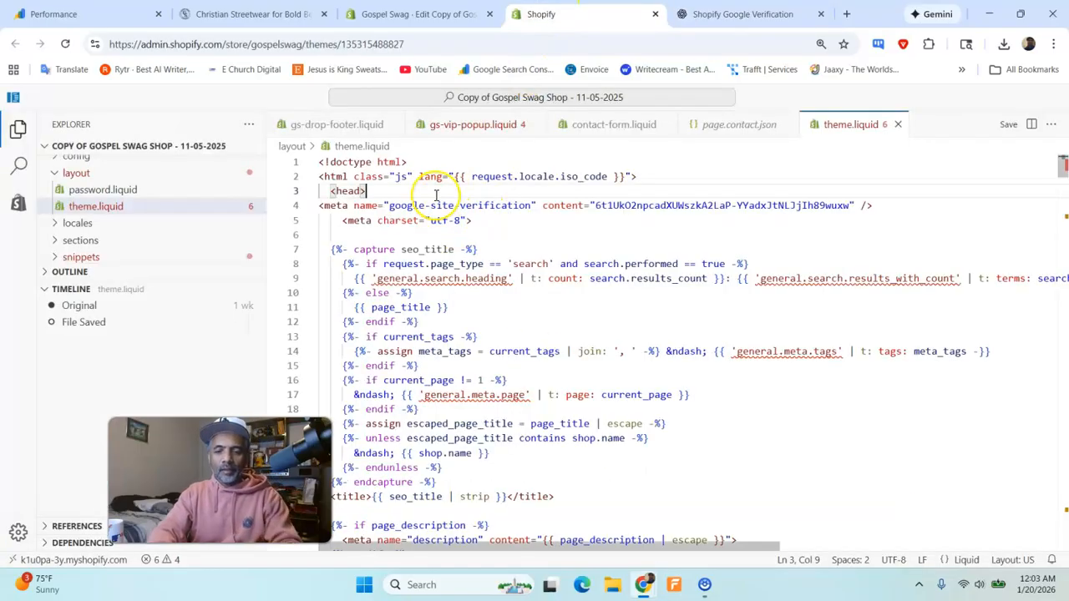
key(Return)
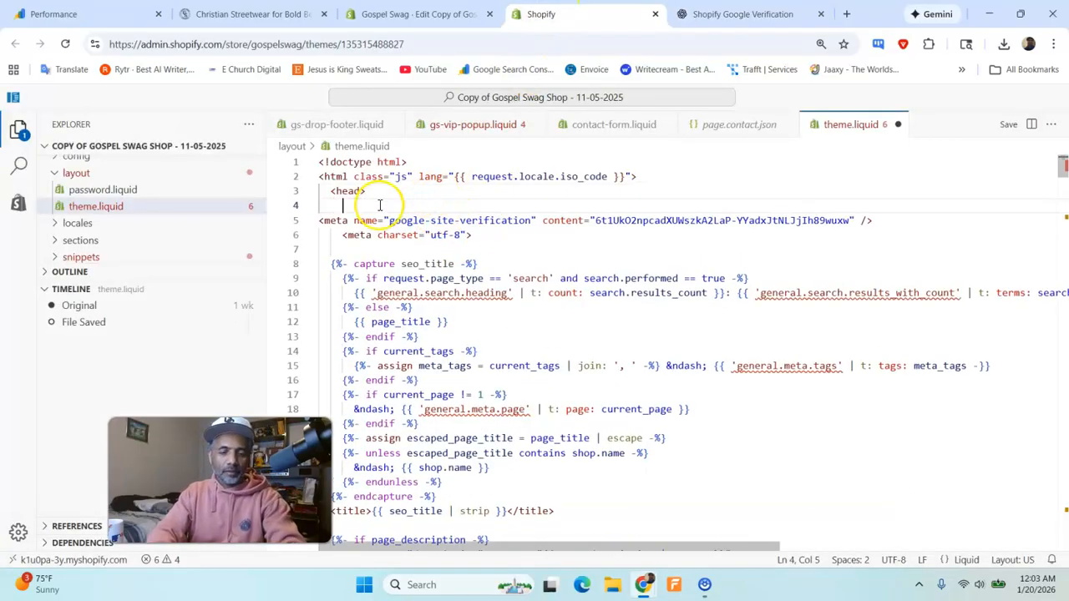
click(76, 14)
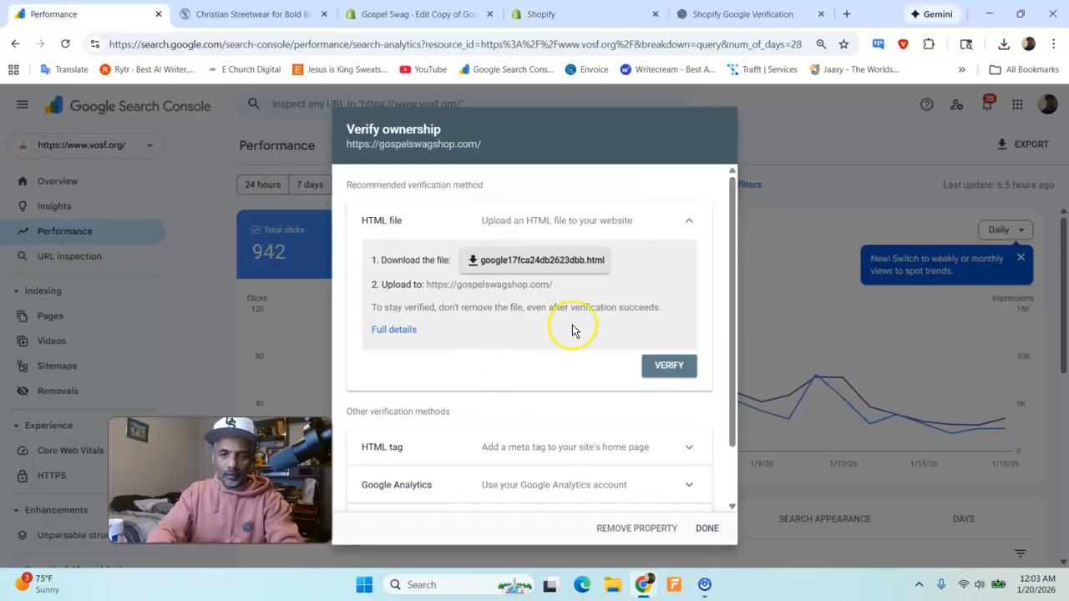
scroll(596, 354, down, 1)
click(578, 378)
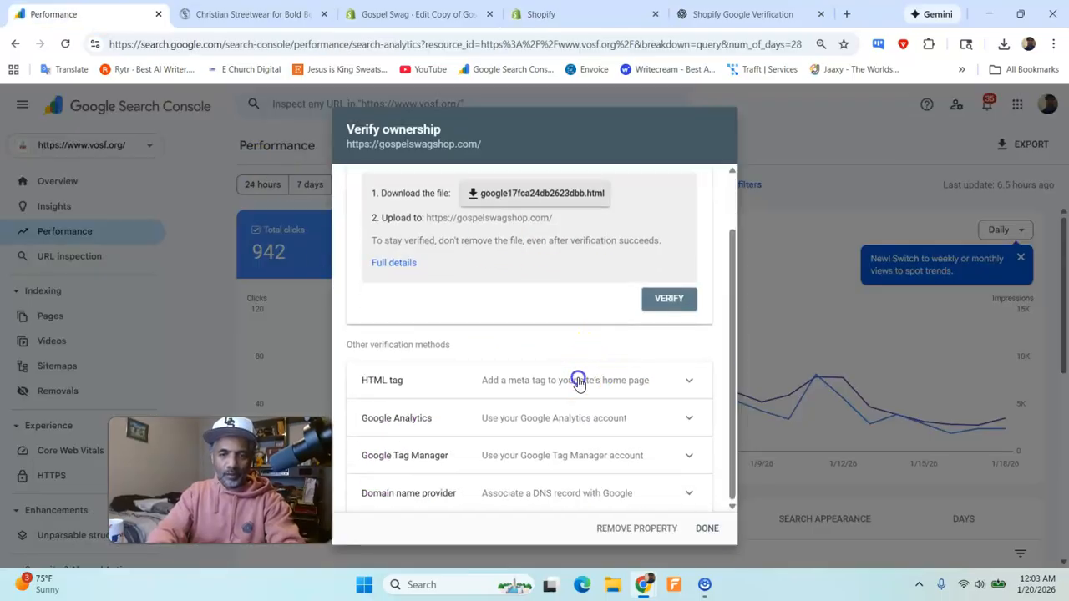
scroll(541, 418, down, 1)
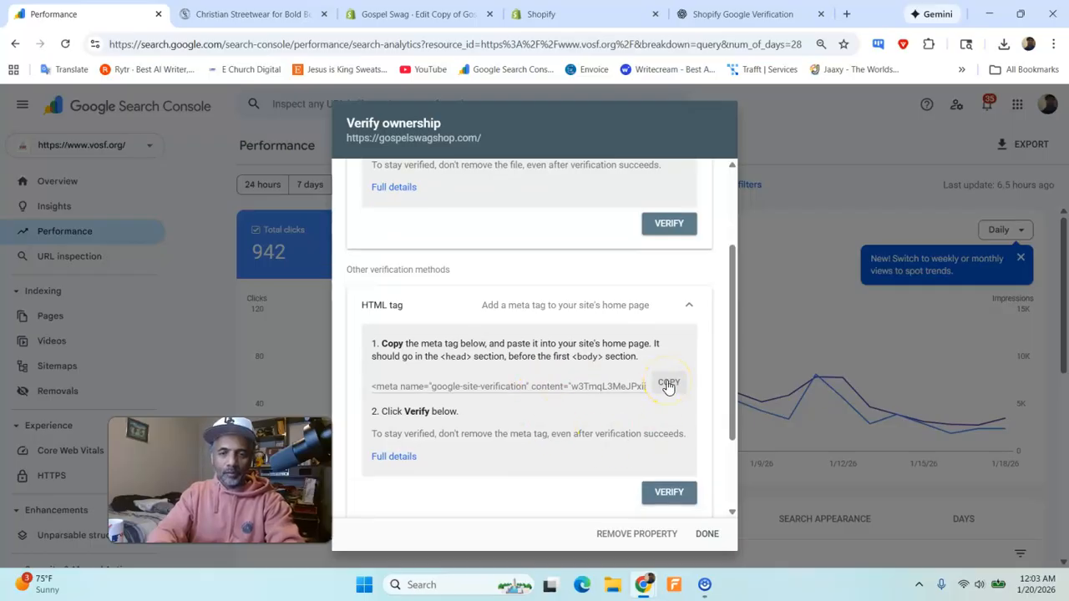
click(668, 386)
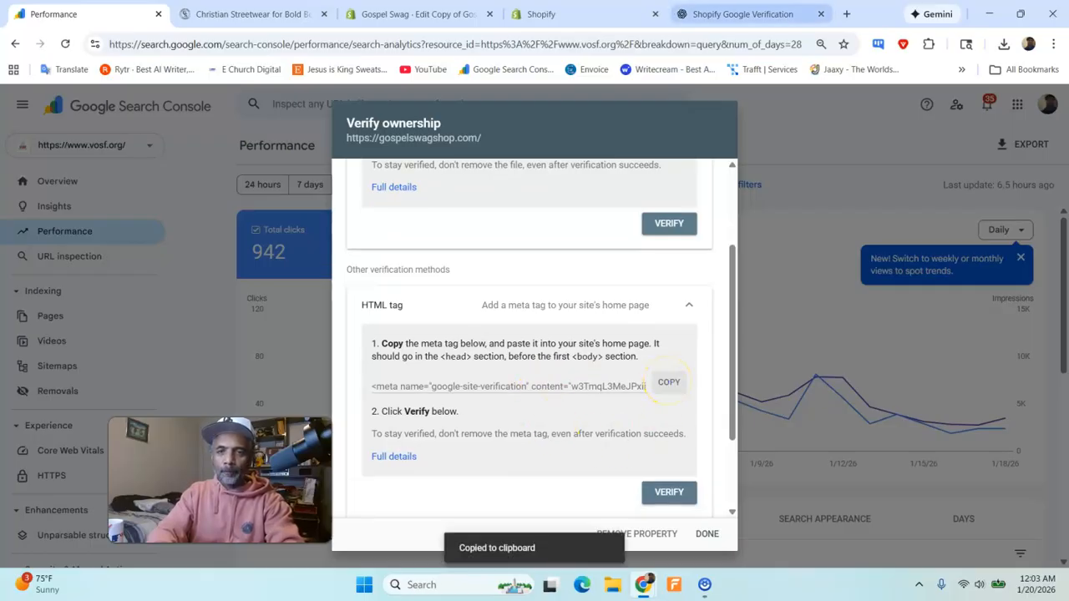
- Paste the Google site verification meta tag on the empty line below <head> in theme.liquid and save the file
click(676, 14)
click(547, 14)
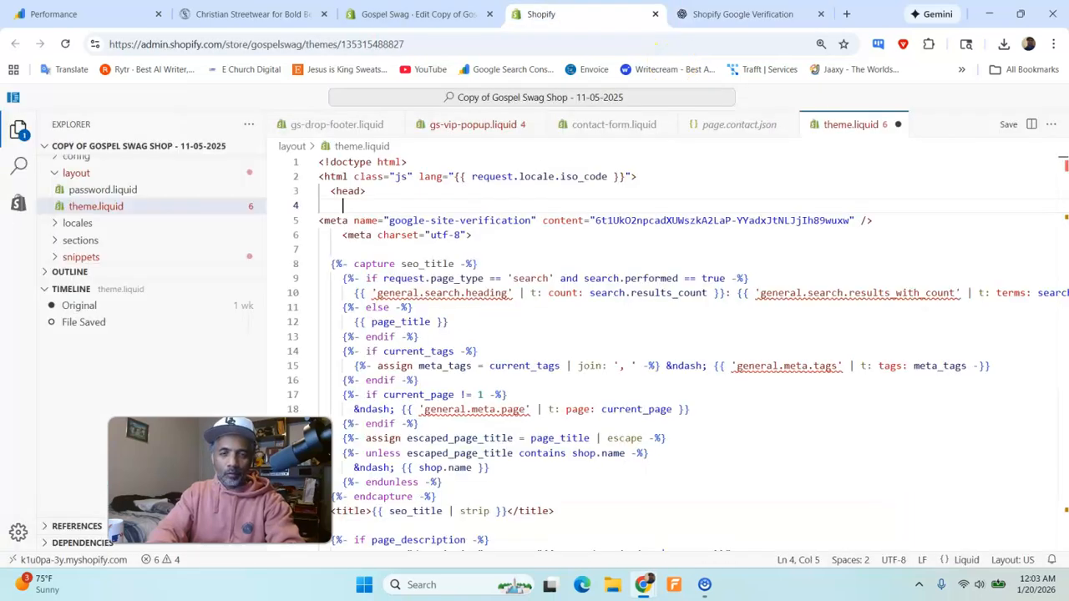
key(ctrl+v)
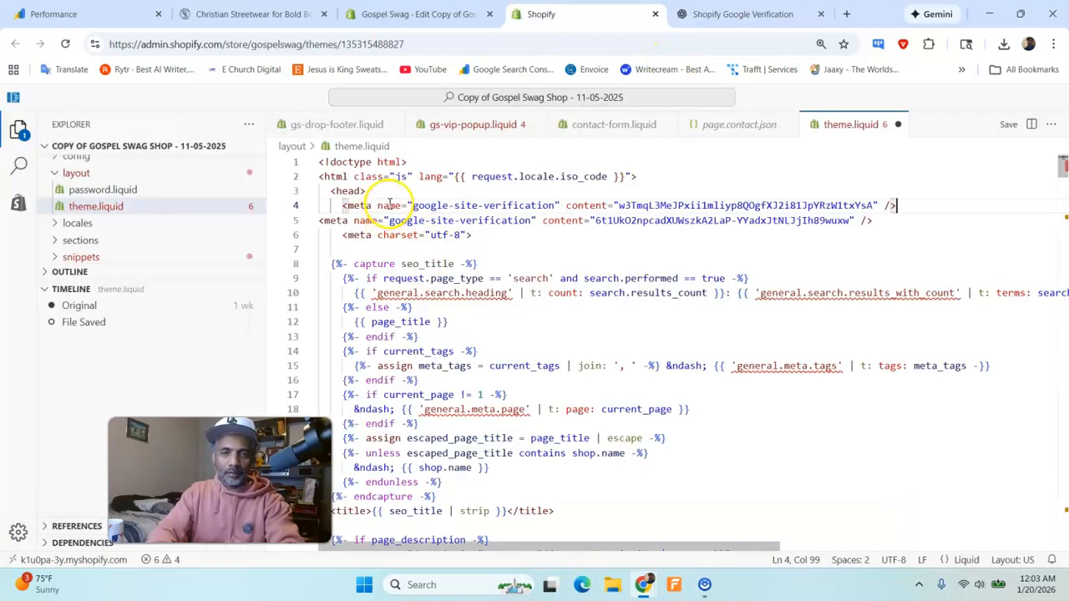
click(735, 14)
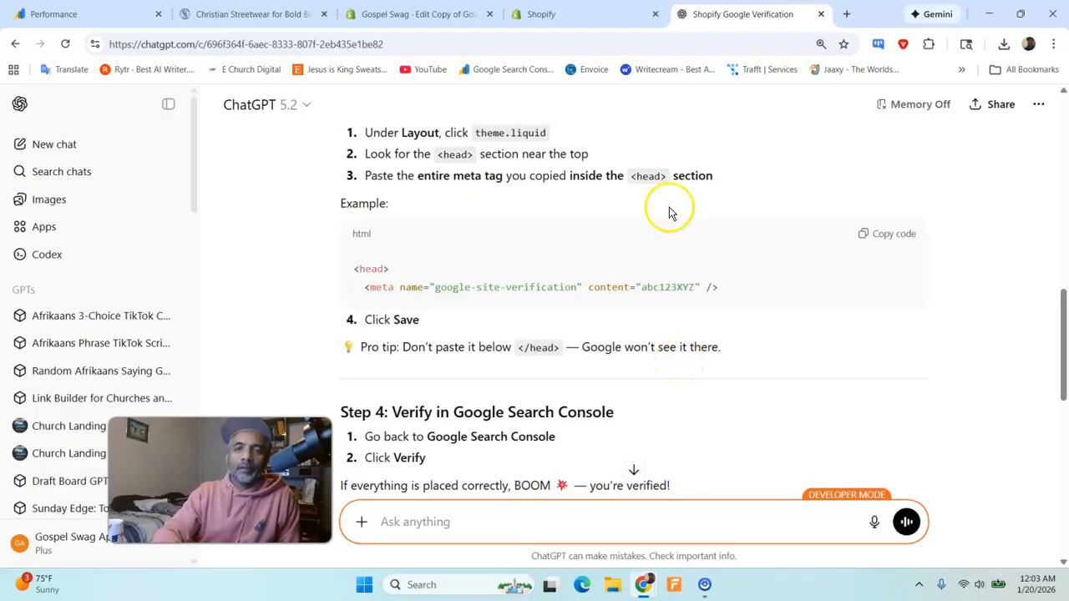
click(582, 12)
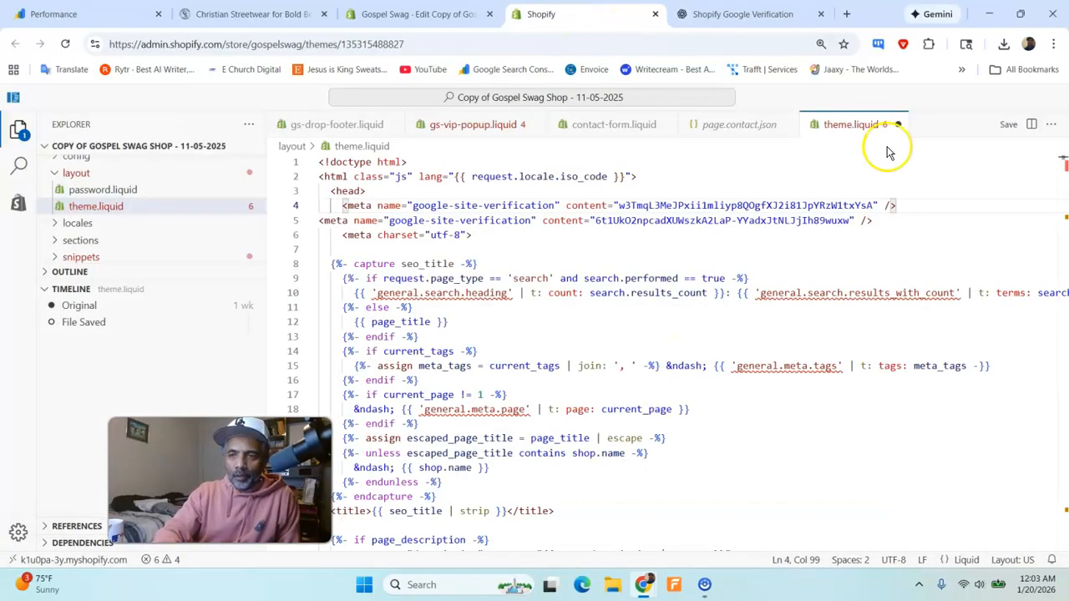
click(996, 130)
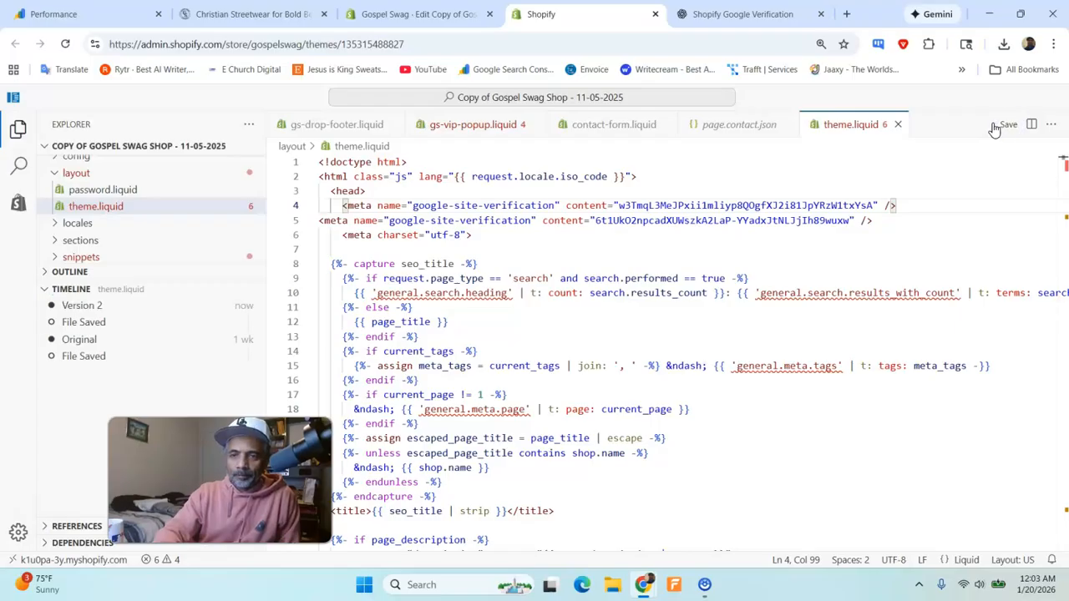
click(743, 14)
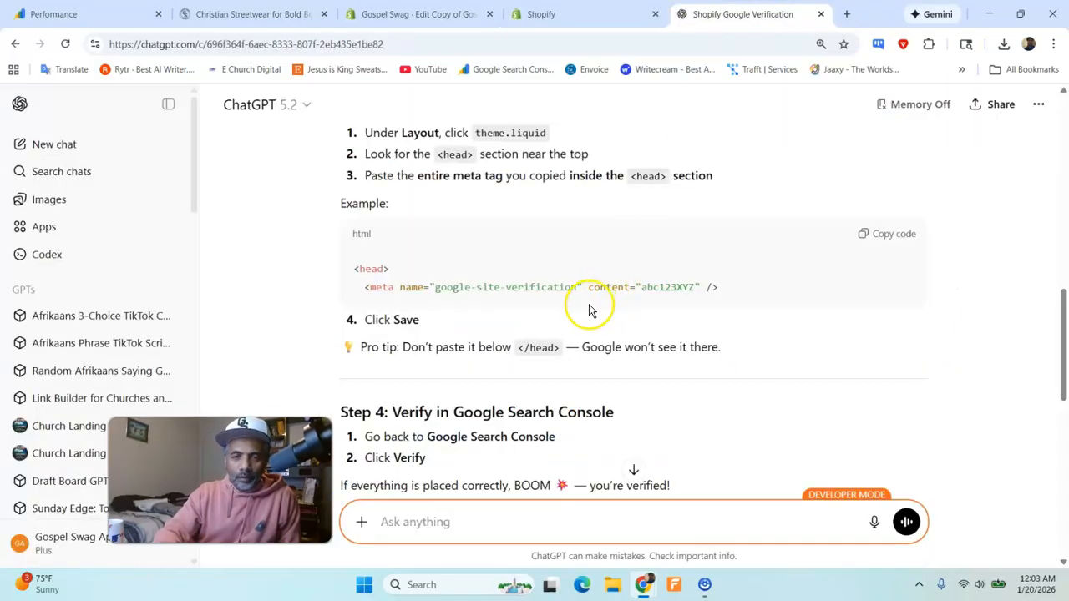
scroll(589, 308, down, 2)
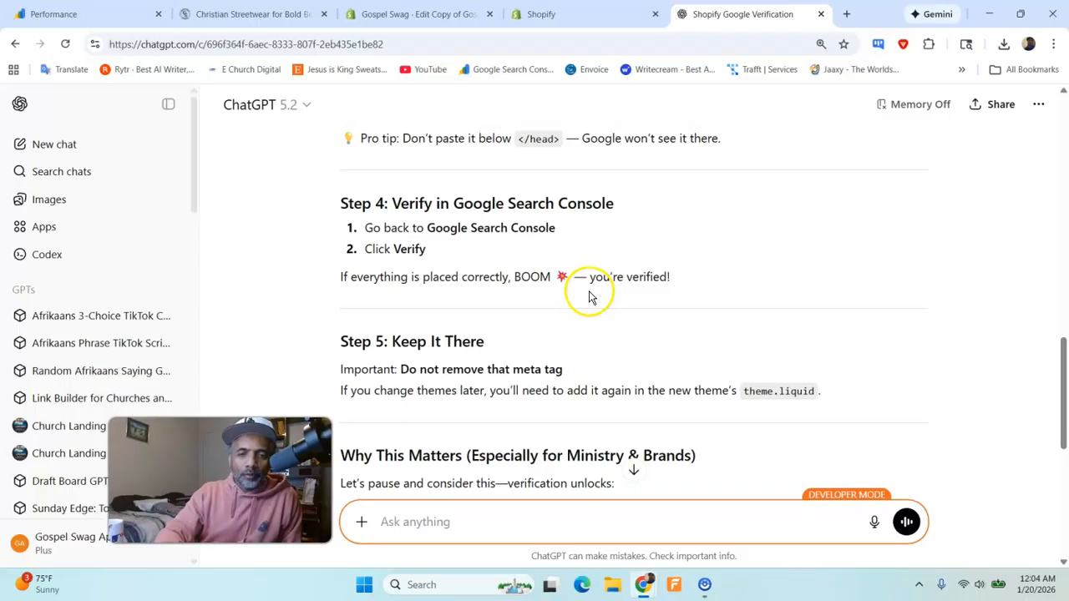
click(129, 14)
click(664, 492)
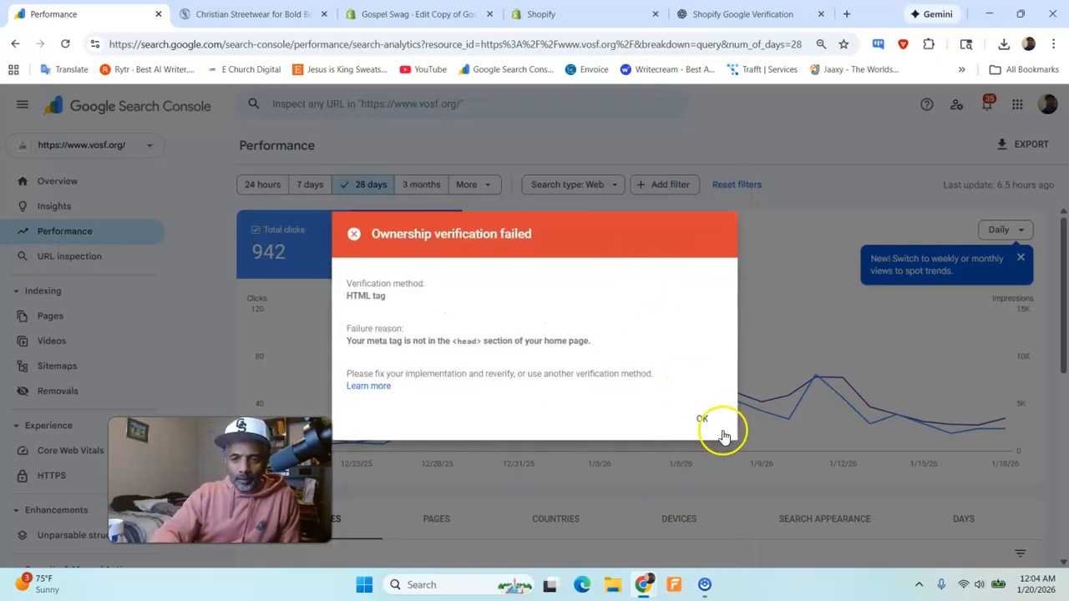
click(701, 426)
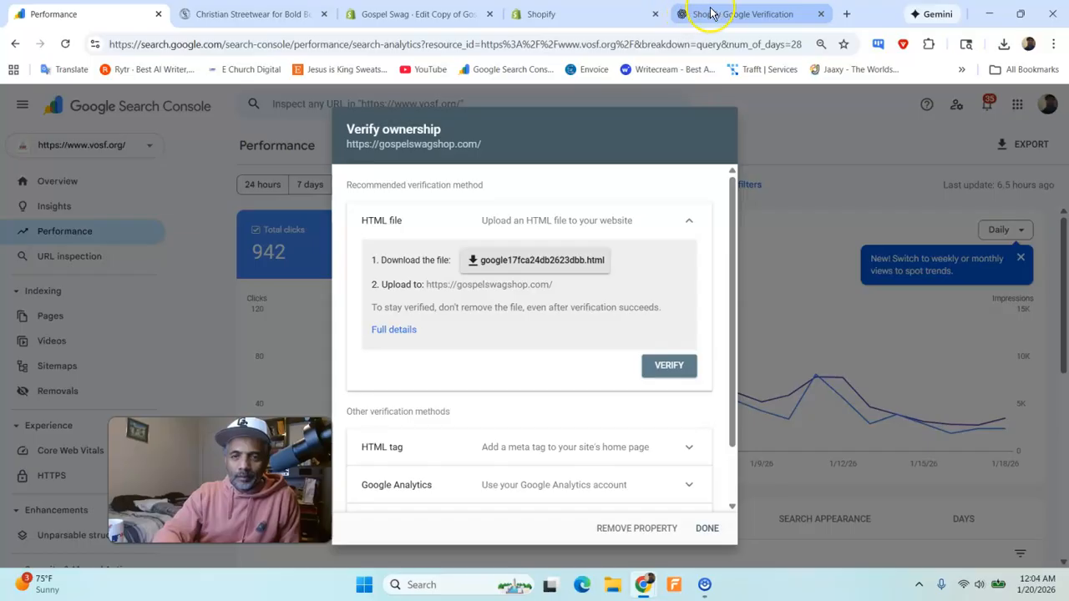
- Compare the two google-site-verification meta tags in Shopify's theme.liquid and highlight the newly pasted one on line 4
click(712, 14)
click(539, 15)
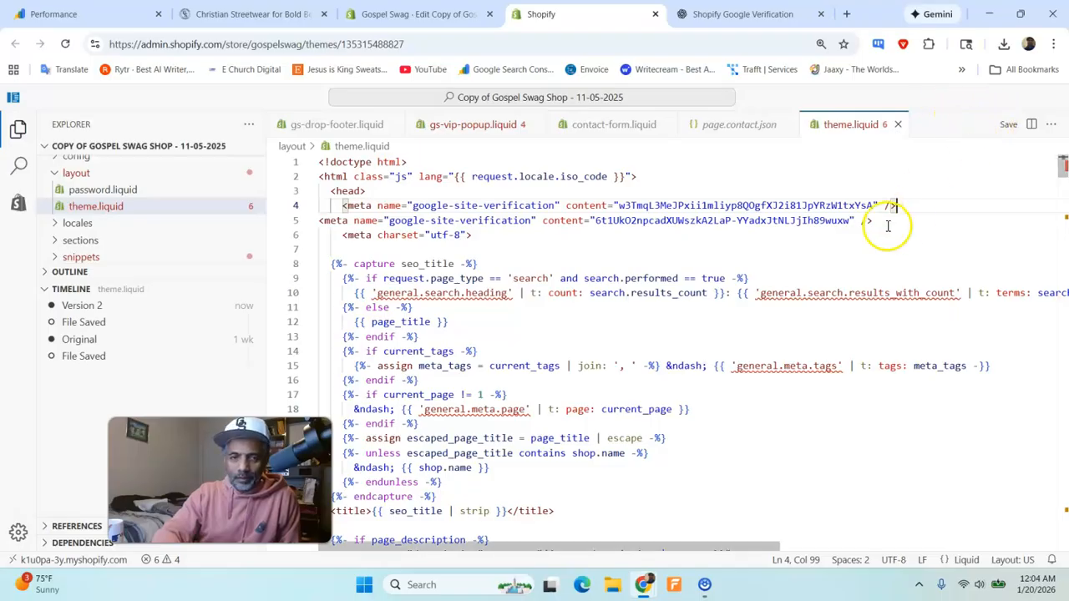
mouse_move(368, 202)
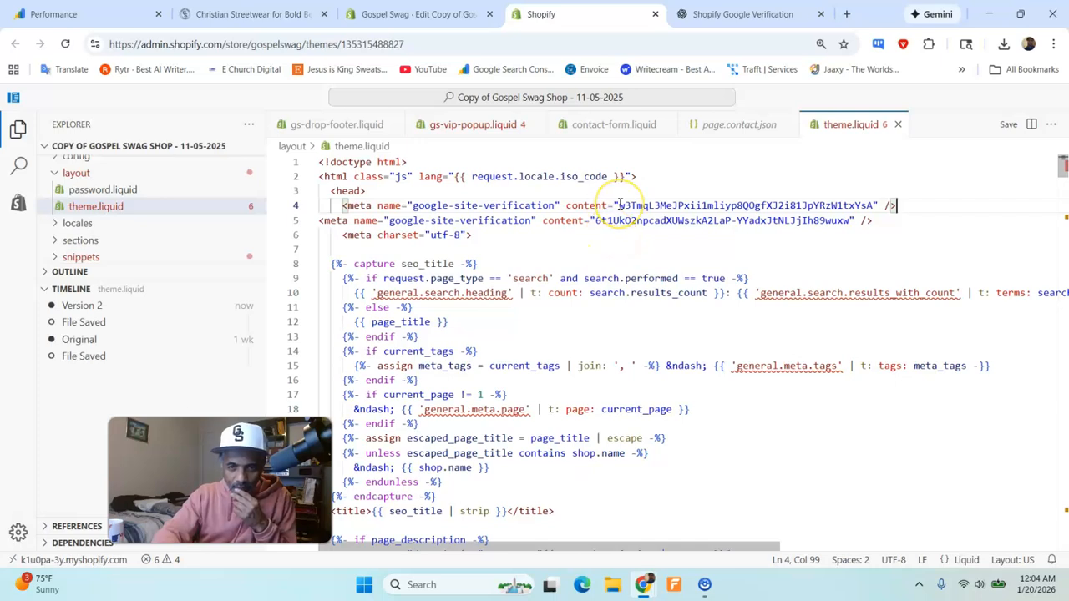
triple_click(619, 204)
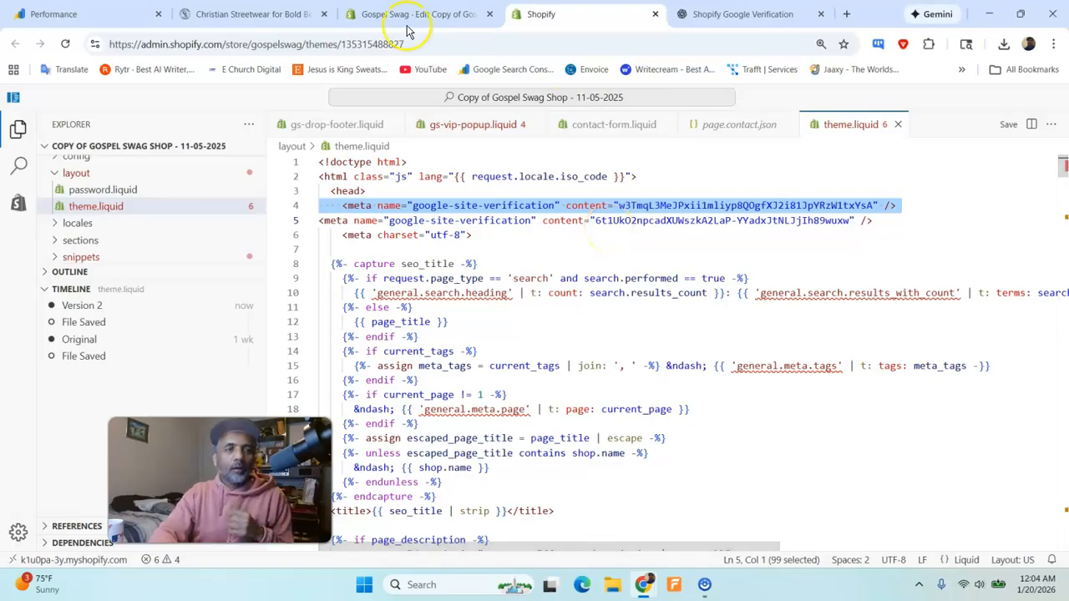
click(100, 13)
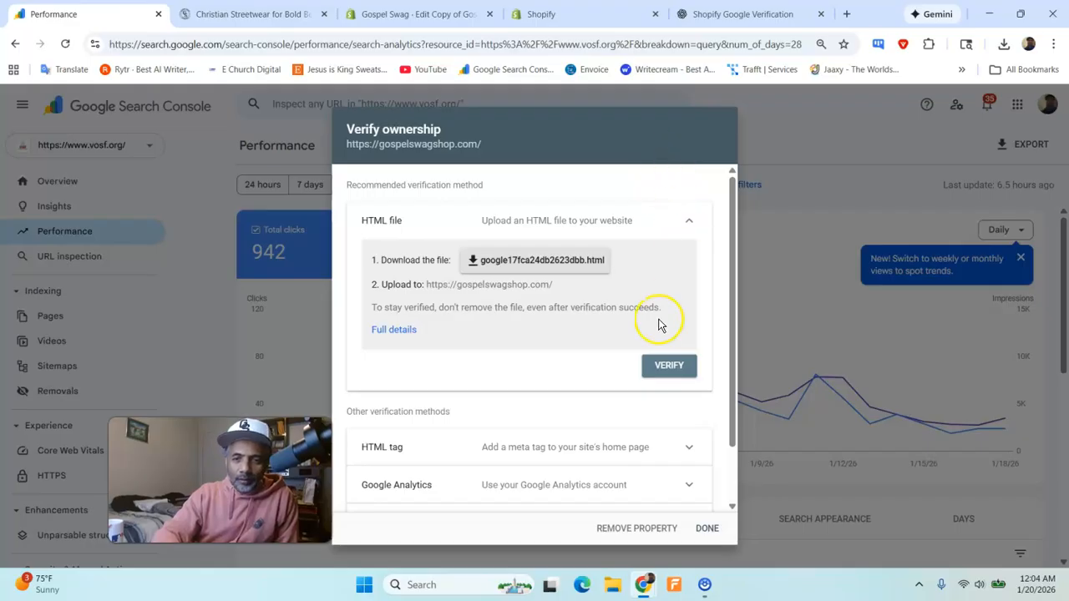
scroll(665, 405, down, 1)
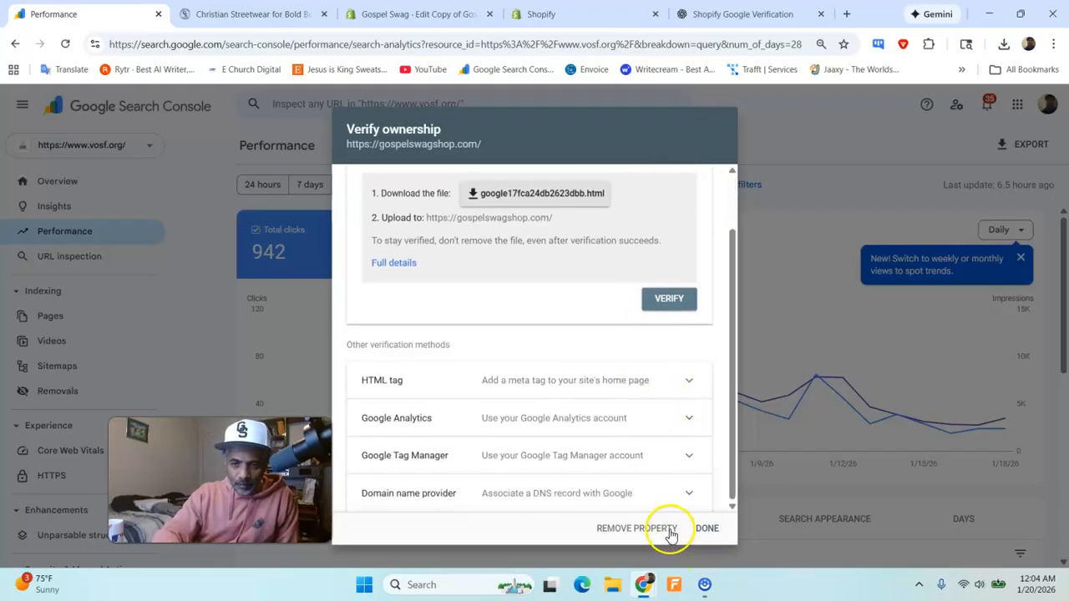
click(670, 528)
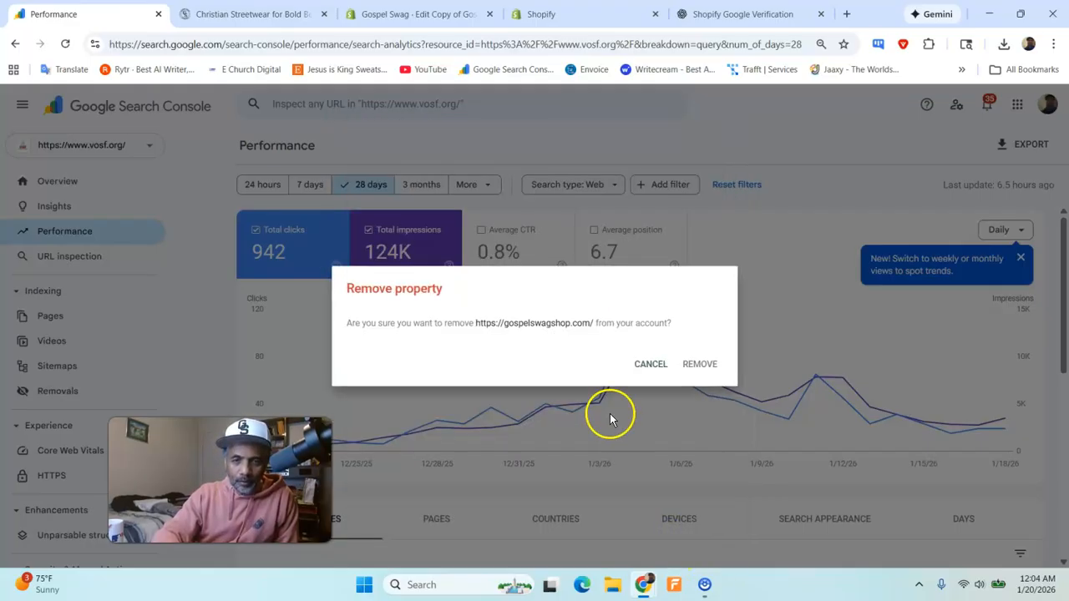
click(695, 364)
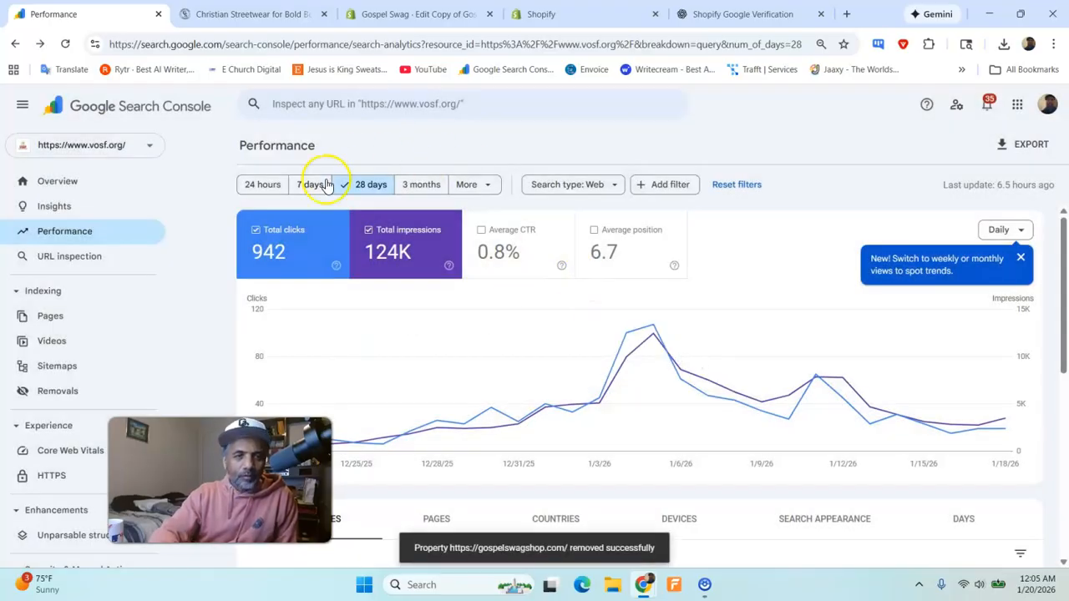
- Look through the verified and not verified properties in the Search Console property list for the Gospel Swag Shop site
click(139, 144)
scroll(131, 207, up, 5)
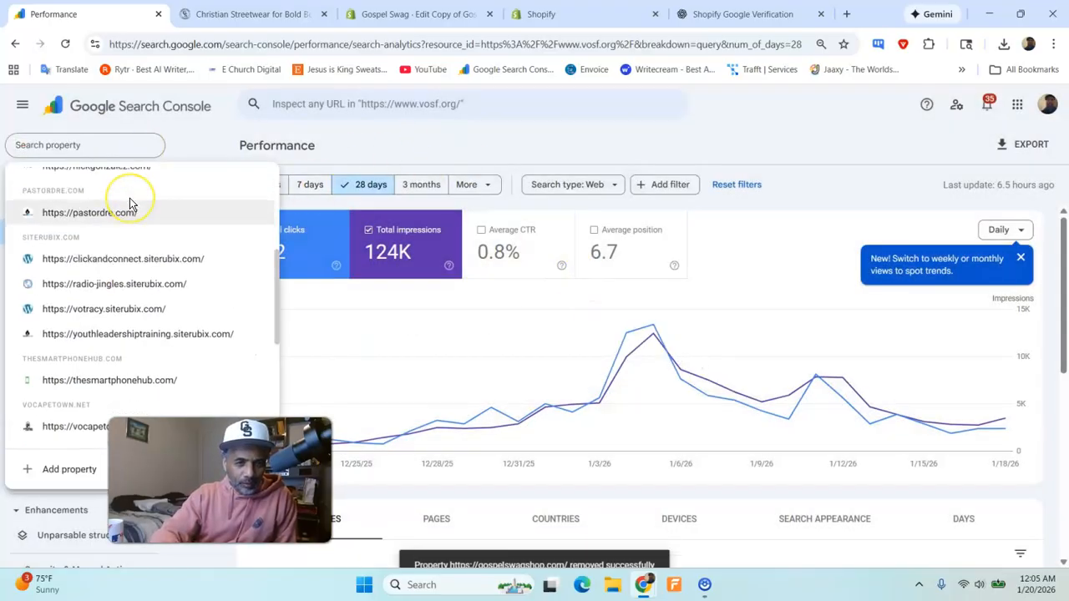
scroll(130, 204, up, 2)
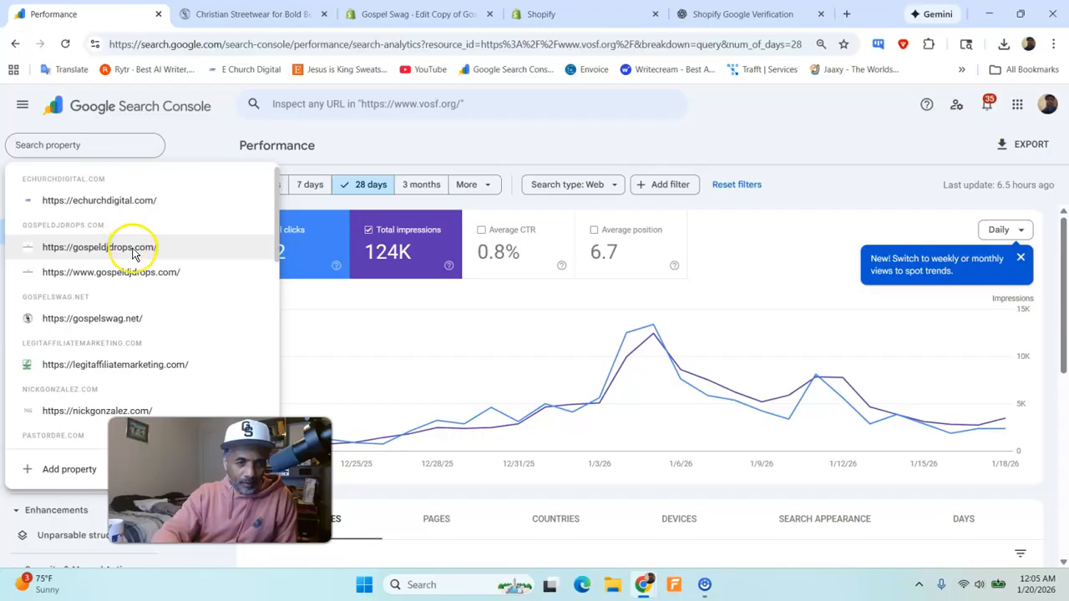
scroll(135, 250, down, 1)
scroll(136, 251, down, 1)
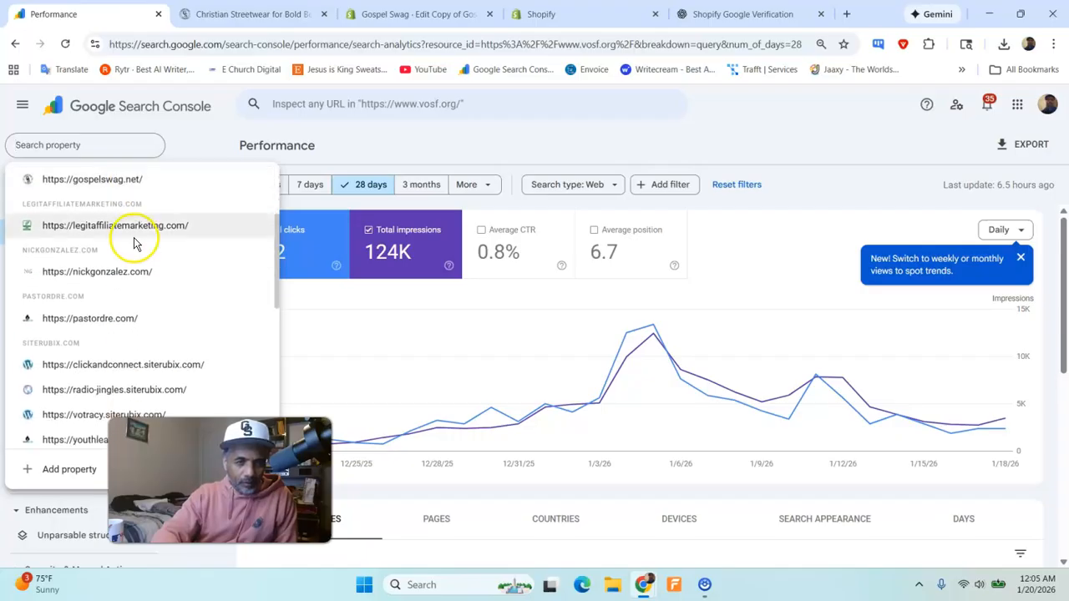
scroll(134, 242, down, 2)
scroll(126, 250, down, 2)
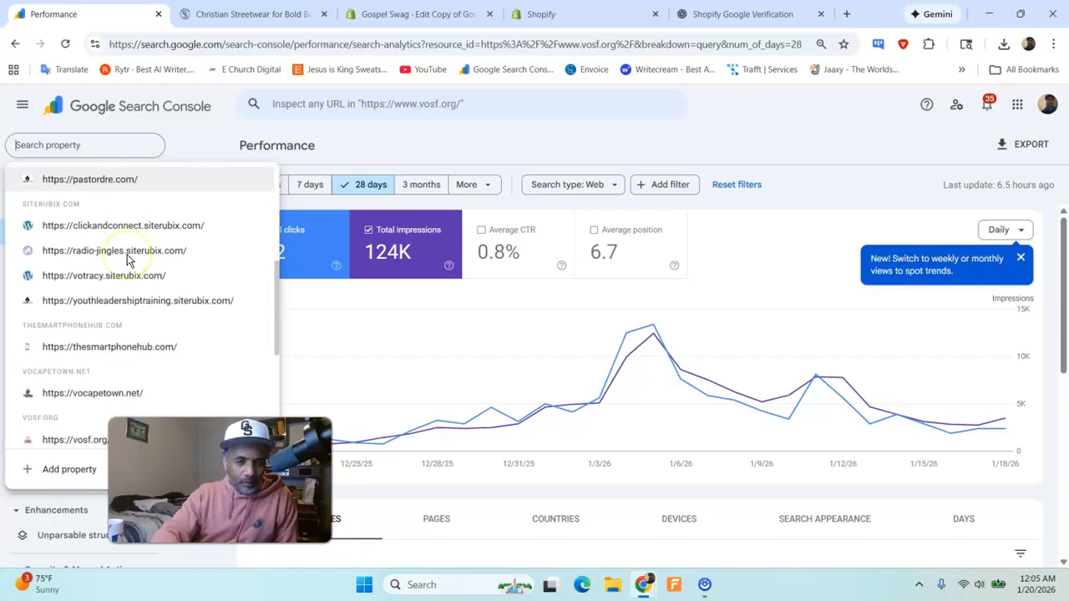
scroll(134, 284, down, 2)
scroll(131, 297, down, 3)
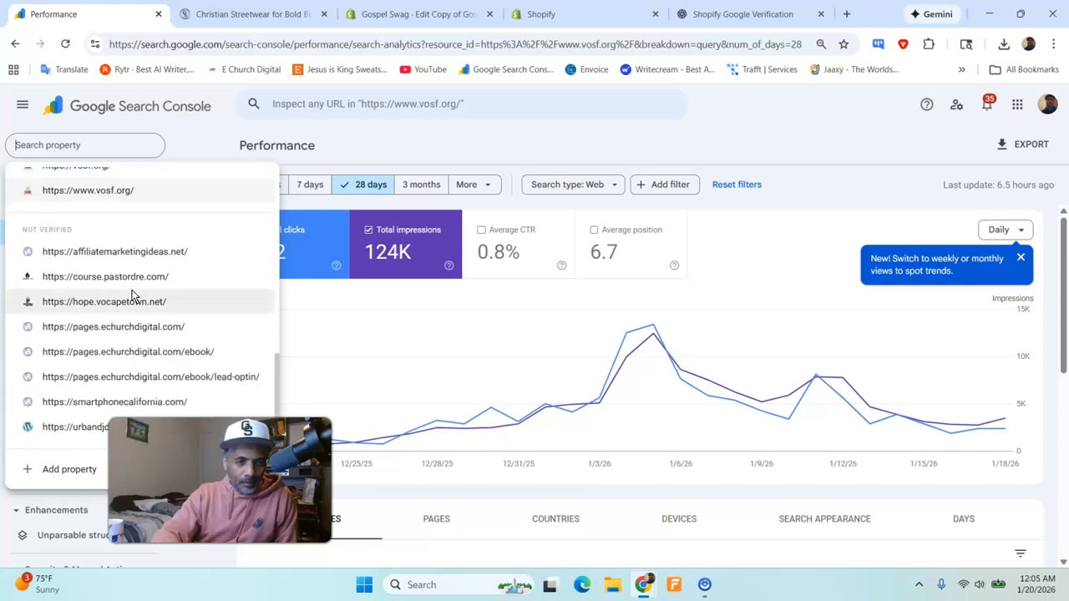
drag(171, 468, 833, 482)
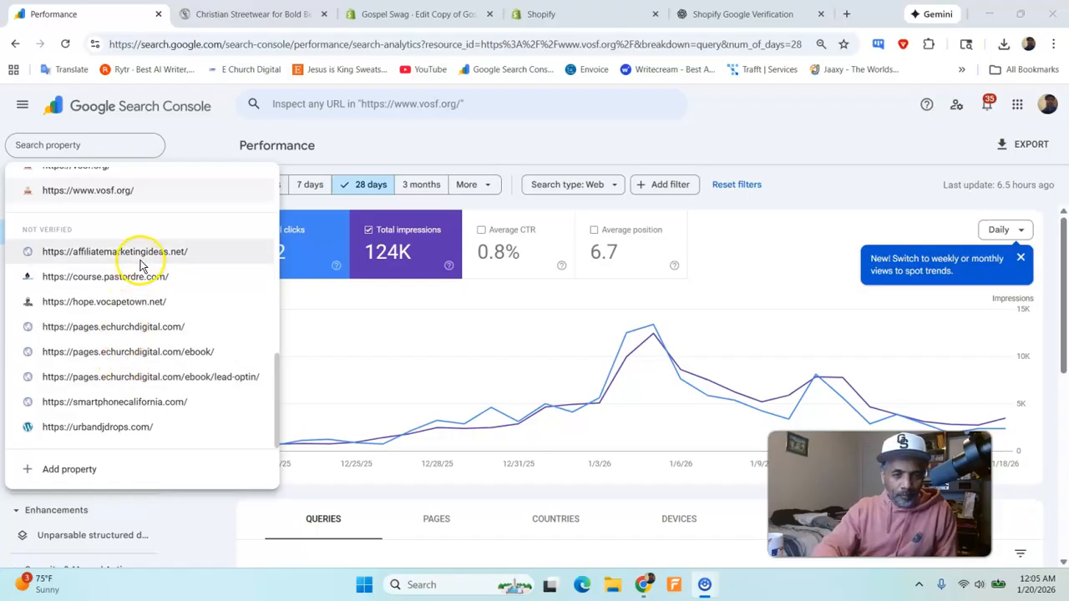
scroll(138, 254, up, 1)
scroll(136, 254, up, 2)
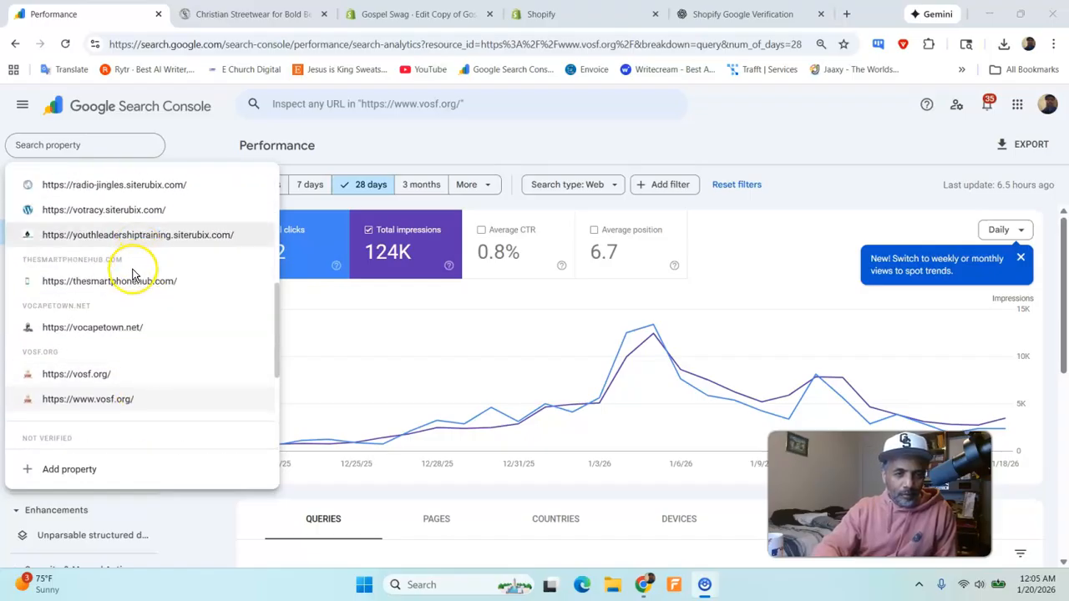
scroll(124, 284, up, 1)
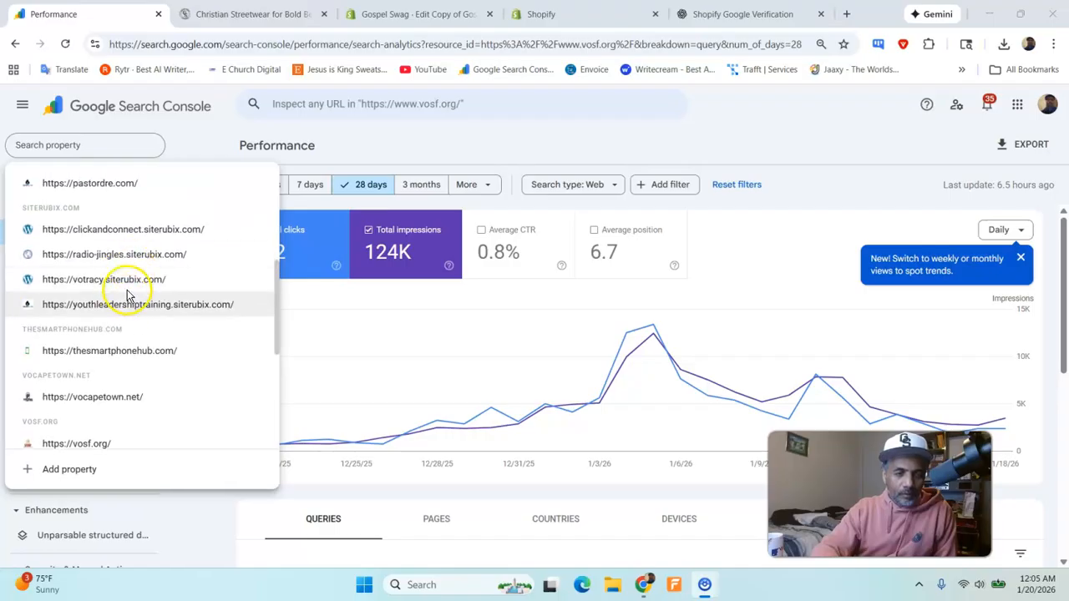
scroll(129, 248, up, 1)
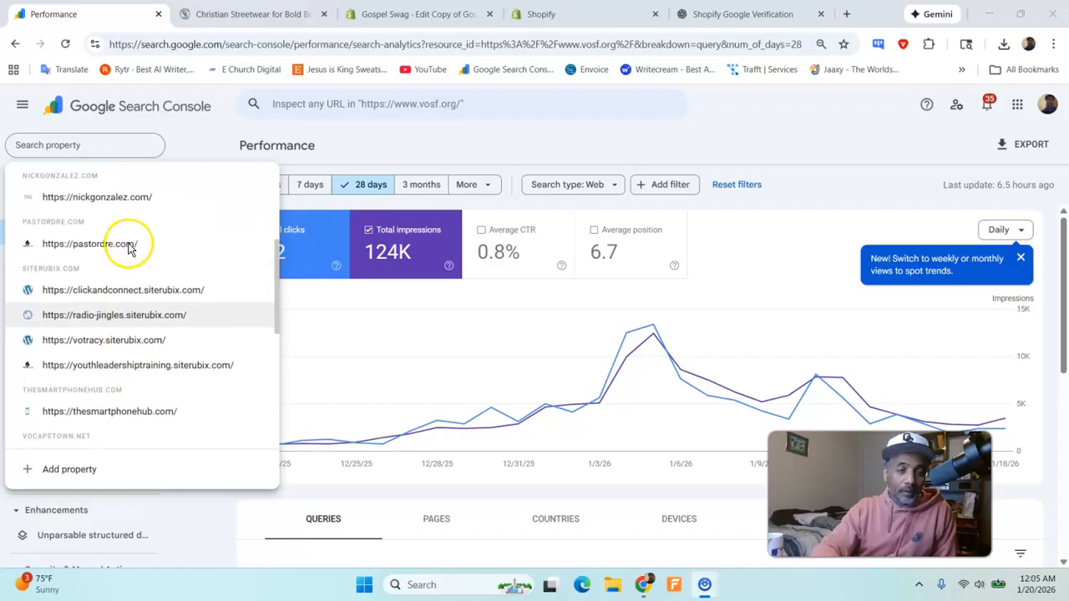
scroll(112, 235, up, 1)
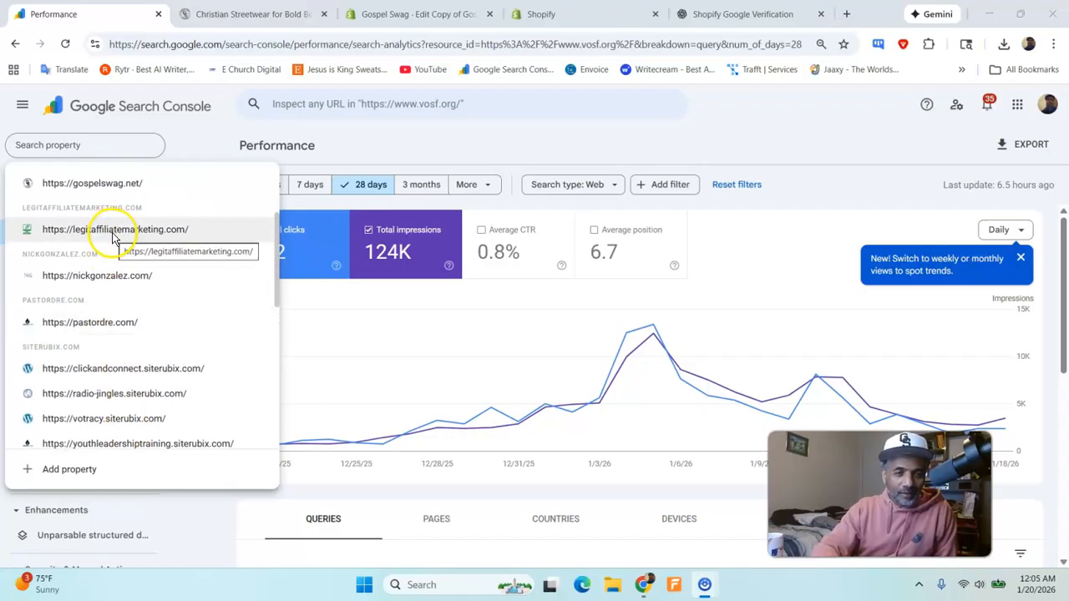
scroll(112, 237, up, 1)
scroll(121, 223, up, 1)
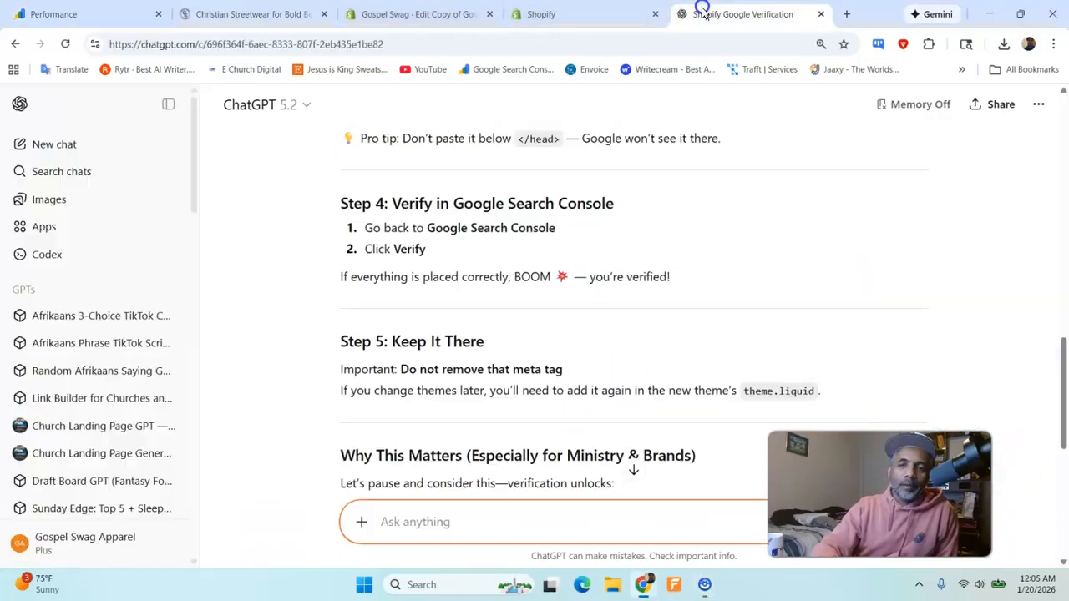
- Draft a ChatGPT question on deleting the existing Search Console meta tag or linking it to Google Analytics, ending "Here is the code that's on there right now."
click(691, 13)
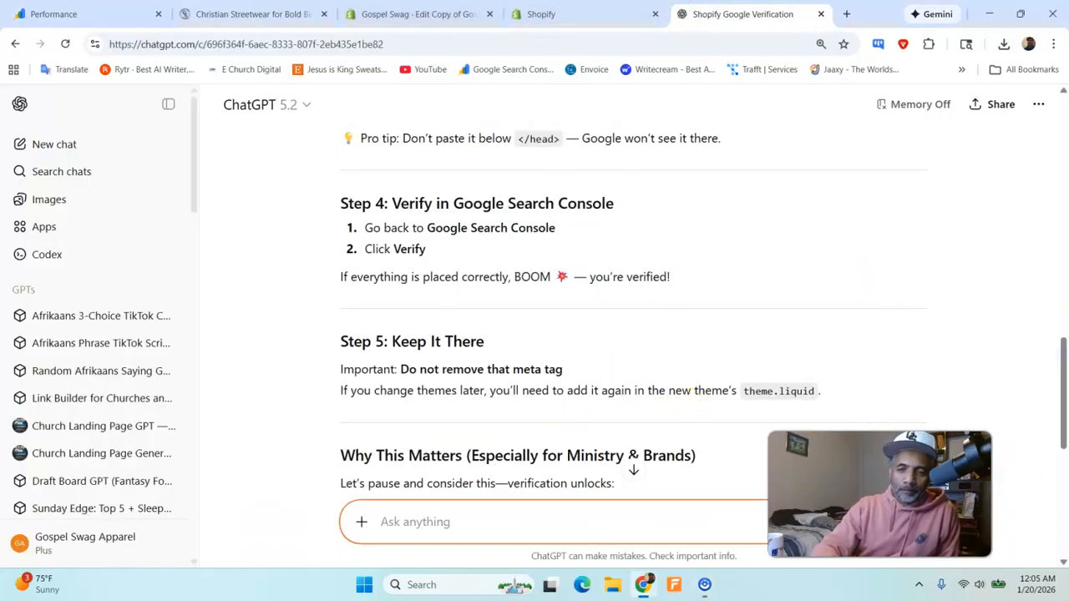
drag(880, 494, 900, 361)
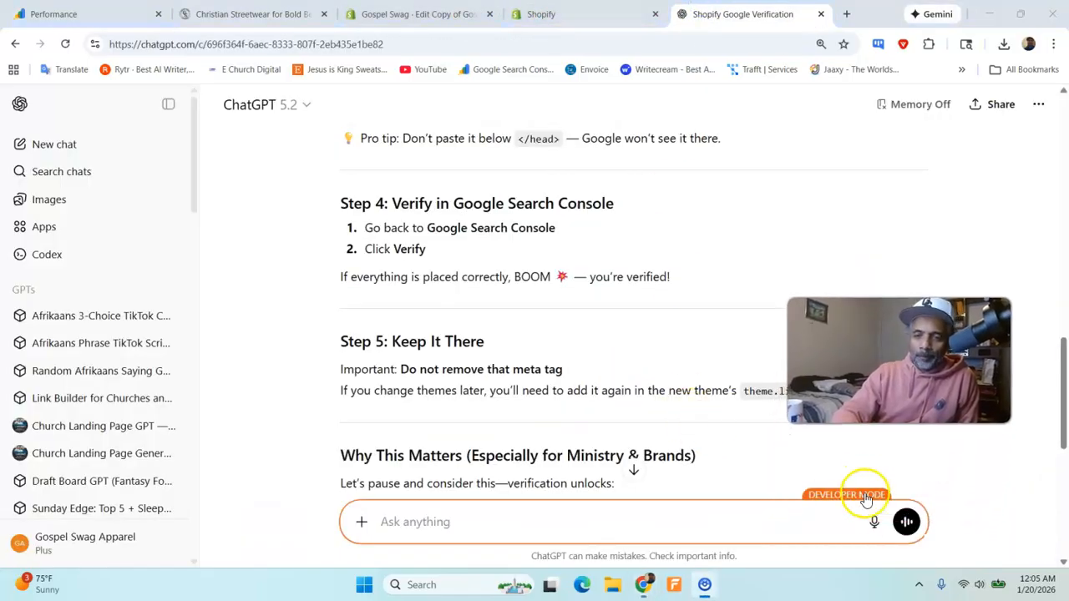
click(873, 521)
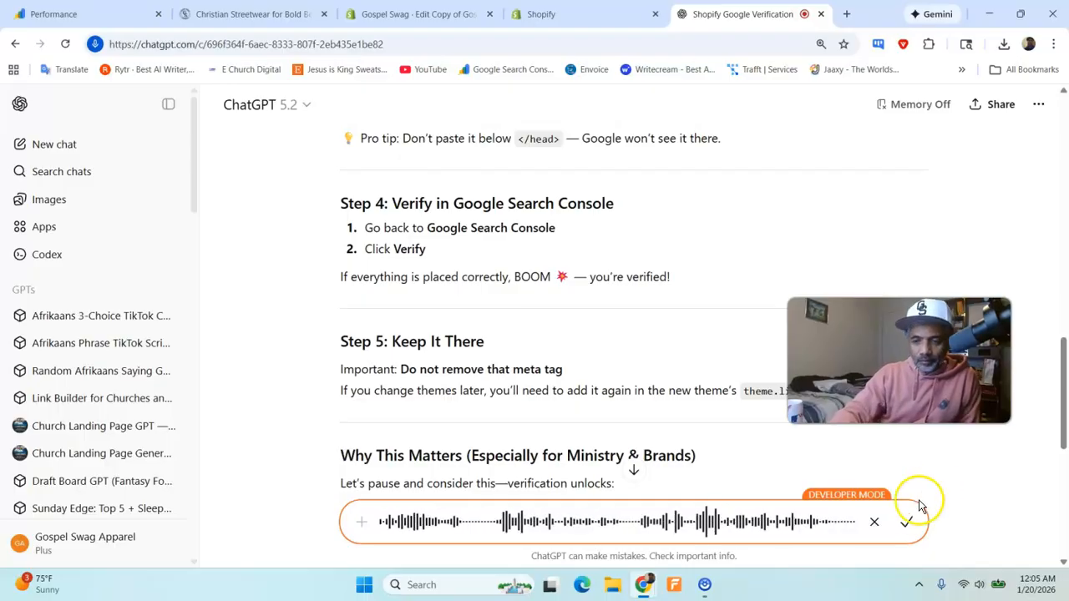
click(906, 521)
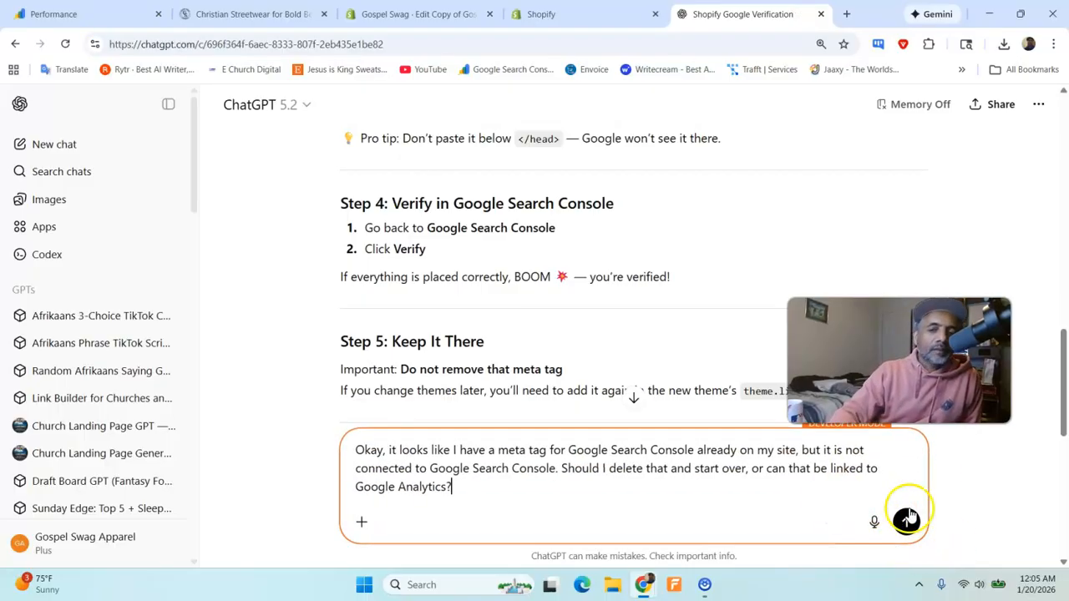
click(877, 522)
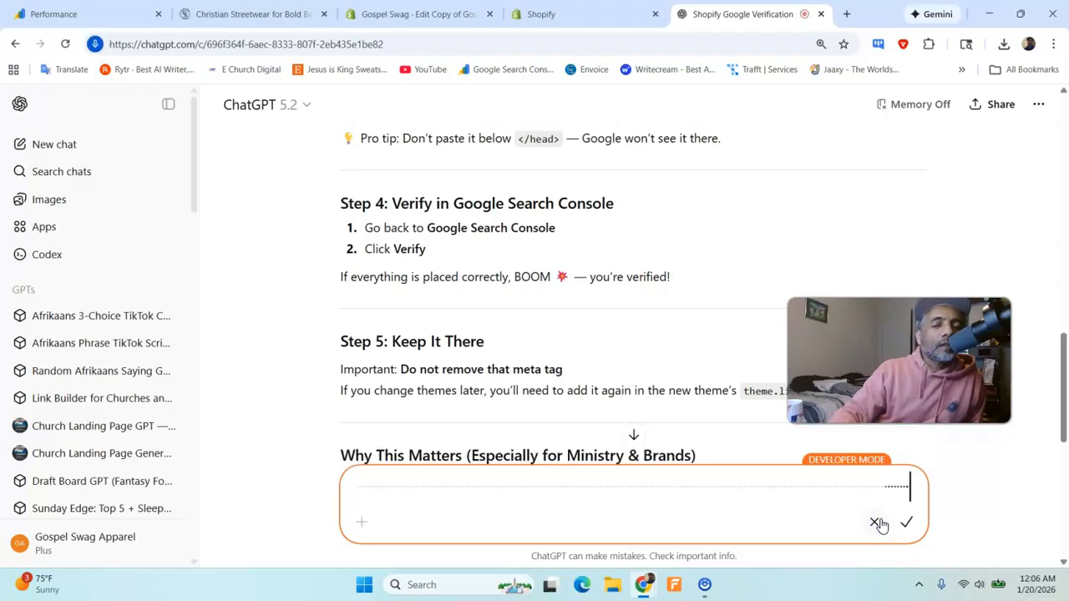
click(907, 523)
- Copy the older site verification meta tag on line 5 of theme.liquid into the ChatGPT prompt and send it
click(551, 15)
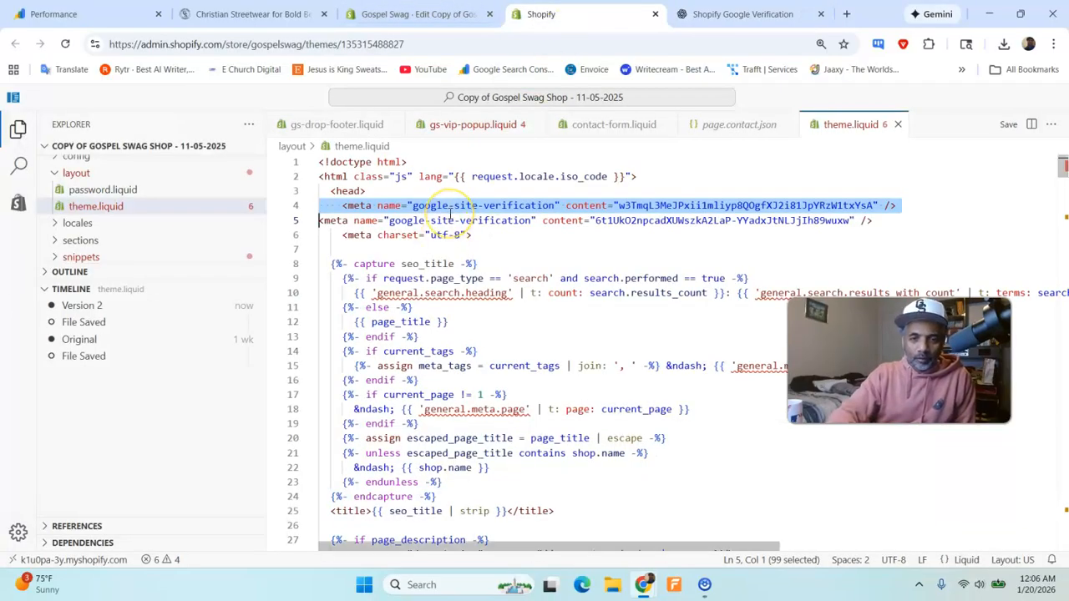
triple_click(450, 217)
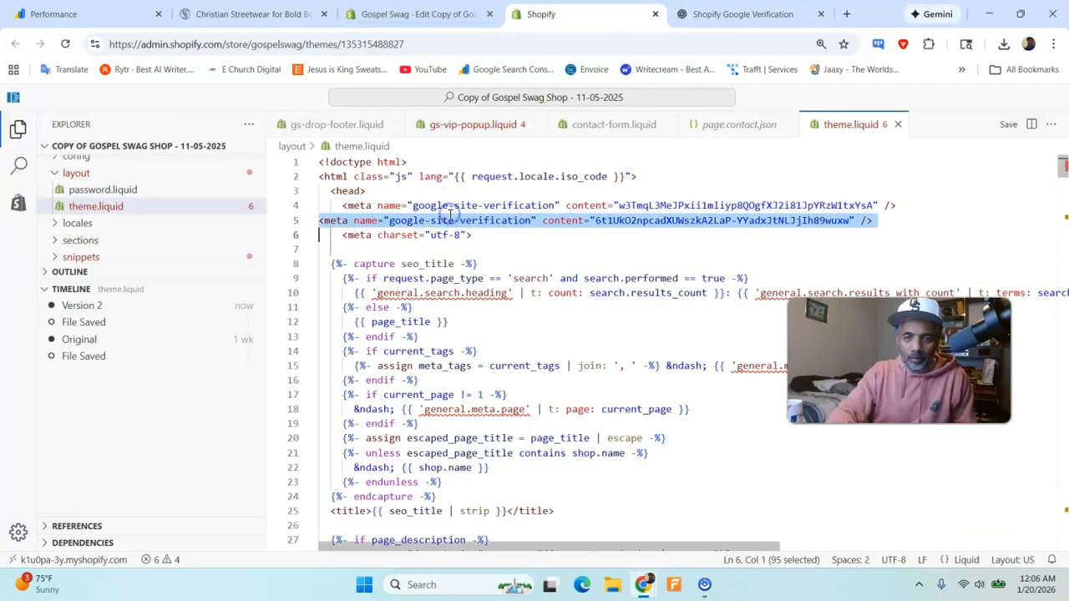
click(701, 15)
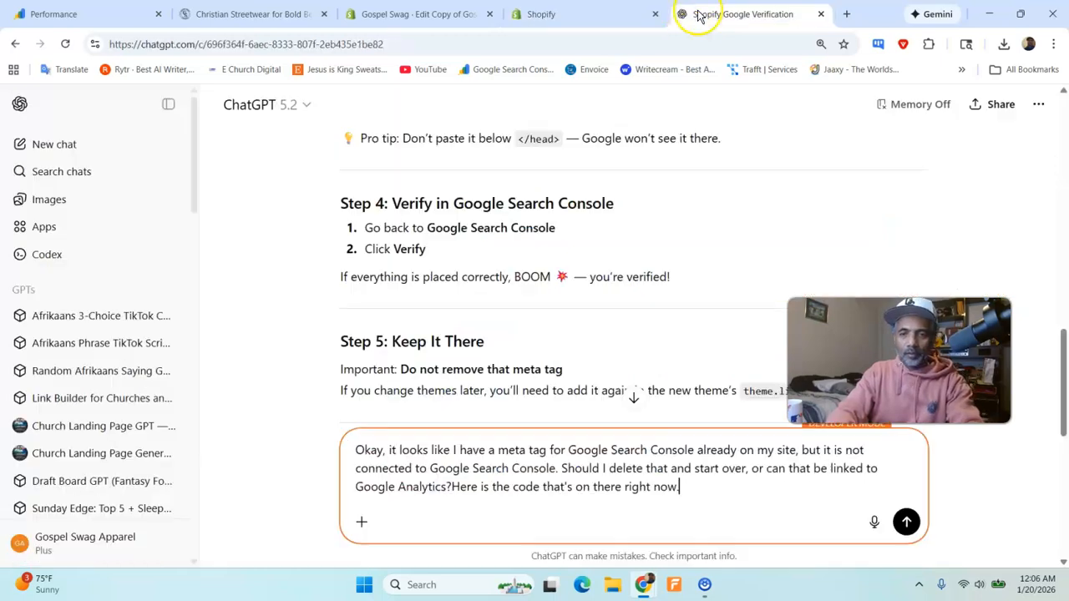
text(<meta name="google-site-verification" content="6t1UkO2npcadXUWszkA2LaP-YYadxJtNLJjlh89wuxw" />)
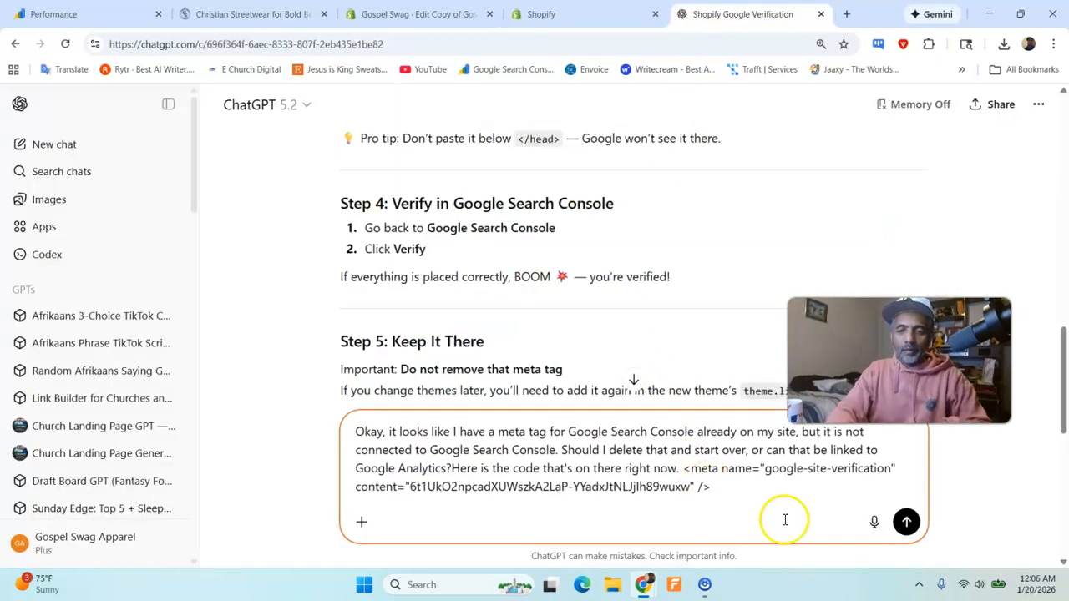
click(906, 522)
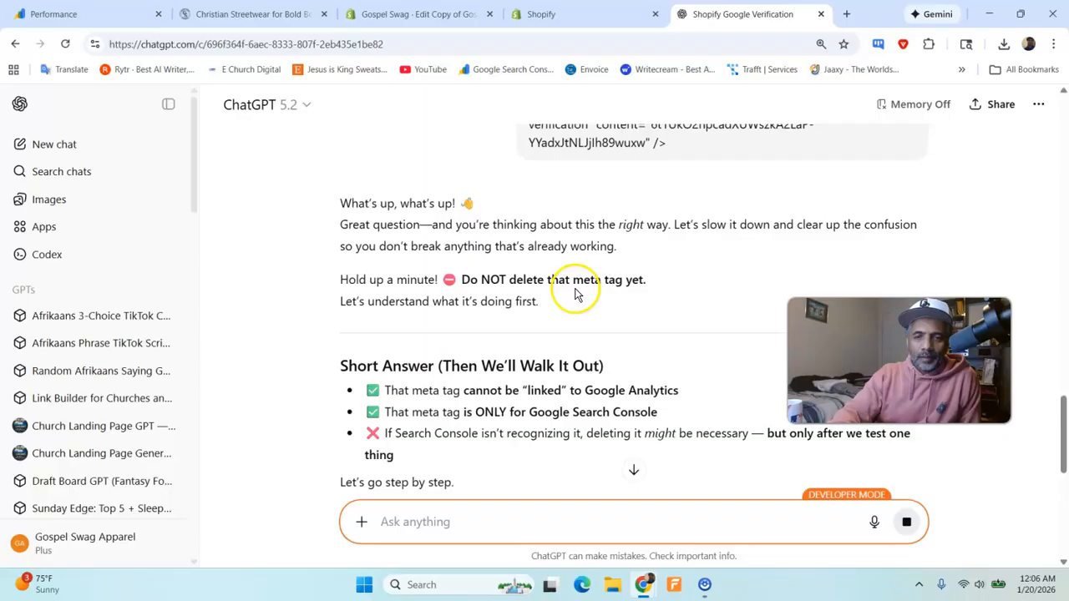
- Read ChatGPT's reply on what the older meta tag is and how to try claiming it before deleting anything
scroll(551, 258, down, 1)
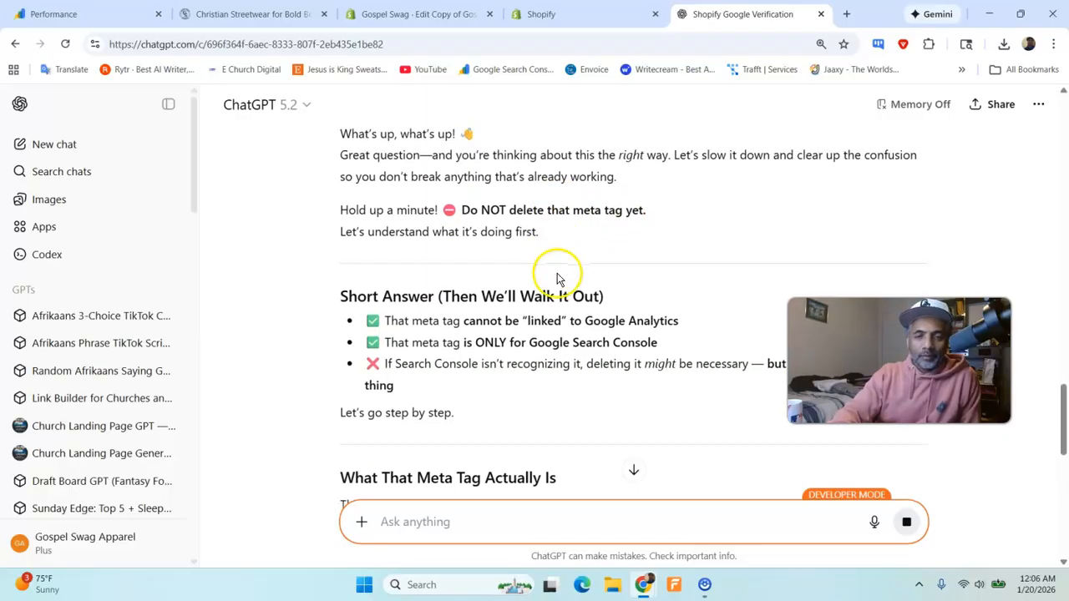
scroll(544, 252, down, 1)
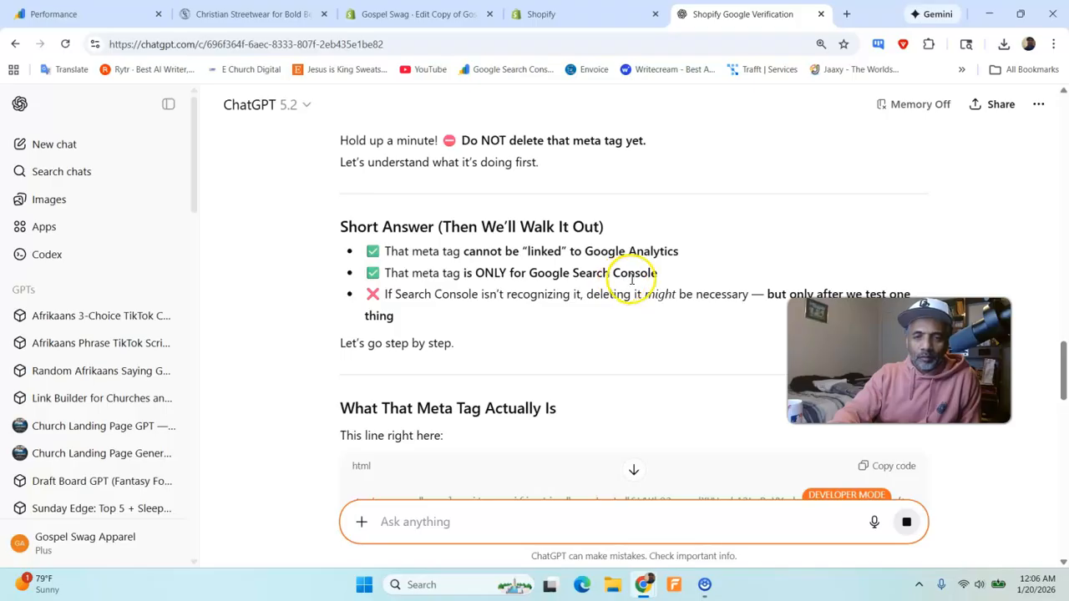
scroll(632, 281, down, 1)
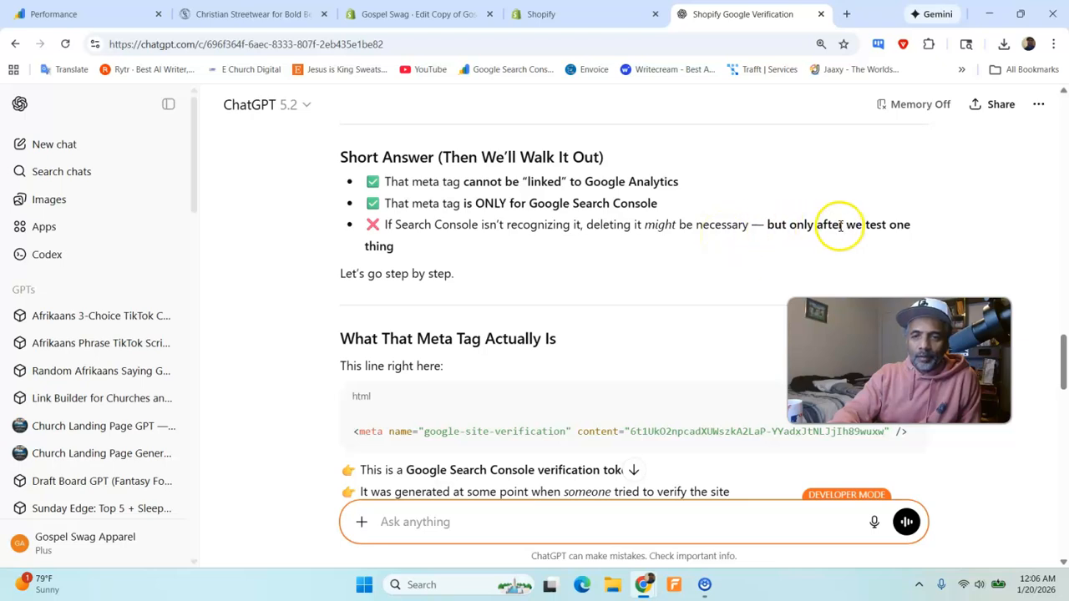
scroll(495, 272, down, 2)
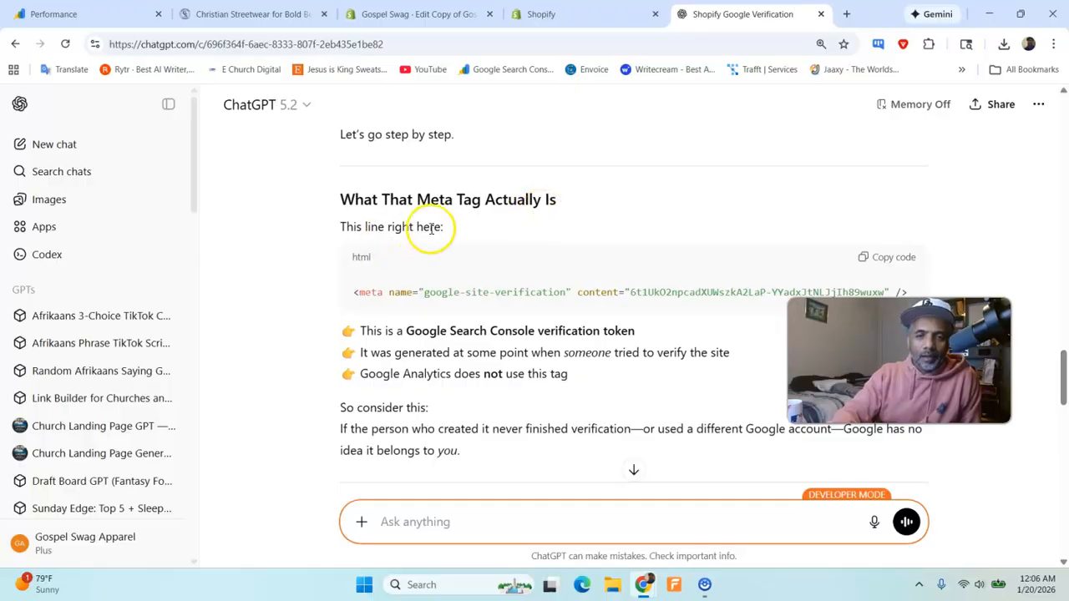
drag(899, 360, 174, 478)
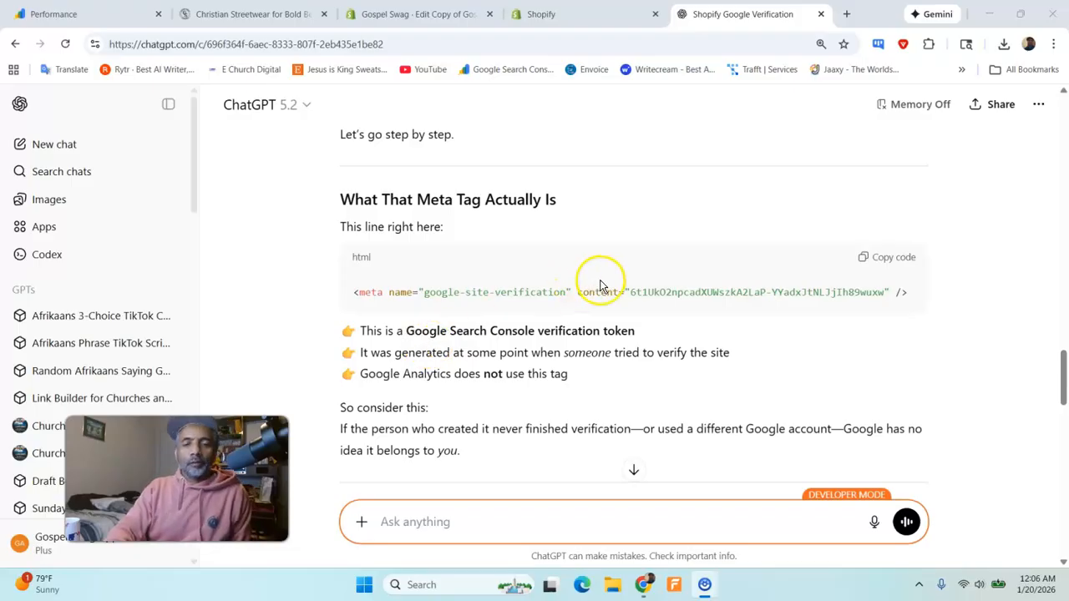
scroll(526, 285, down, 1)
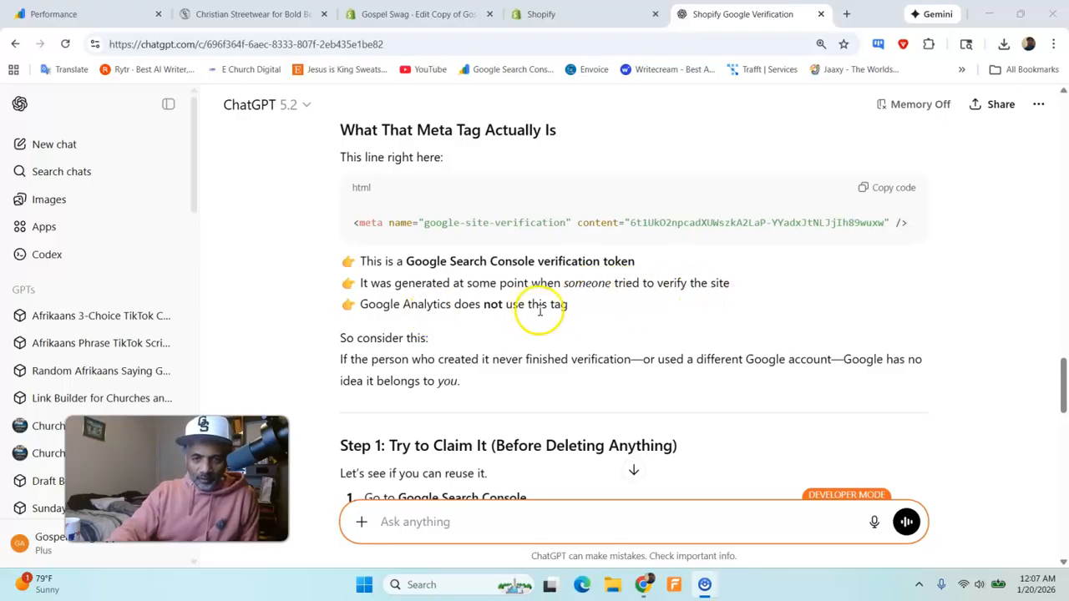
scroll(541, 306, down, 2)
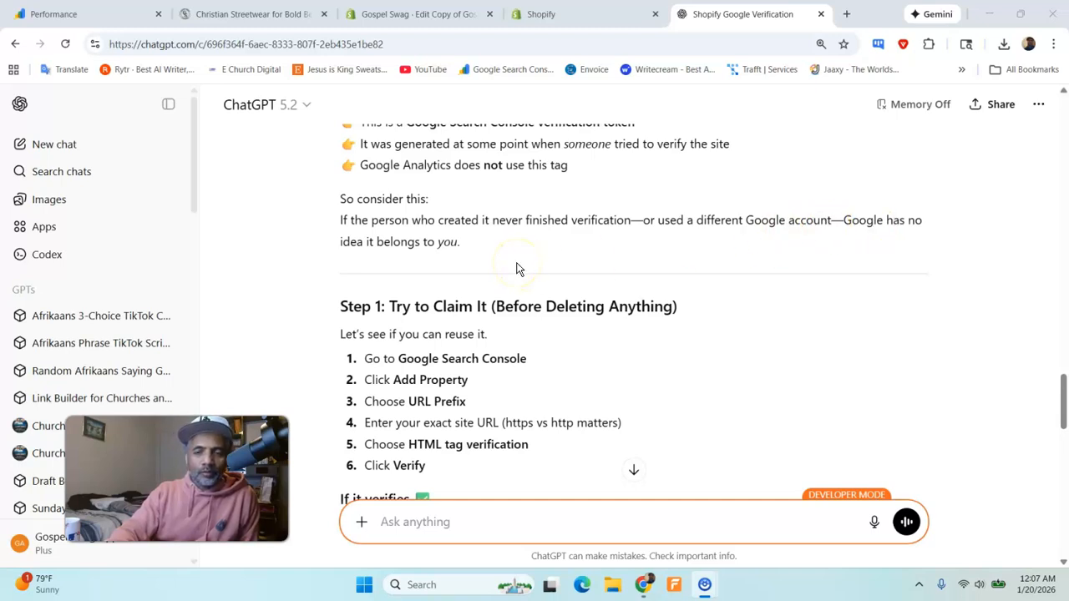
scroll(484, 271, down, 1)
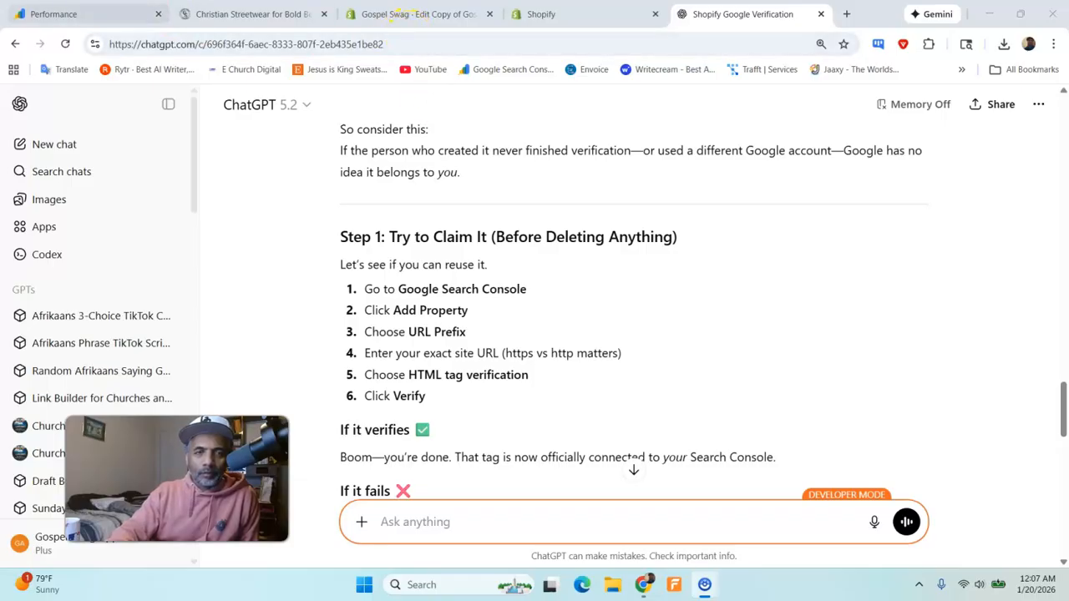
- Start adding a new property in Google Search Console and choose the URL prefix type
click(54, 13)
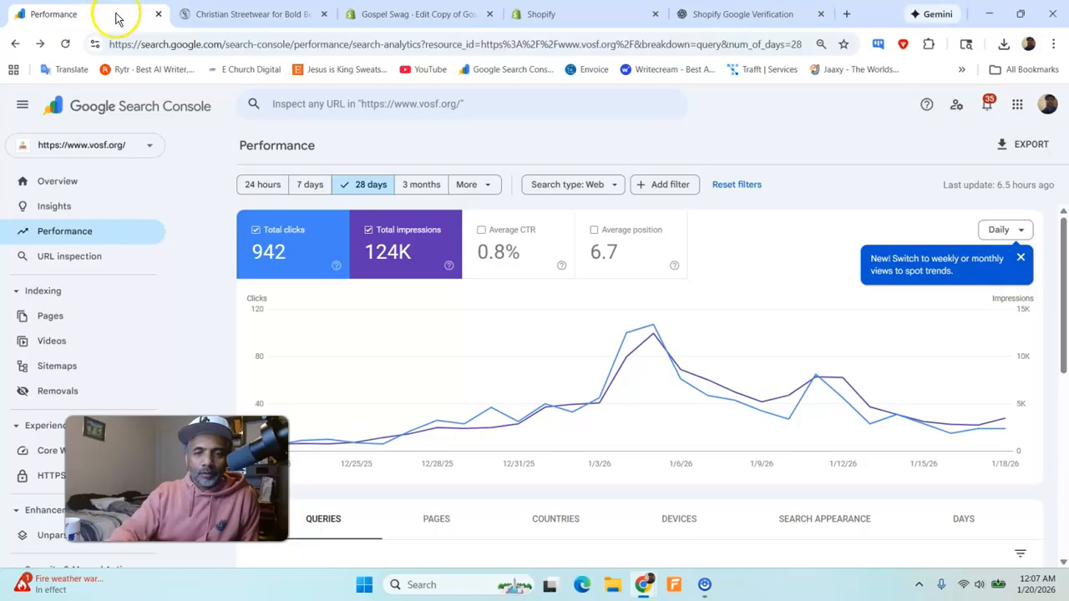
click(117, 144)
click(176, 478)
drag(177, 478, 910, 469)
click(114, 468)
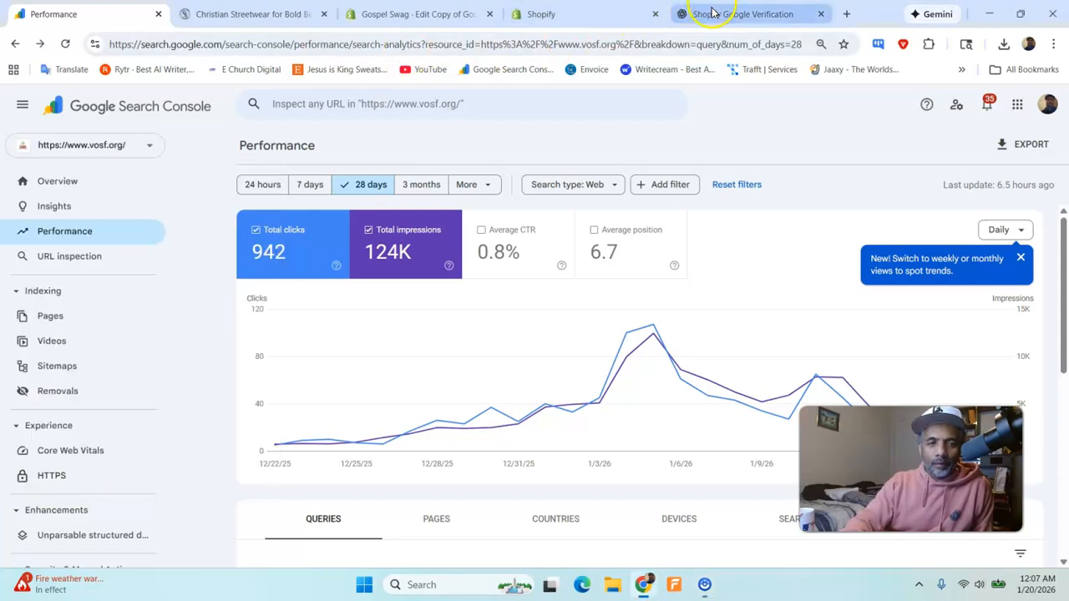
click(136, 151)
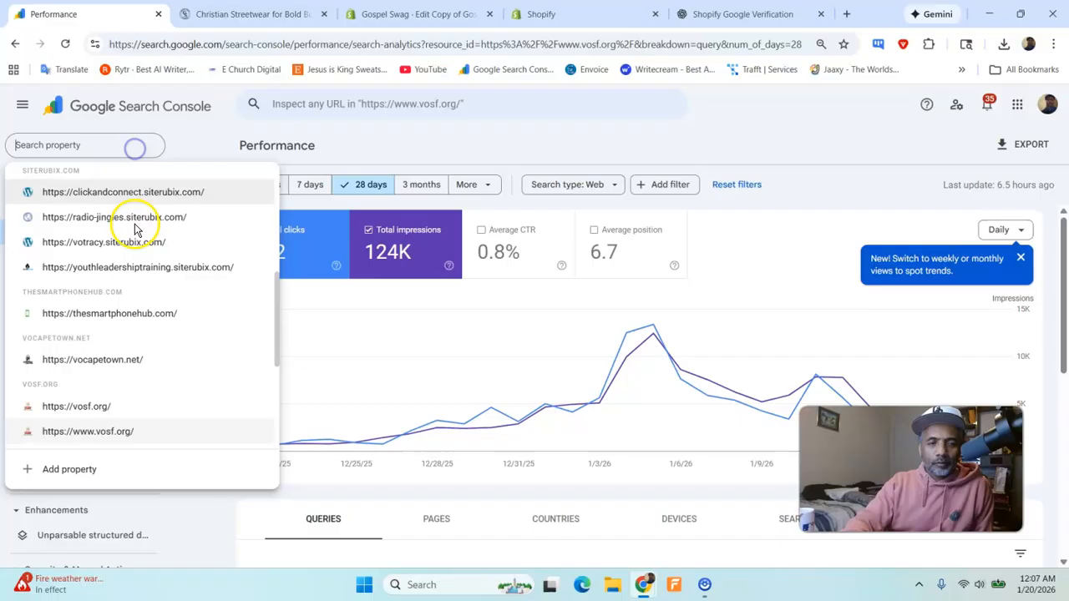
click(107, 470)
click(741, 13)
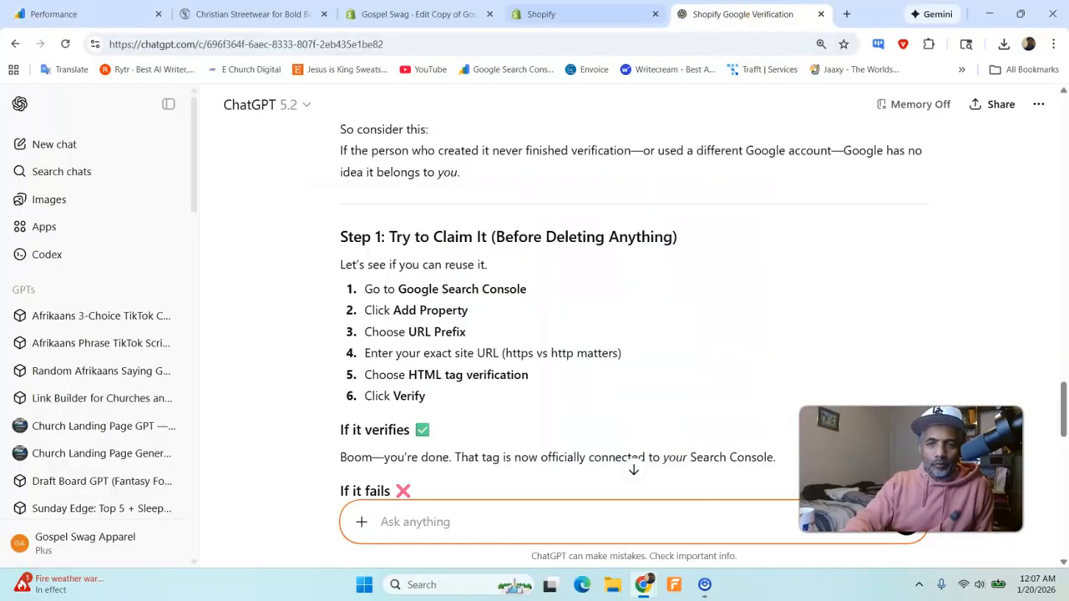
click(92, 14)
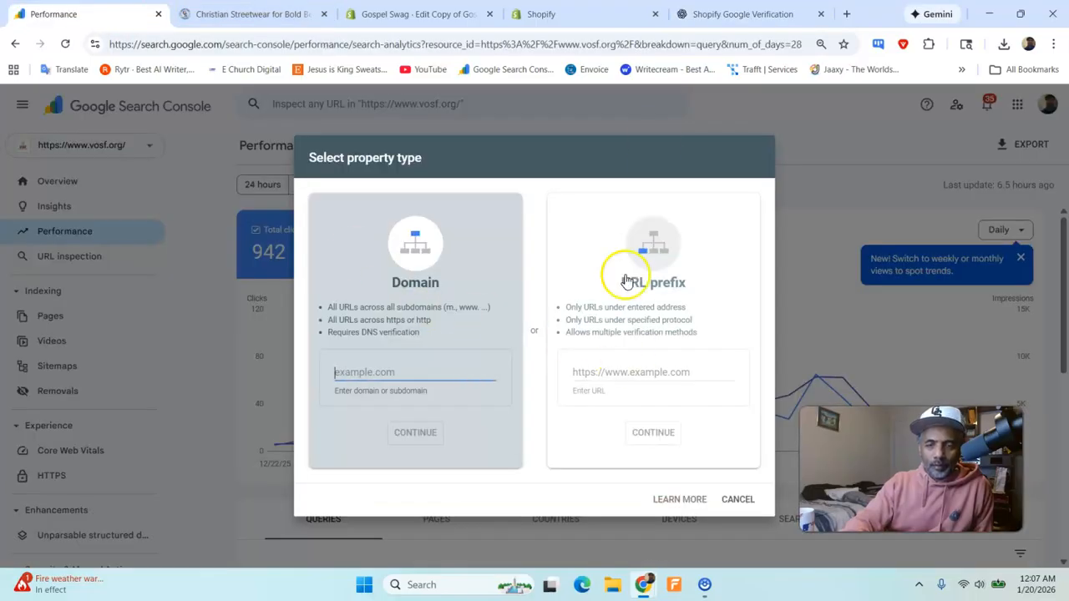
click(658, 334)
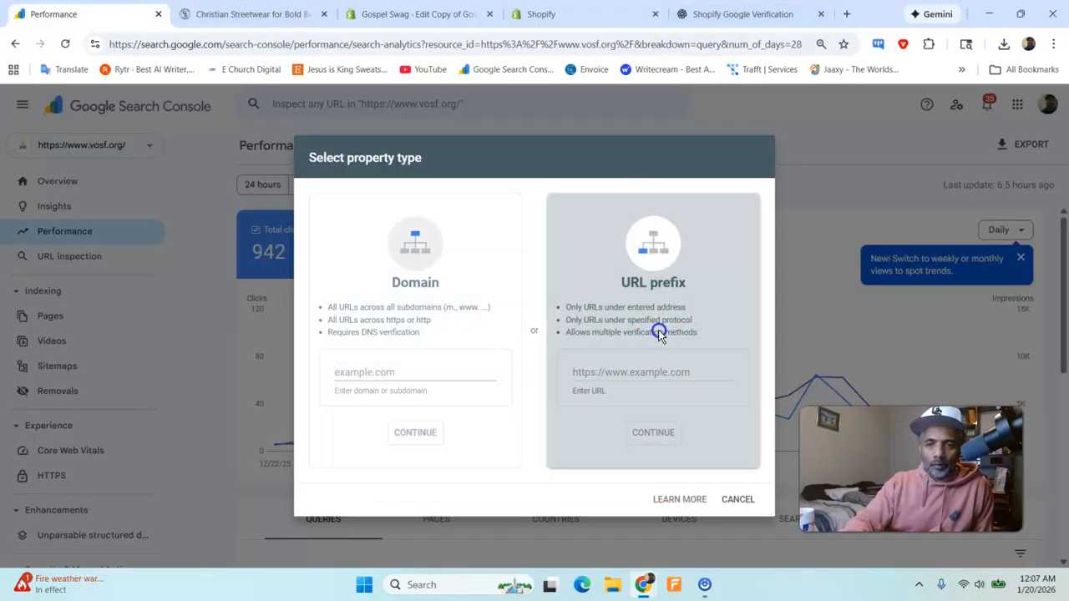
click(717, 17)
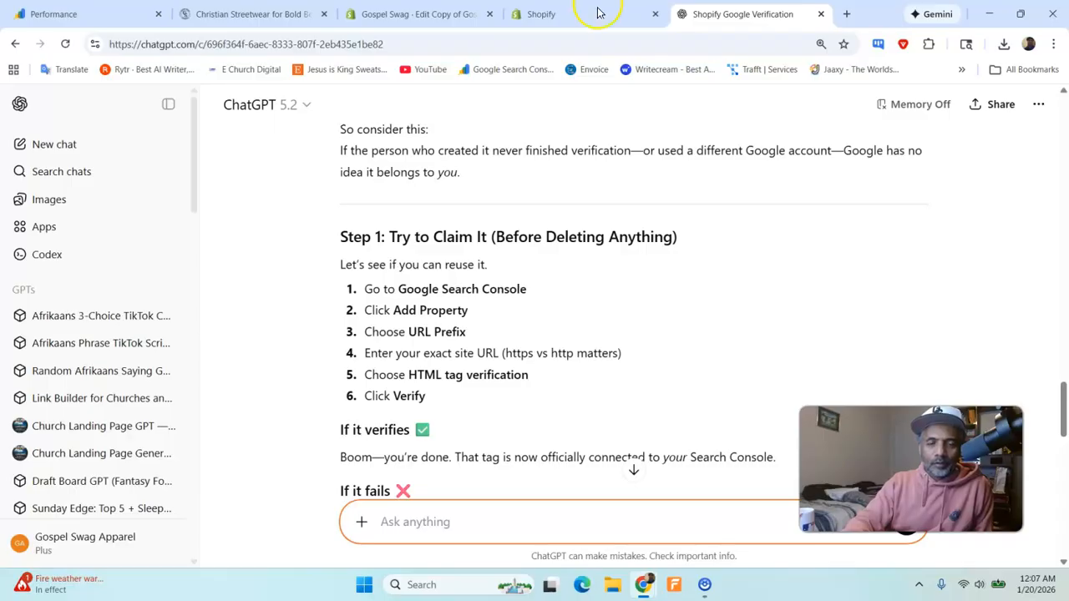
key(ctrl+1)
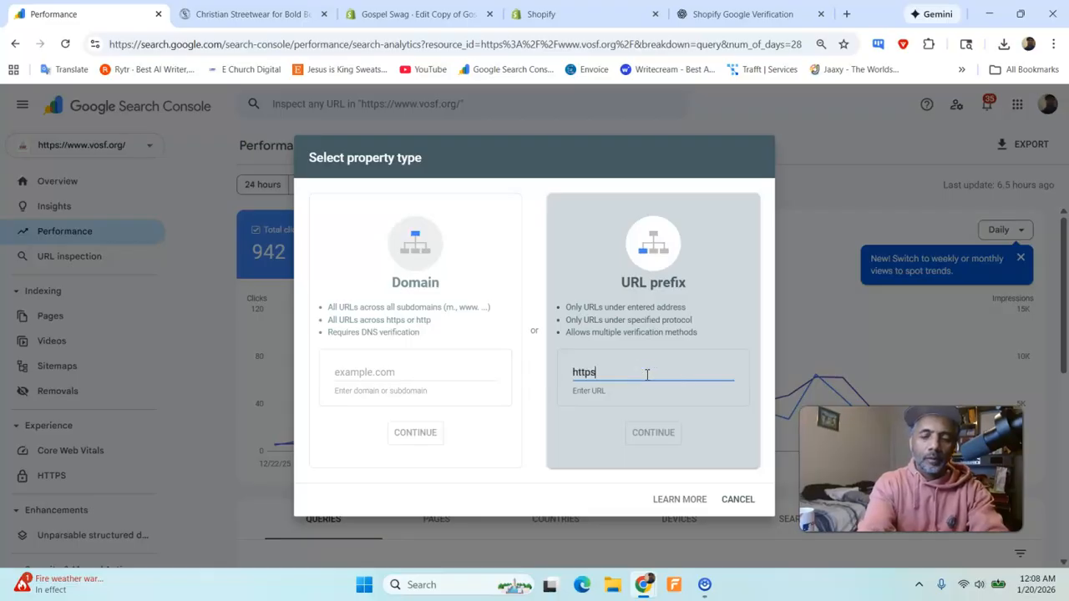
text(gospelswagshop.com)
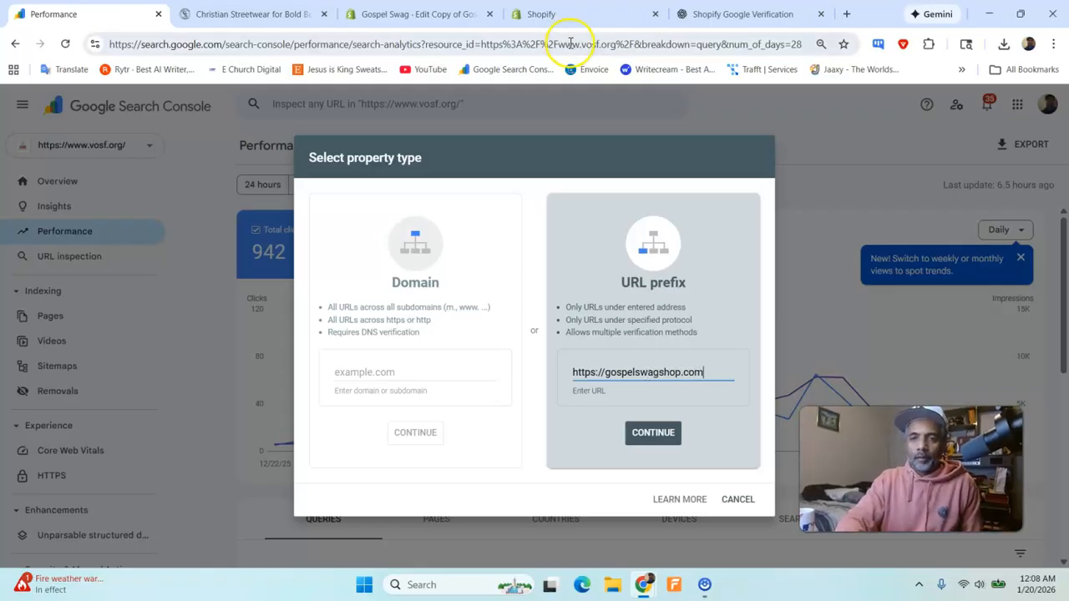
click(735, 15)
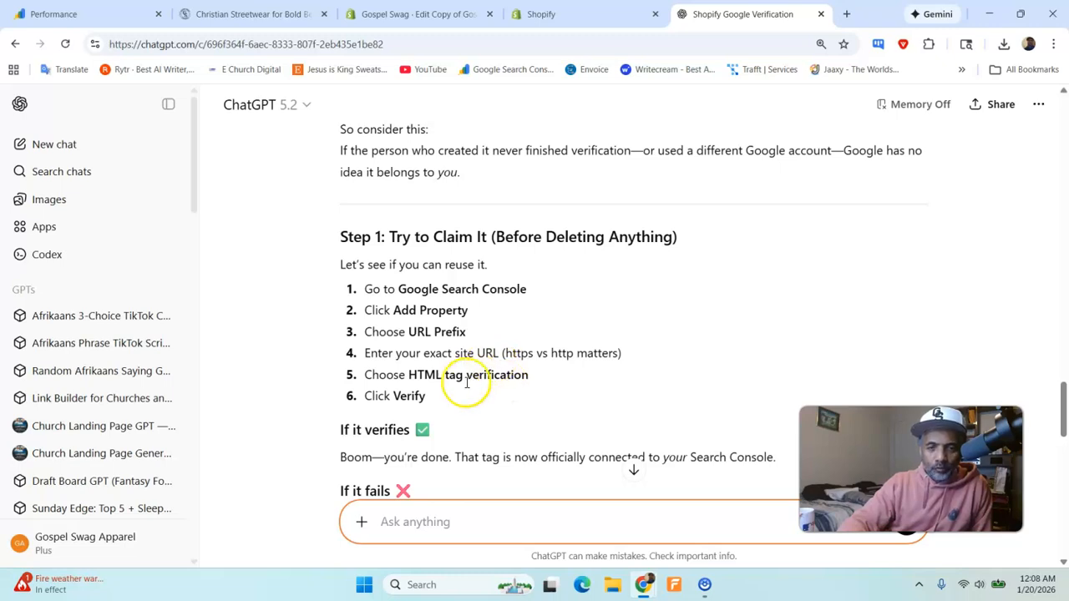
click(107, 13)
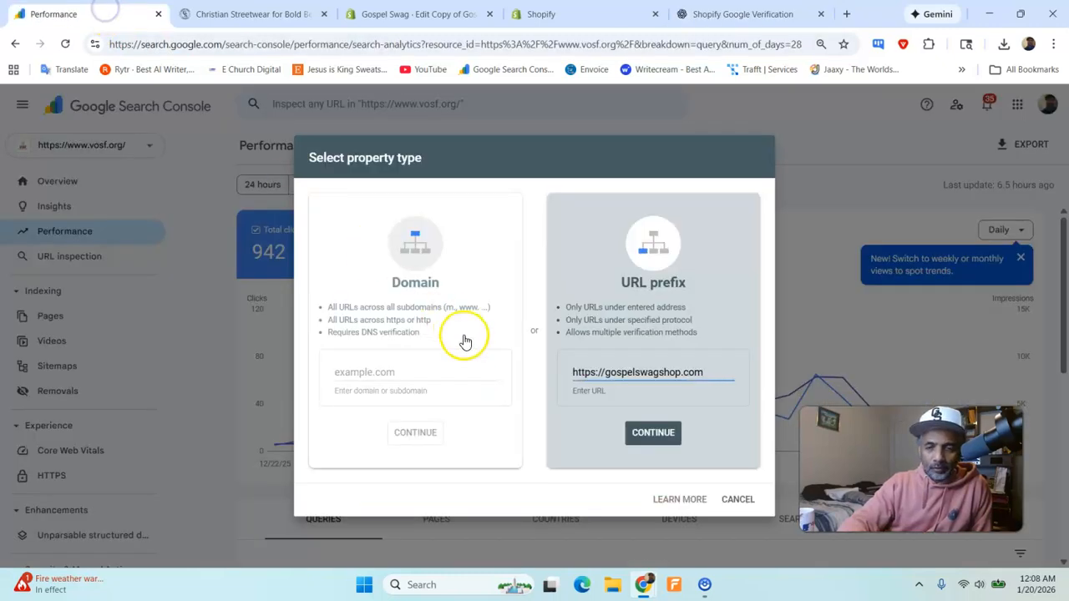
click(653, 432)
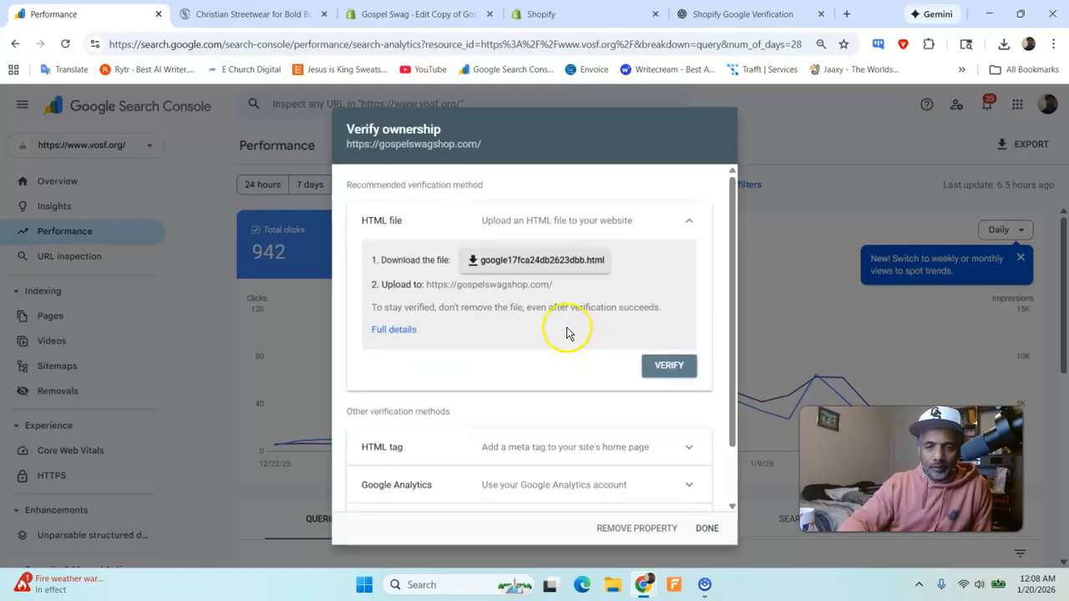
scroll(567, 334, down, 1)
scroll(551, 346, down, 1)
click(486, 379)
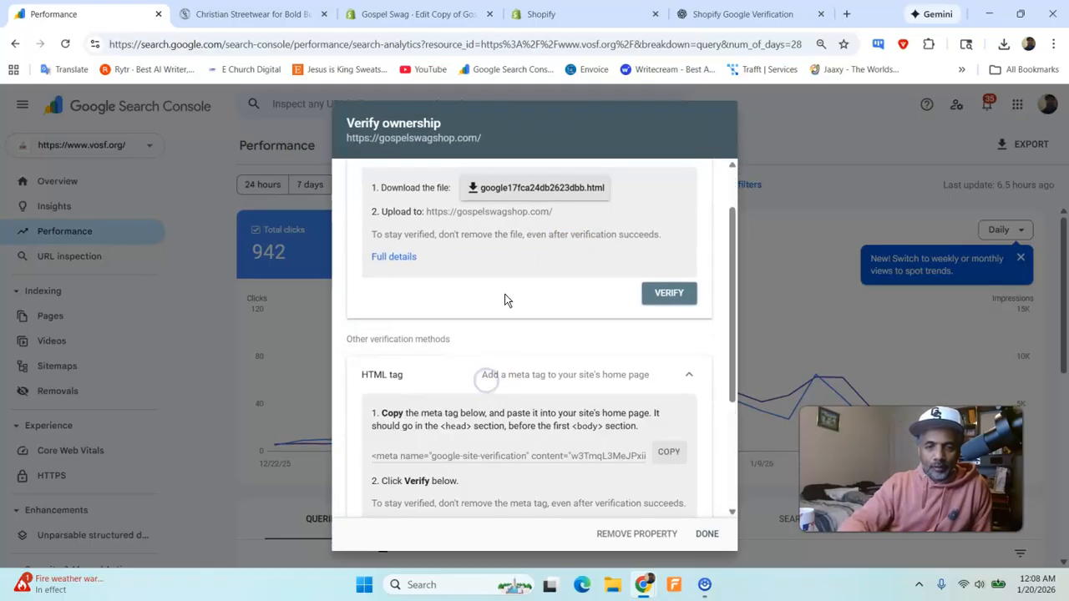
click(739, 14)
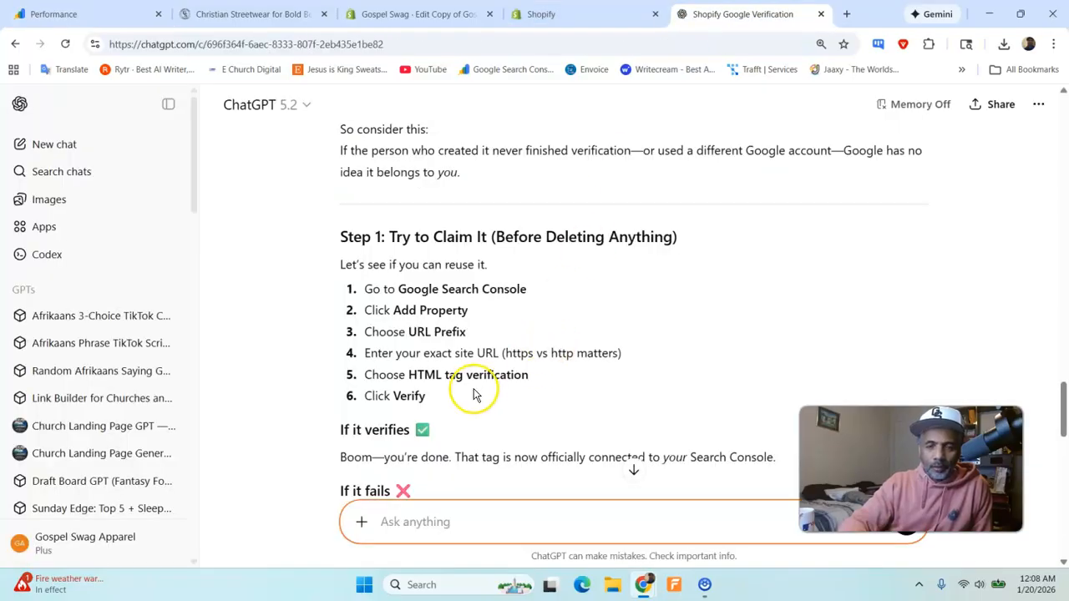
click(117, 14)
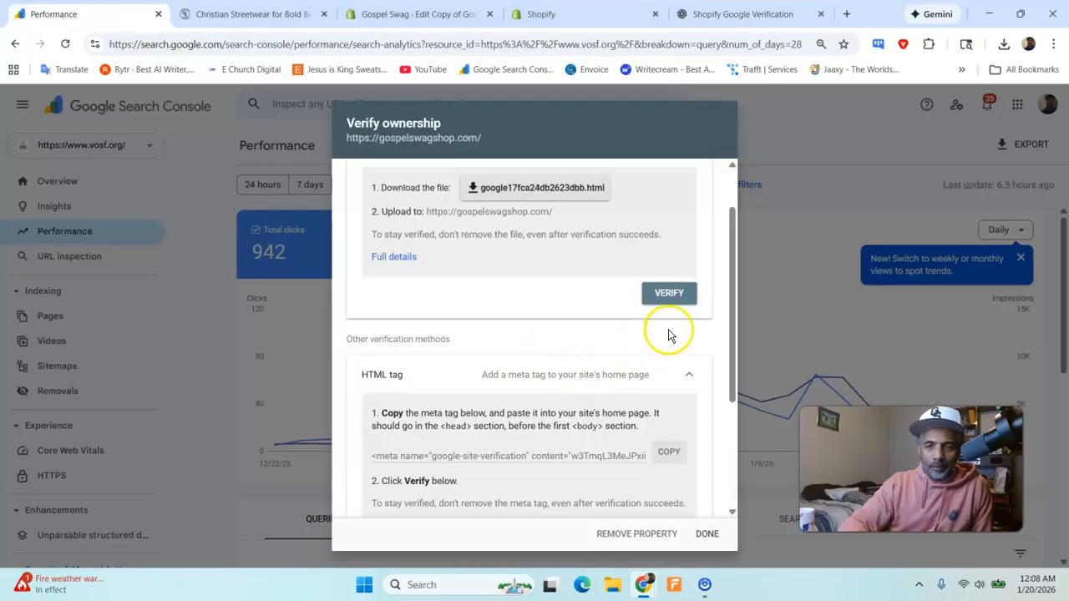
scroll(668, 334, up, 1)
scroll(658, 368, down, 3)
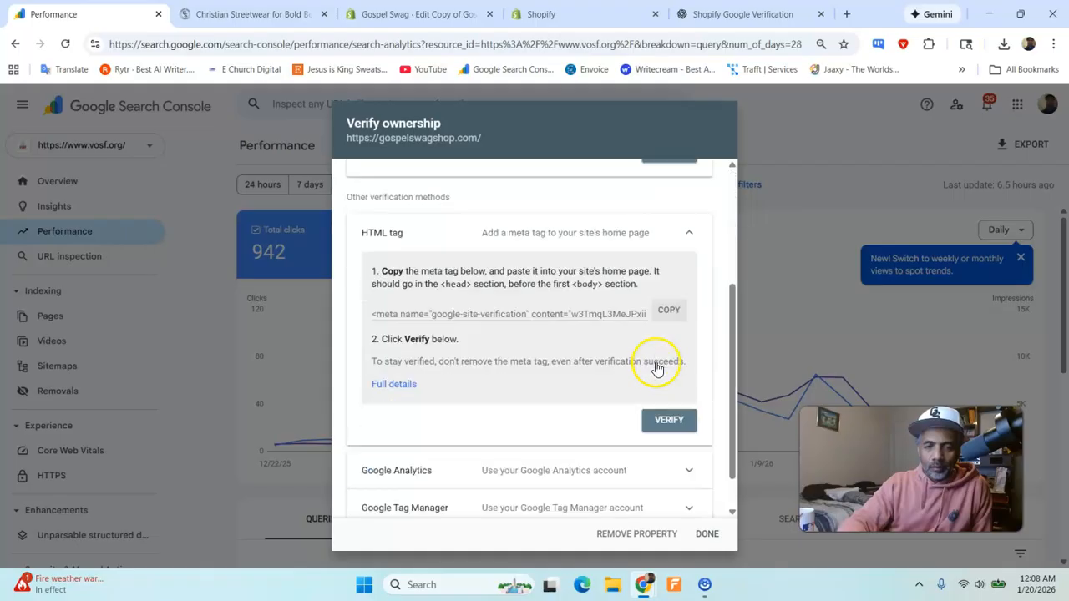
click(664, 421)
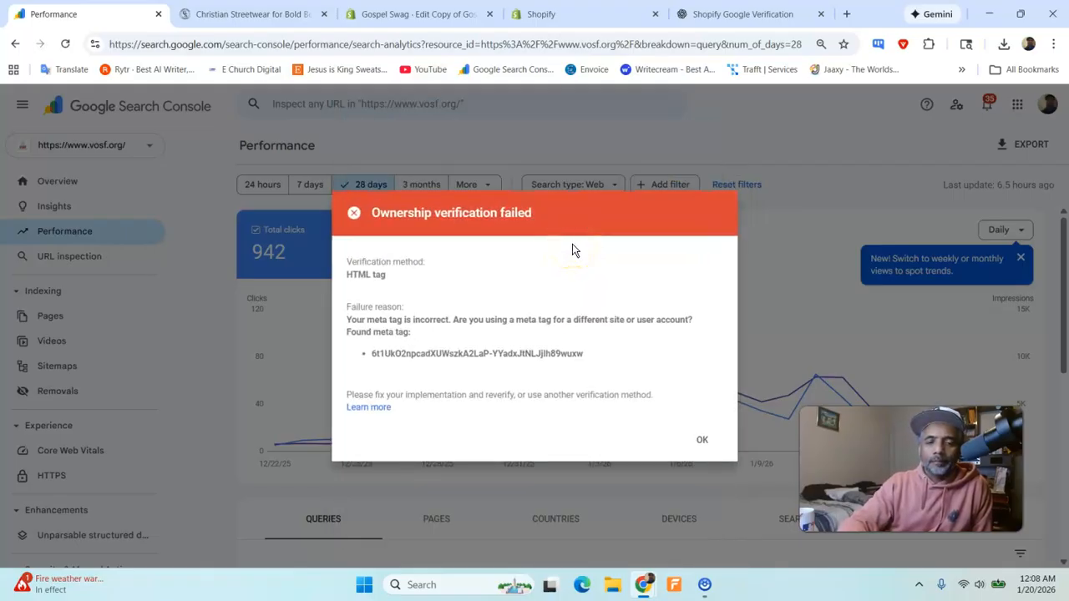
- Read ChatGPT's instructions for replacing the tag after a failed verification, and dismiss the failure notice in Search Console
click(709, 13)
scroll(530, 313, down, 5)
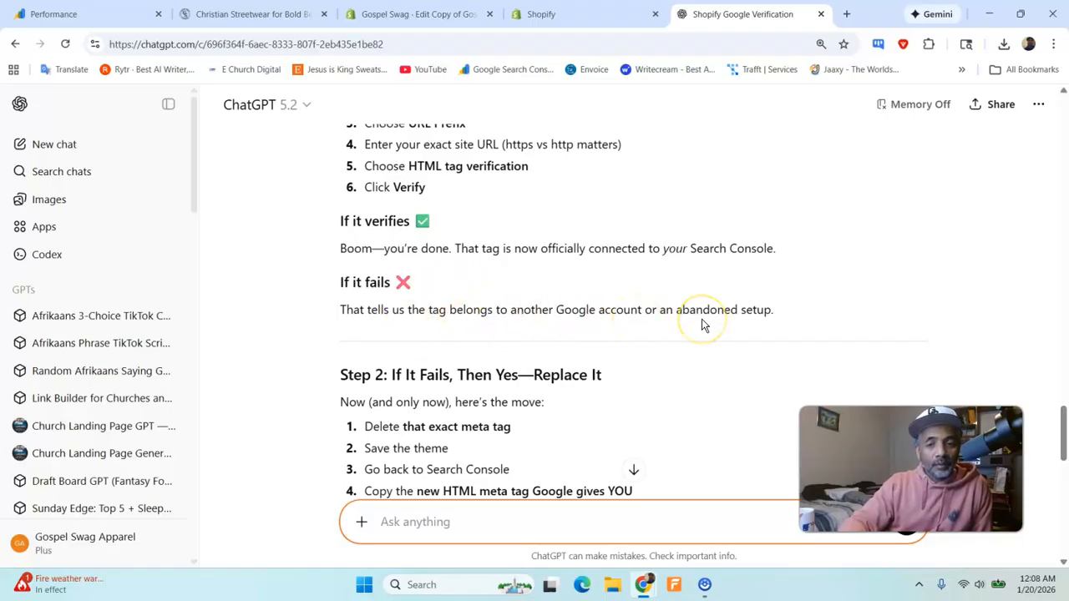
scroll(693, 311, down, 2)
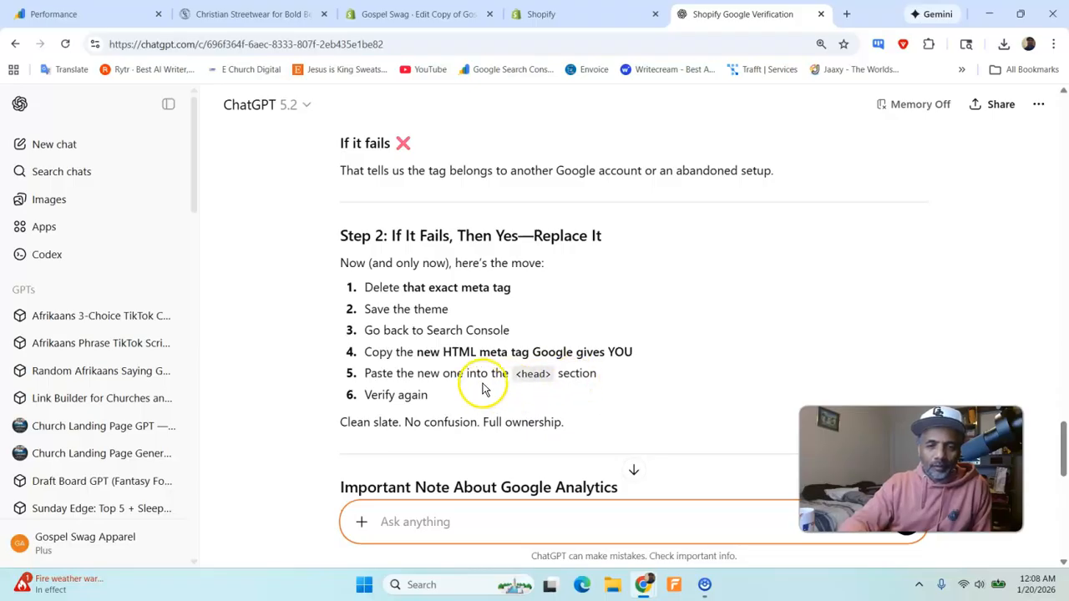
scroll(483, 389, down, 1)
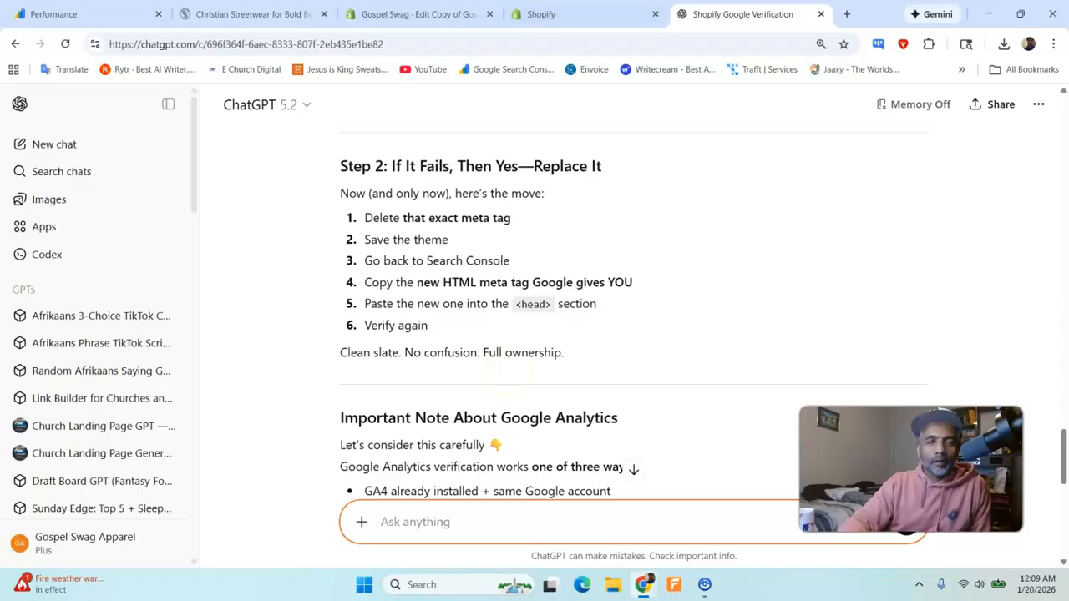
click(130, 15)
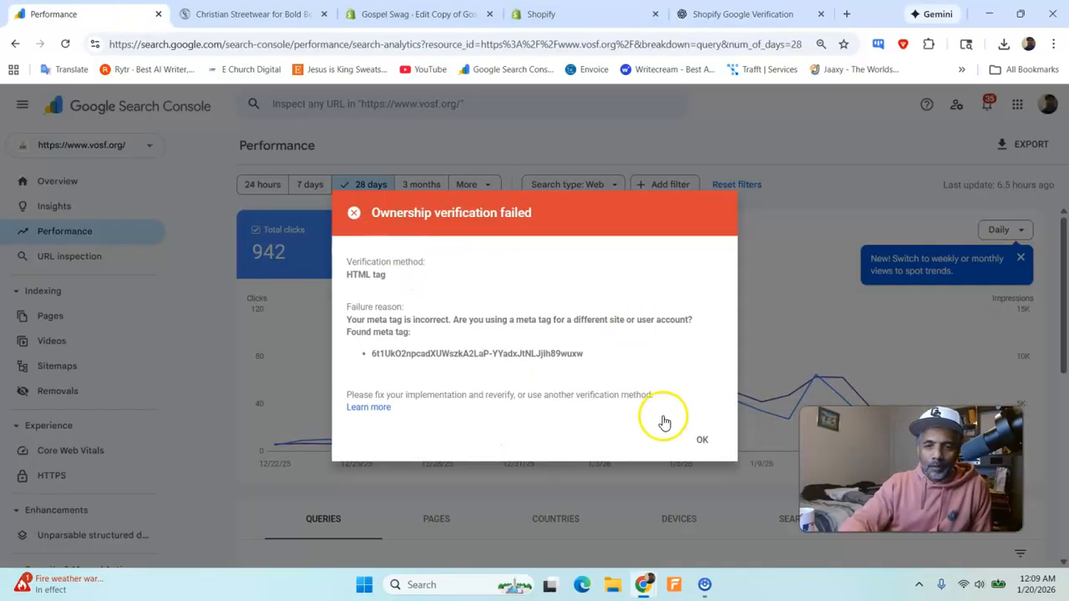
click(700, 443)
- Delete both google-site-verification meta tags from theme.liquid in Shopify and add an empty line directly below the opening head tag
click(607, 12)
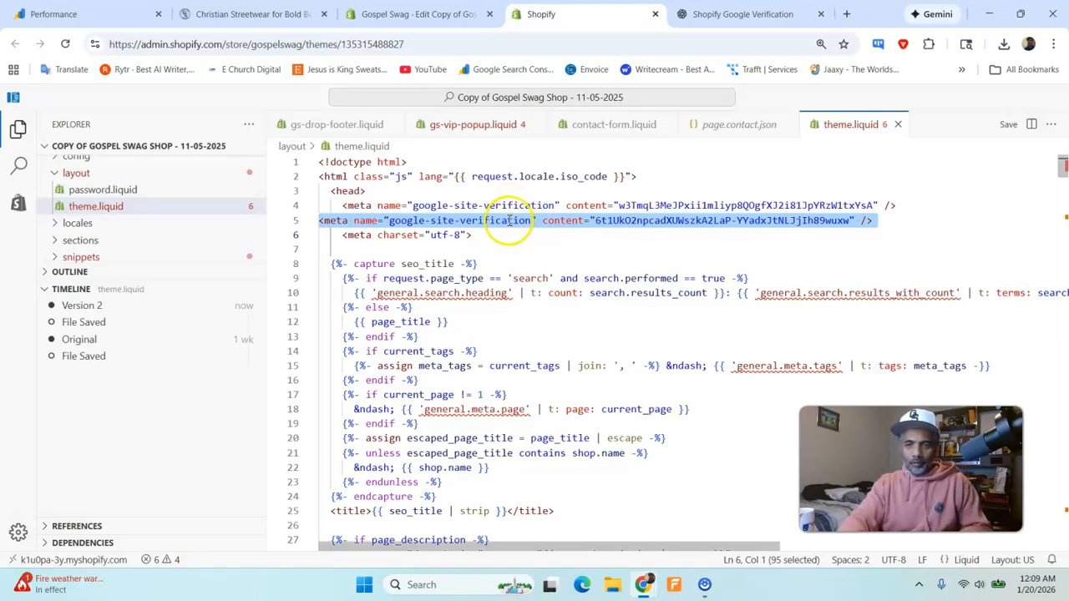
key(BackSpace)
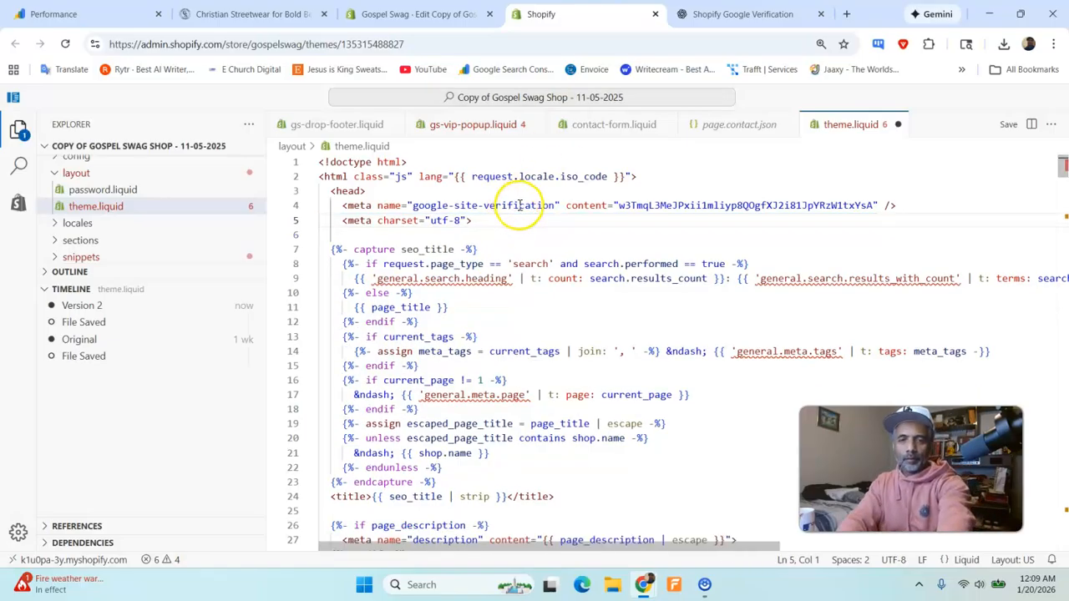
triple_click(521, 206)
key(BackSpace)
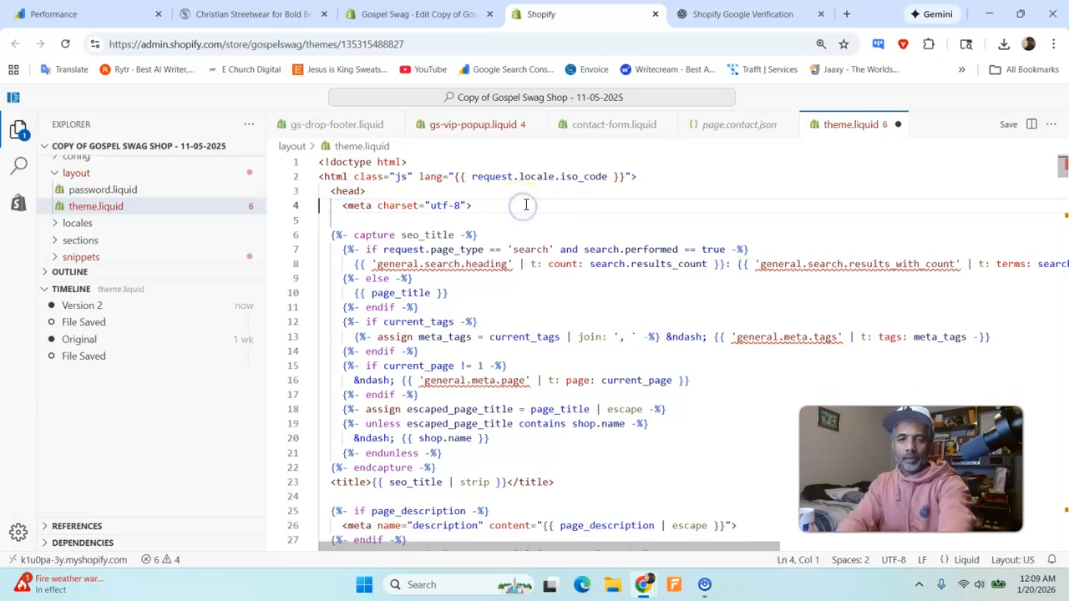
click(472, 189)
key(Return)
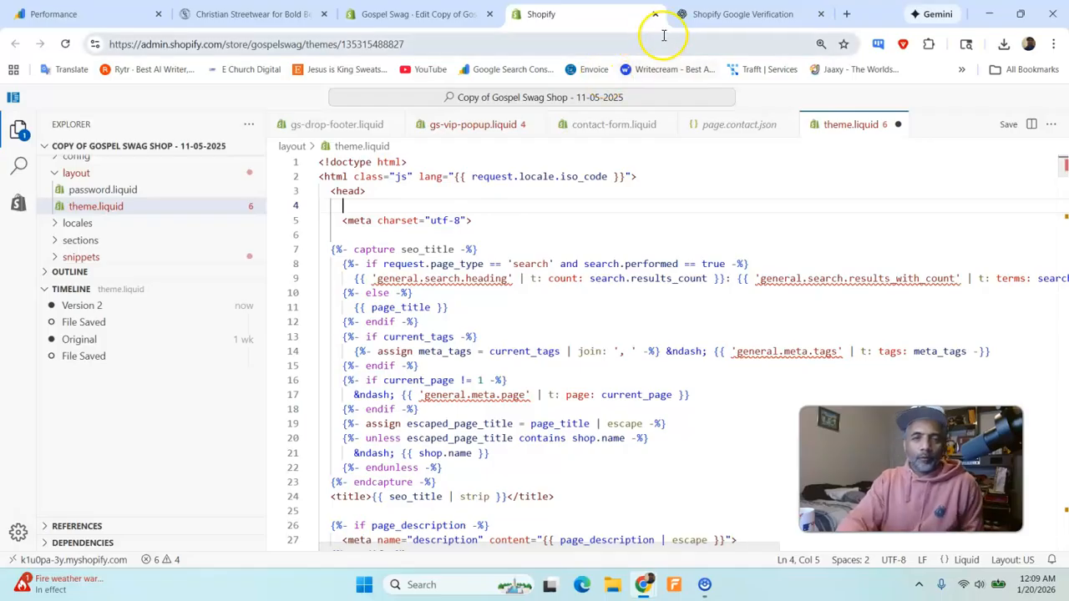
click(75, 13)
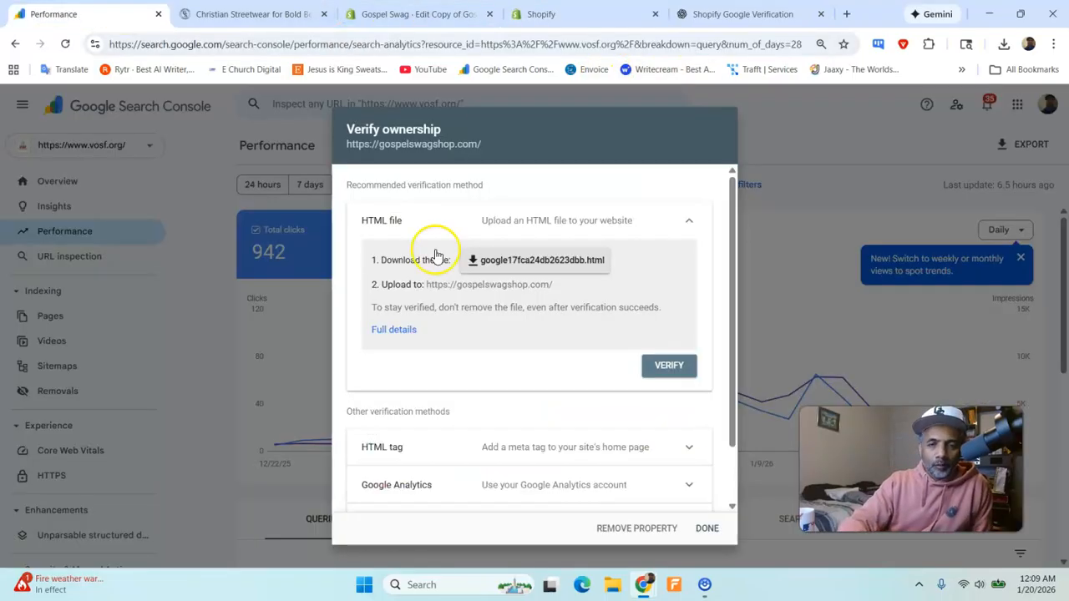
scroll(625, 363, down, 1)
click(565, 382)
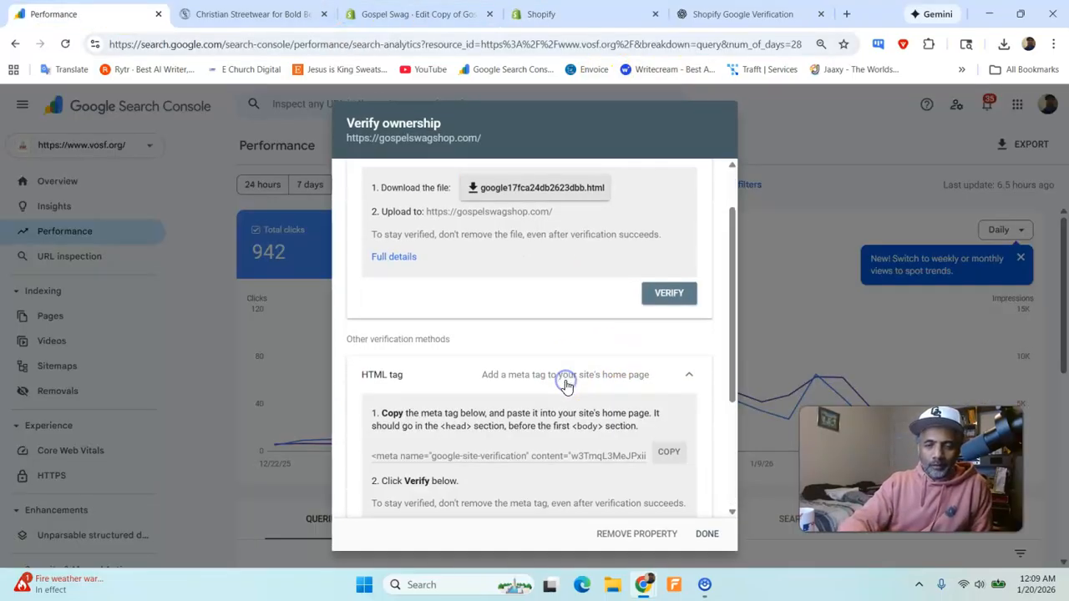
scroll(632, 347, down, 3)
click(671, 265)
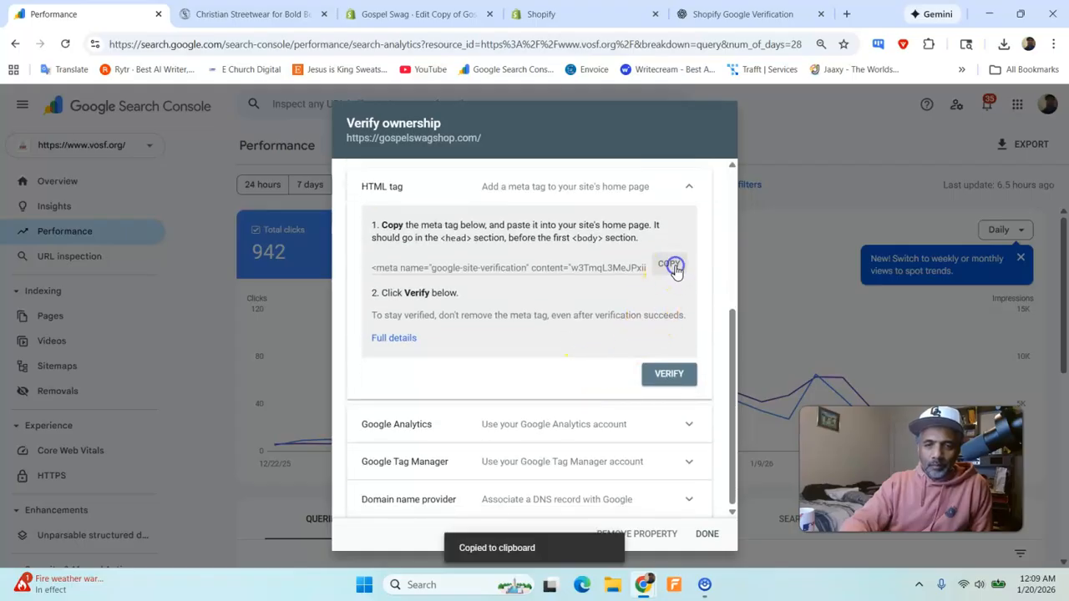
- Paste the copied verification meta tag on the empty line under the opening head tag in Shopify's theme.liquid, save, reload the editor and save again
click(735, 14)
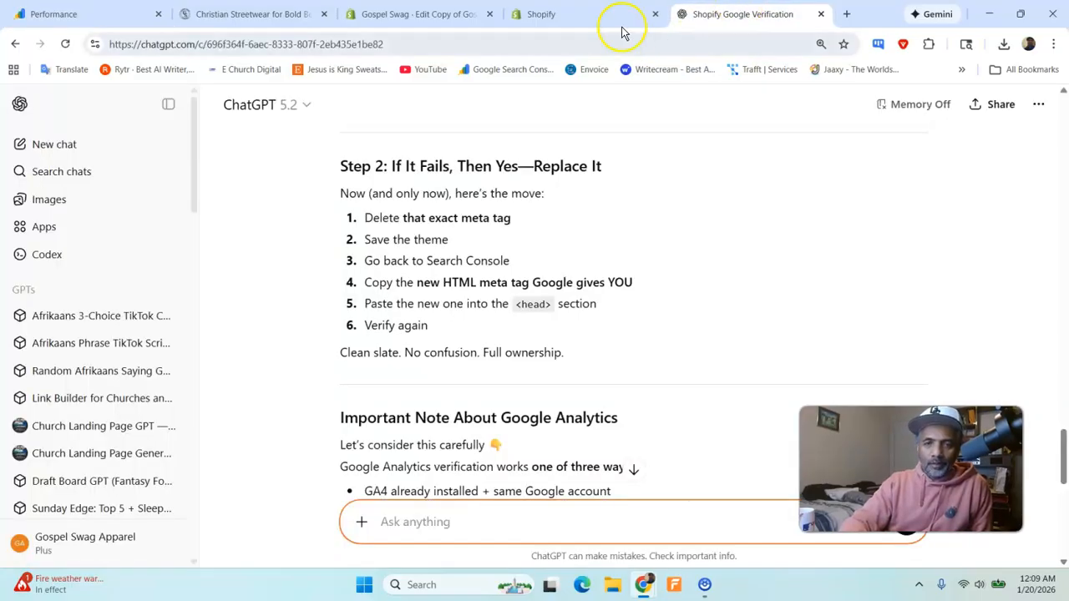
click(551, 14)
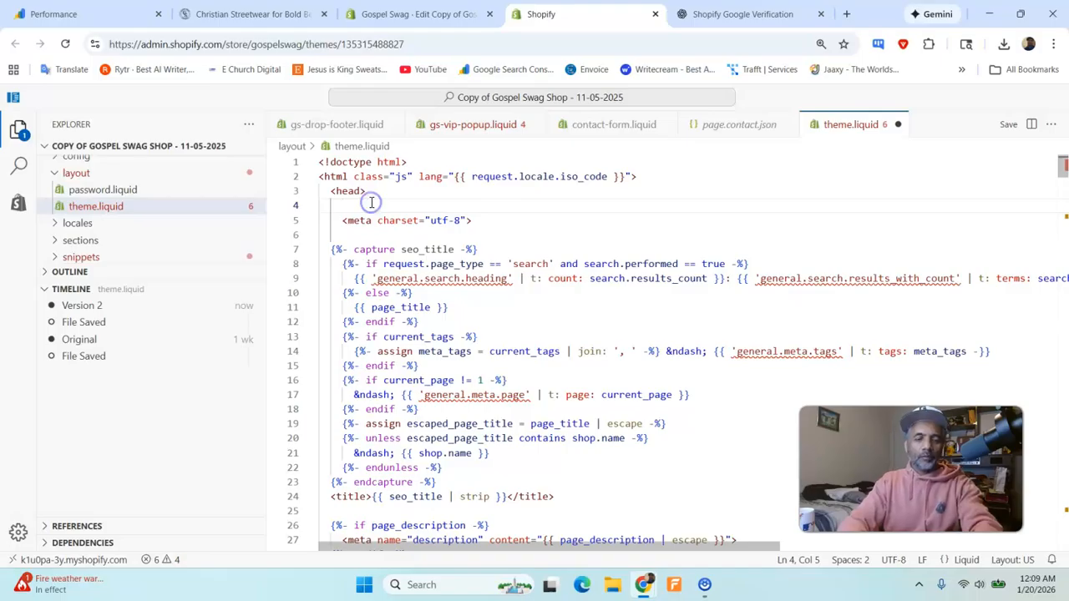
key(ctrl+v)
click(1008, 124)
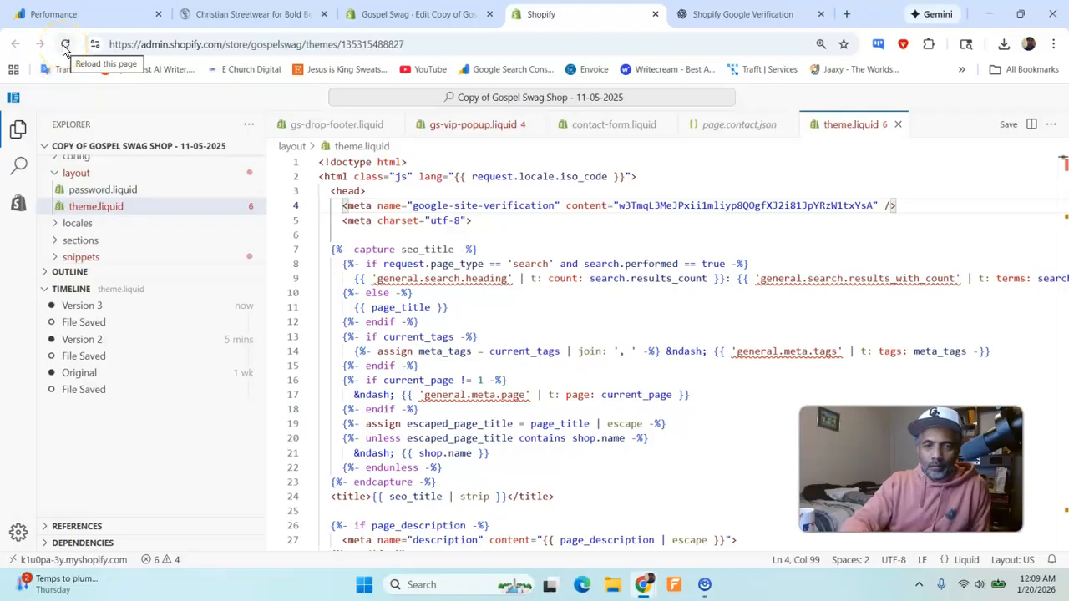
click(65, 45)
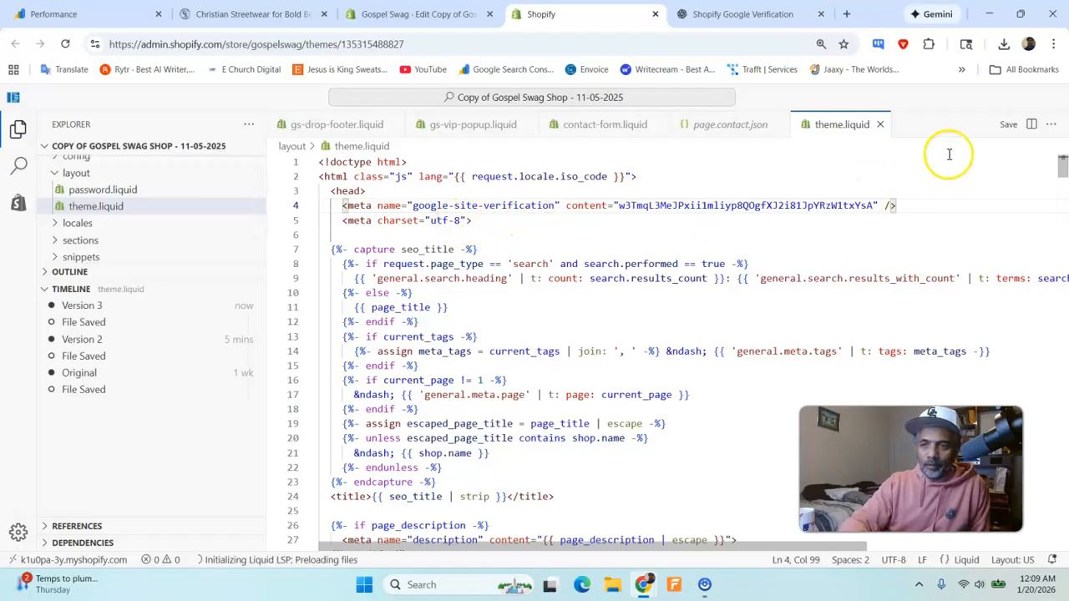
click(1009, 124)
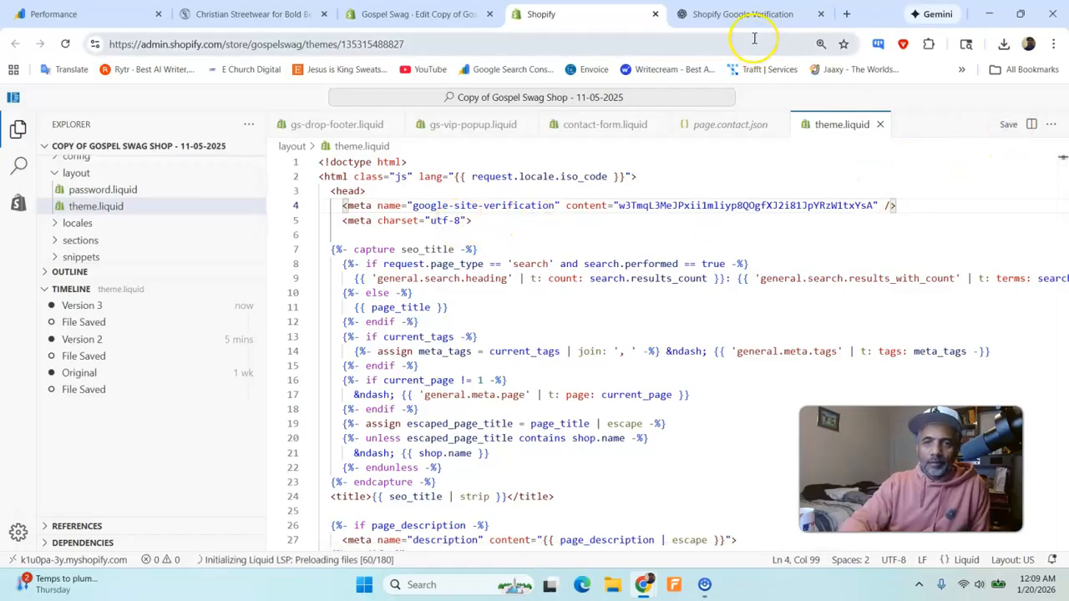
click(91, 14)
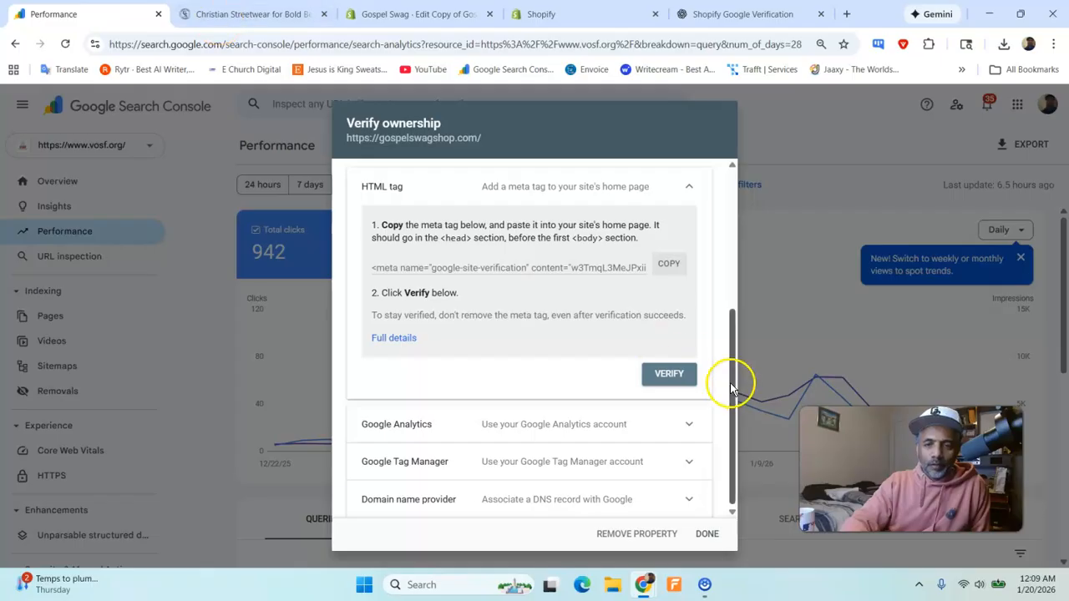
click(673, 376)
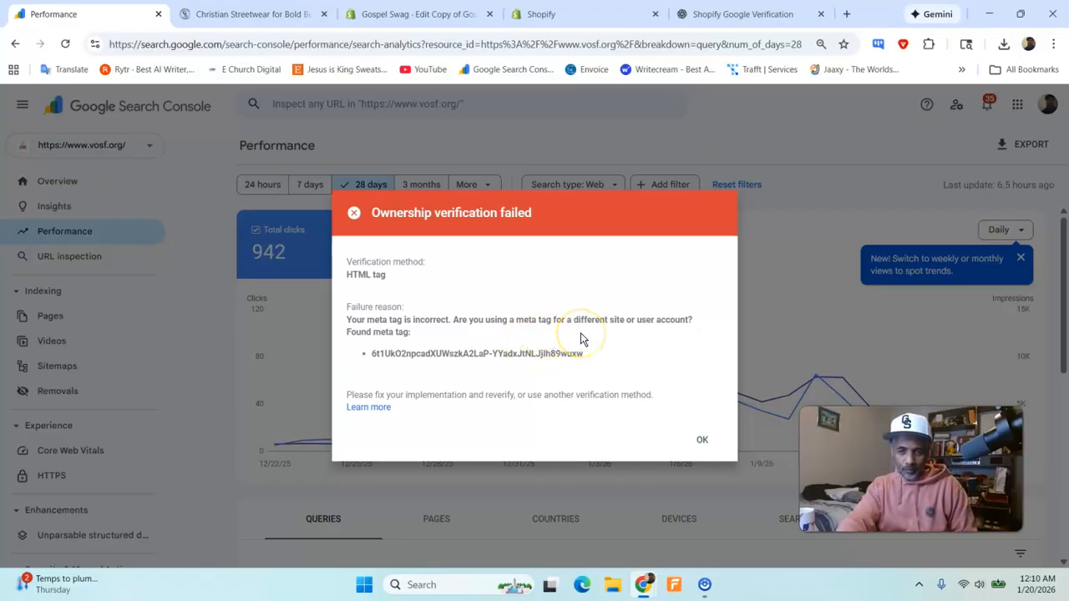
click(702, 440)
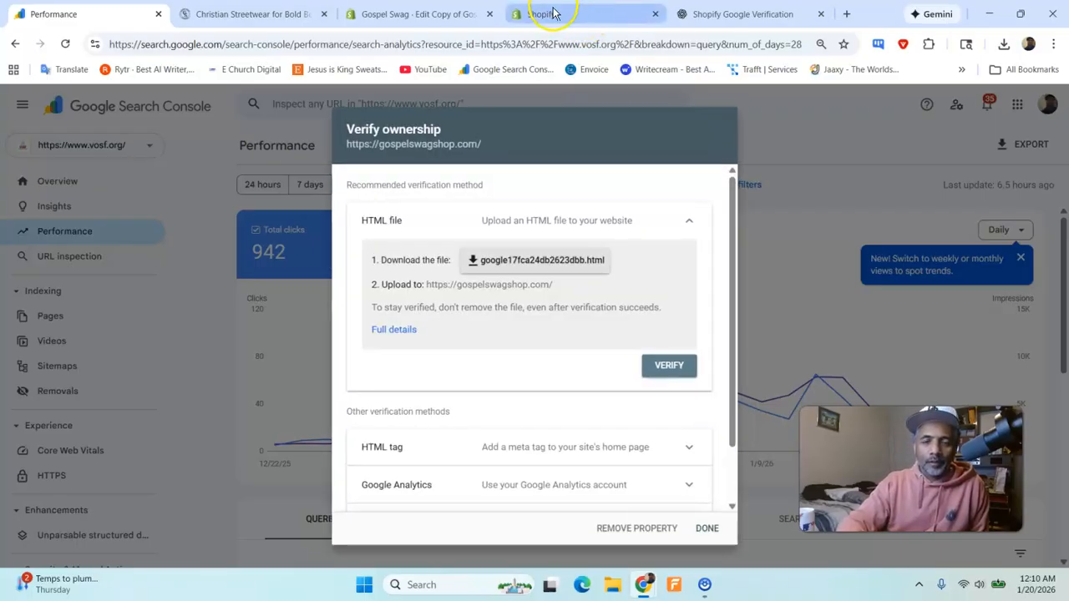
scroll(453, 375, down, 1)
click(460, 387)
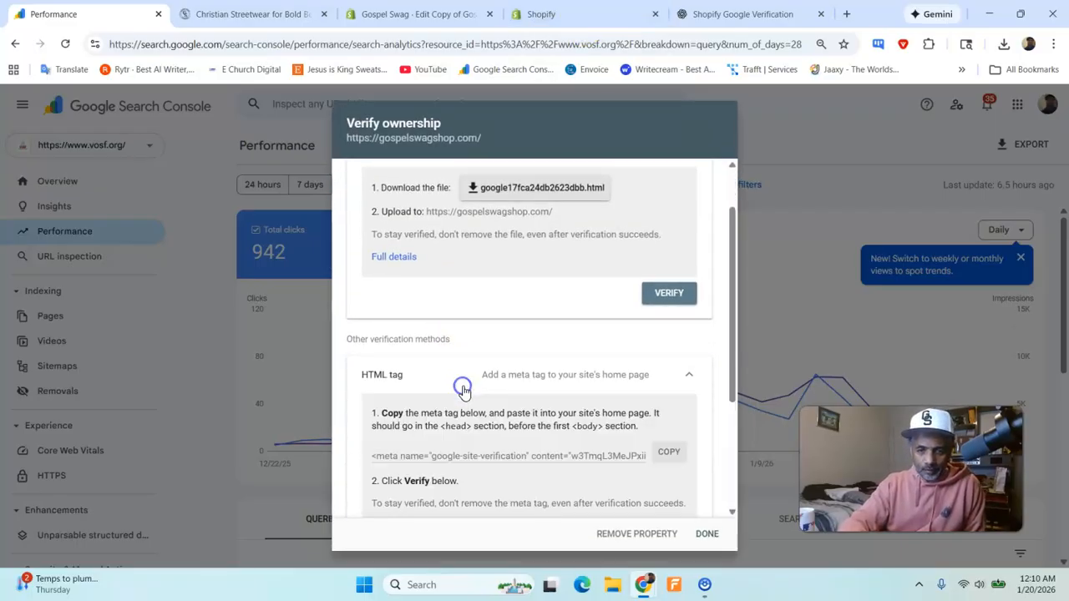
scroll(464, 387, down, 3)
click(671, 382)
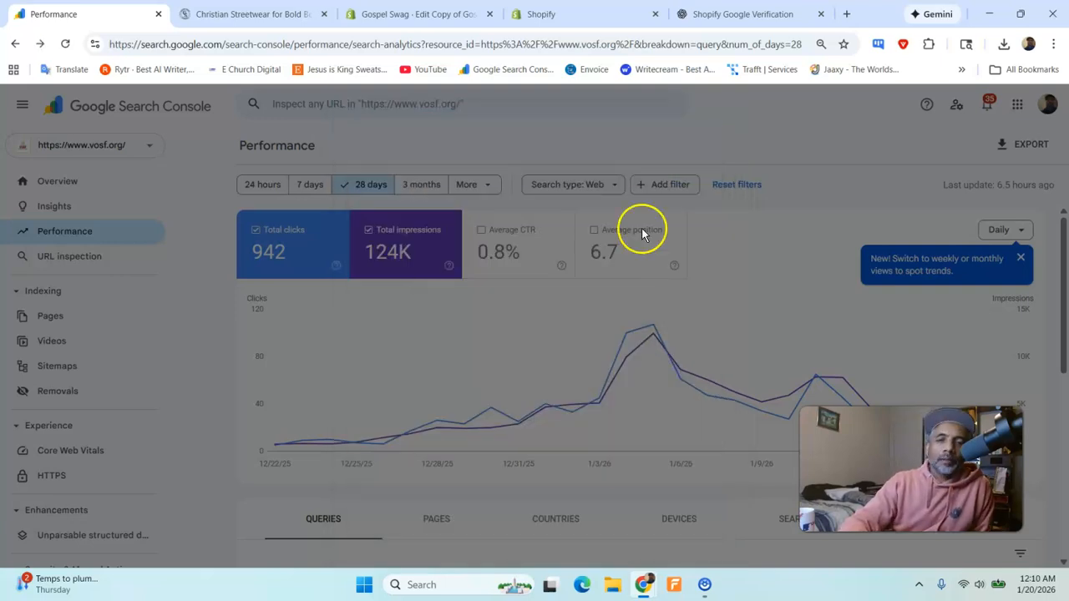
click(700, 436)
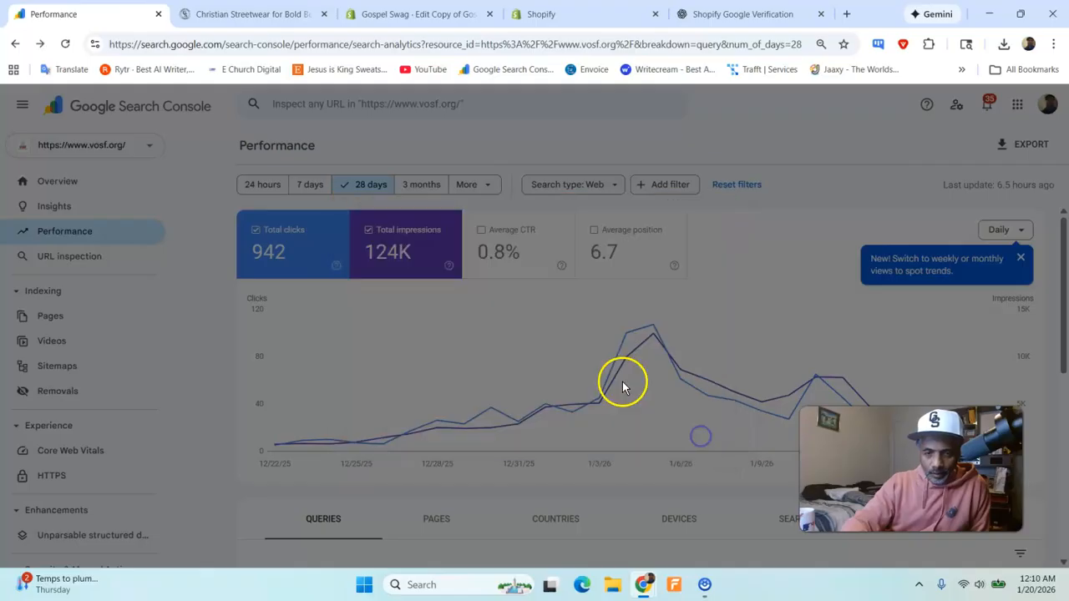
- Reopen the HTML tag method, check its full details help page, close that page and copy the verification meta tag again
scroll(552, 340, down, 1)
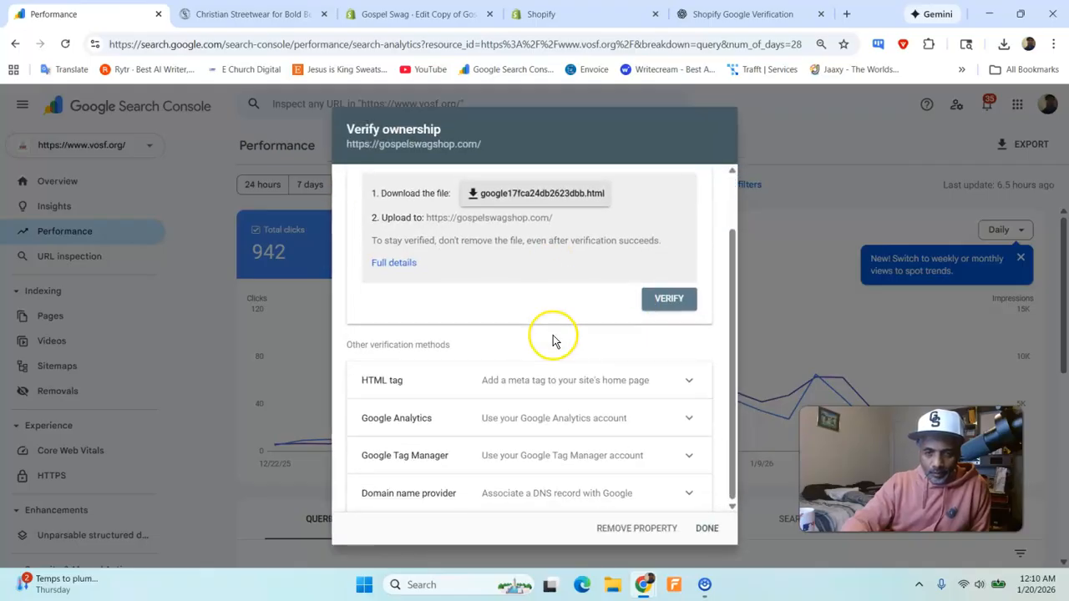
click(565, 387)
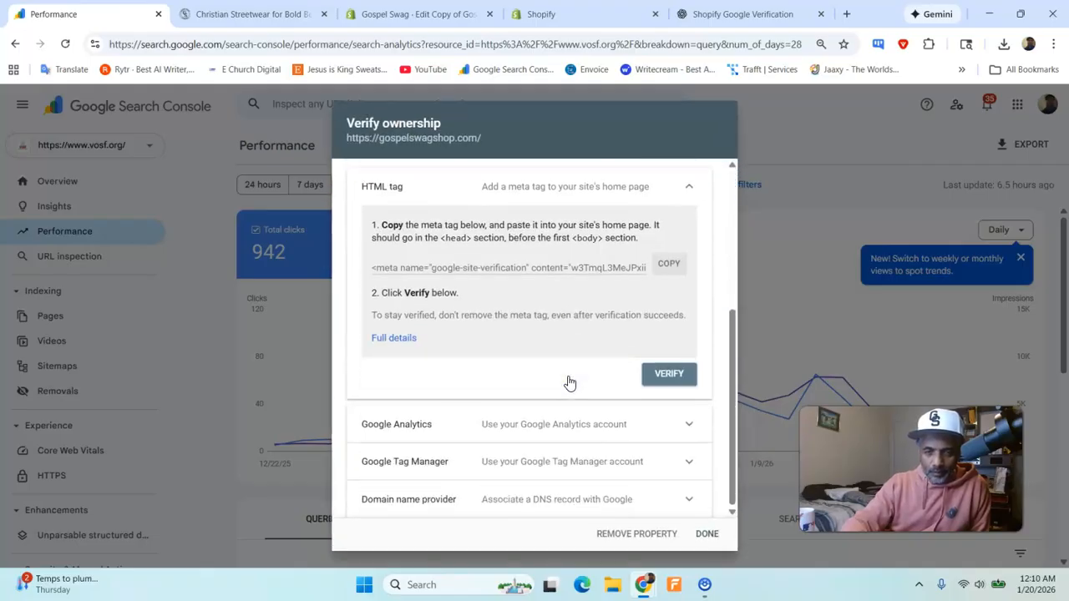
click(411, 337)
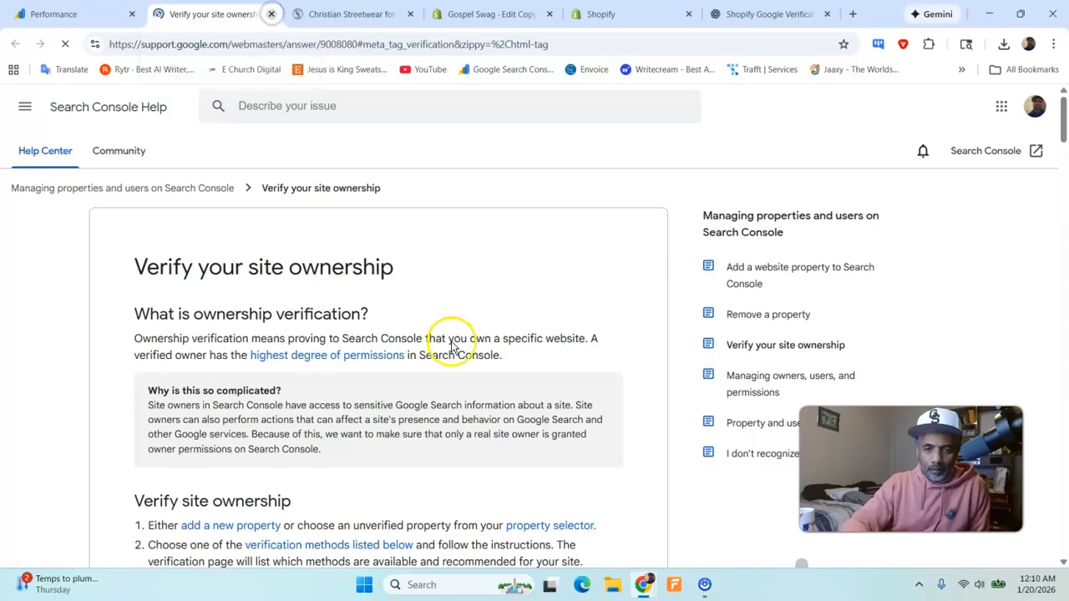
key(ctrl+w)
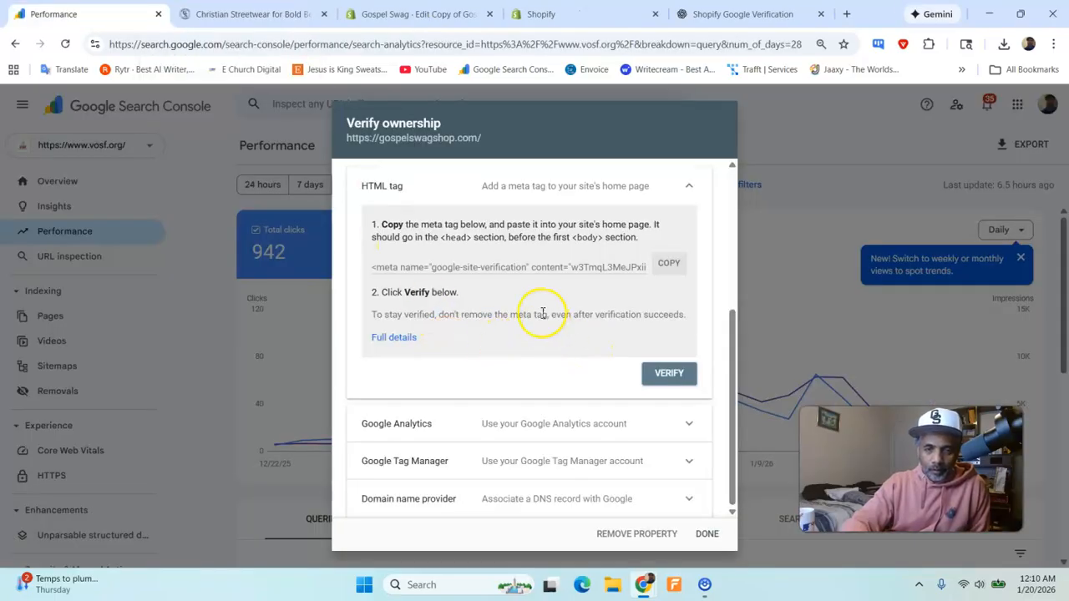
click(669, 265)
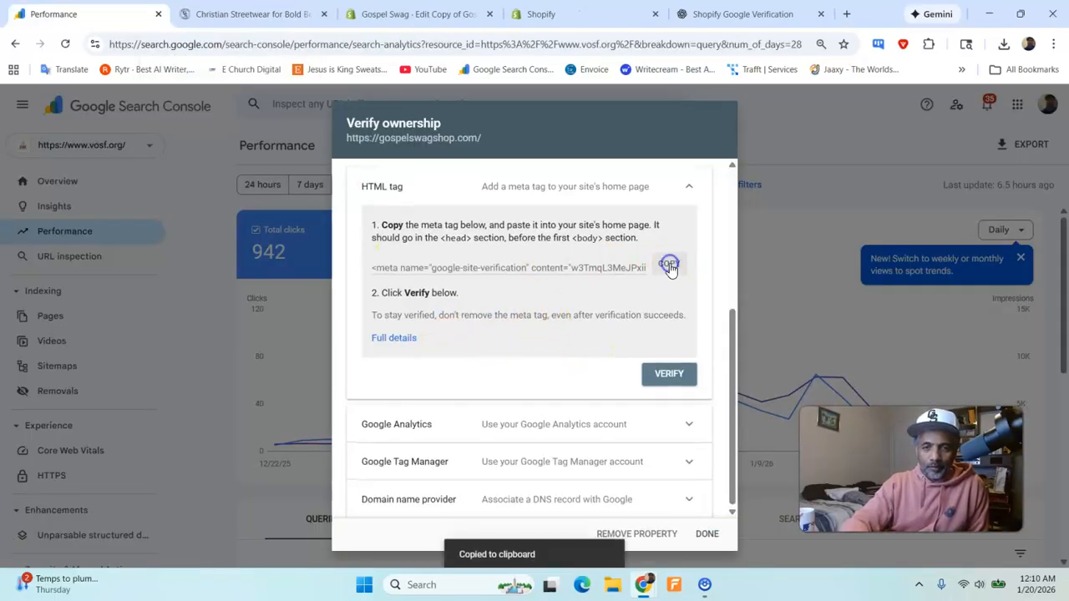
- Review ChatGPT's replacement steps and send it the dictated message "When I tried to verify the site, it didn't work."
click(712, 10)
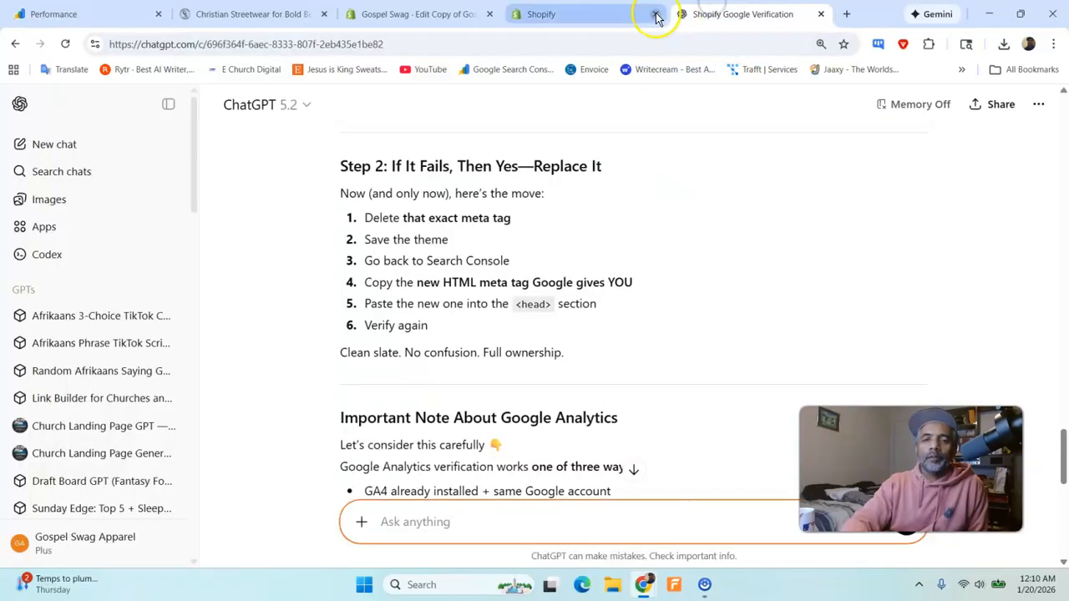
scroll(537, 334, down, 3)
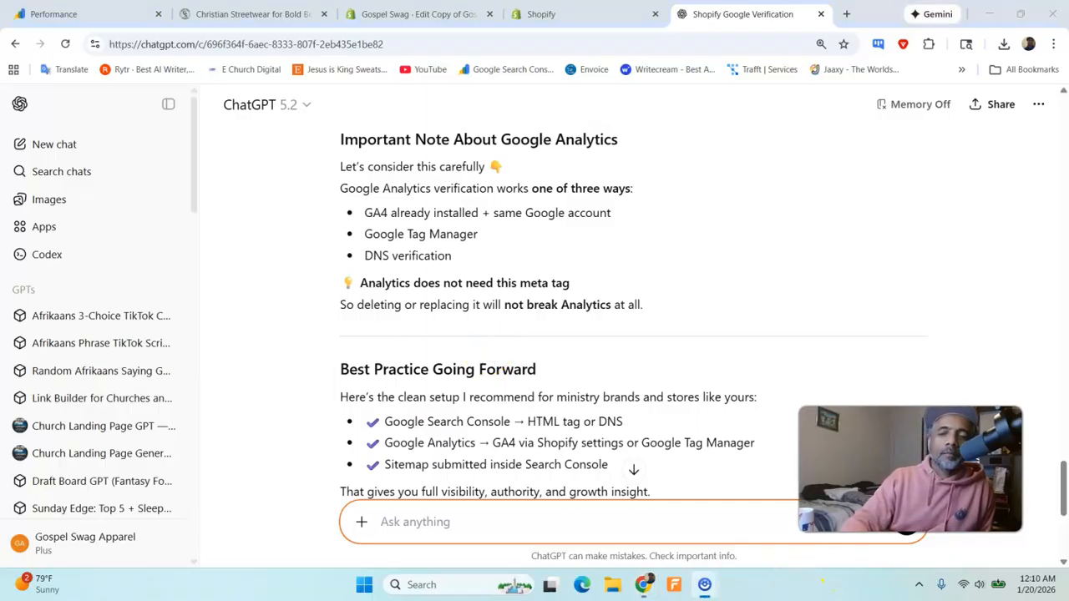
drag(873, 475, 873, 359)
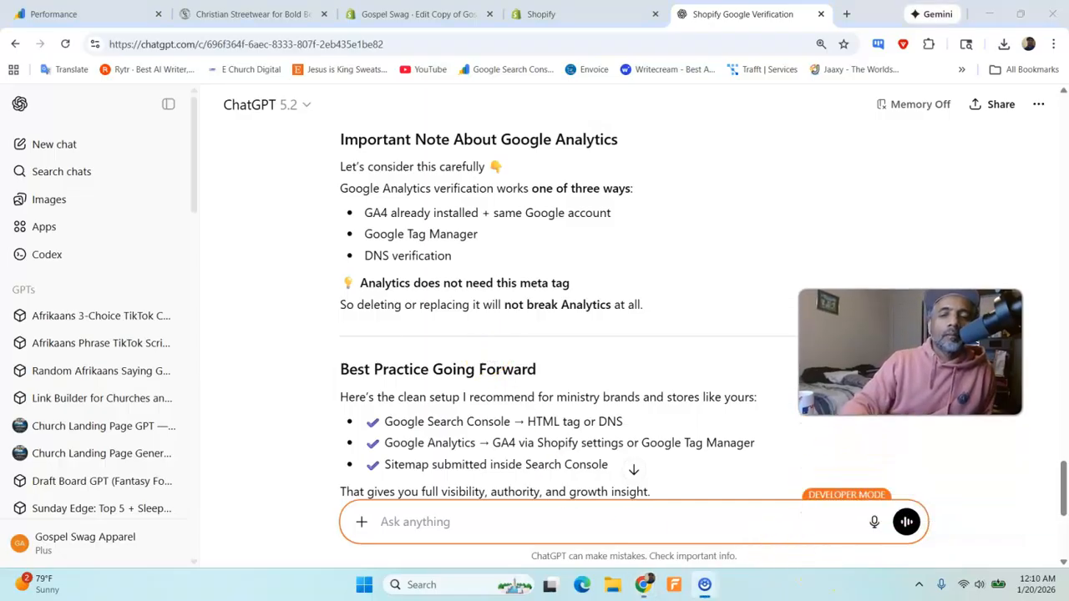
click(875, 527)
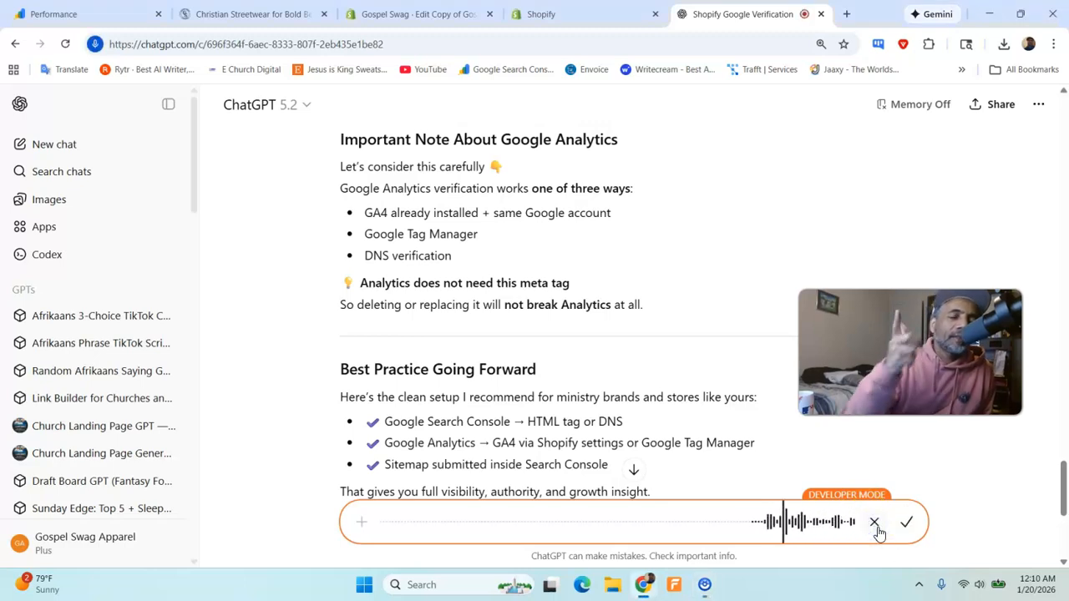
click(910, 522)
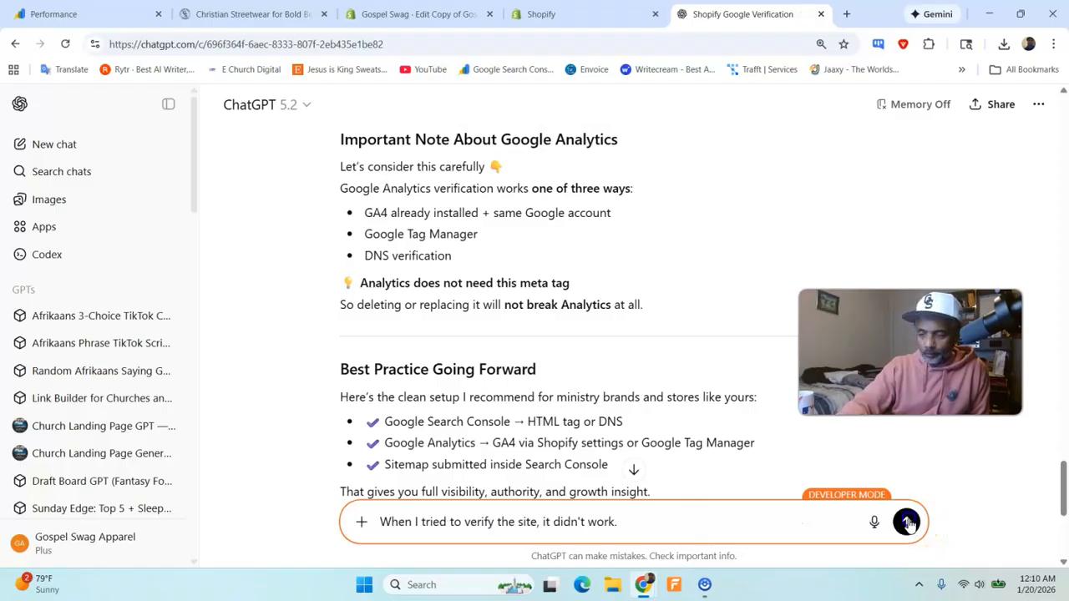
click(907, 522)
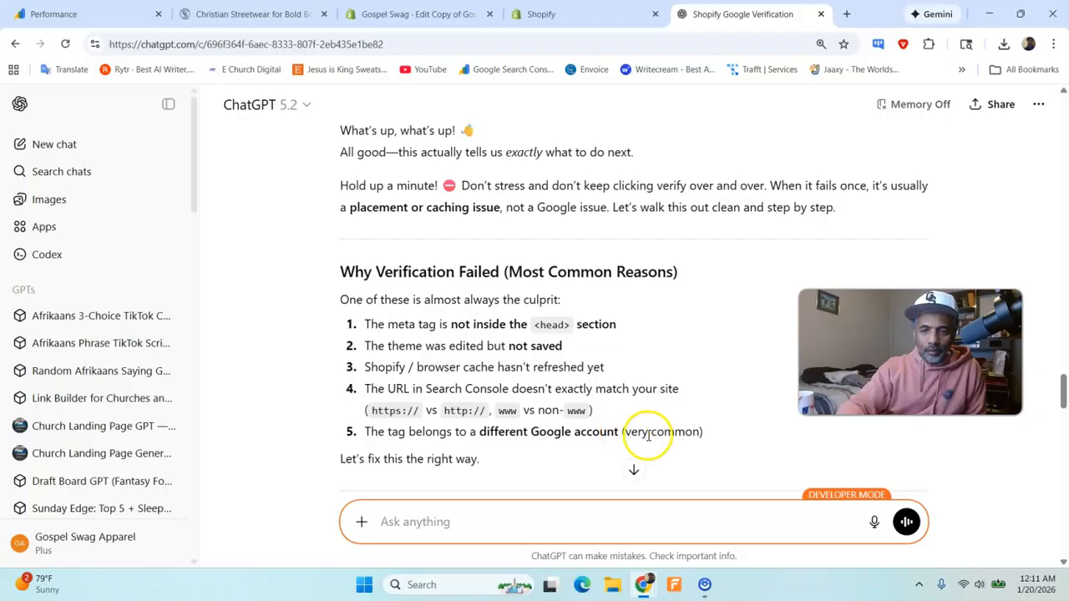
- Following Step 1 of ChatGPT's reply, delete the google-site-verification meta tag line from theme.liquid in Shopify and save the file
scroll(607, 410, down, 3)
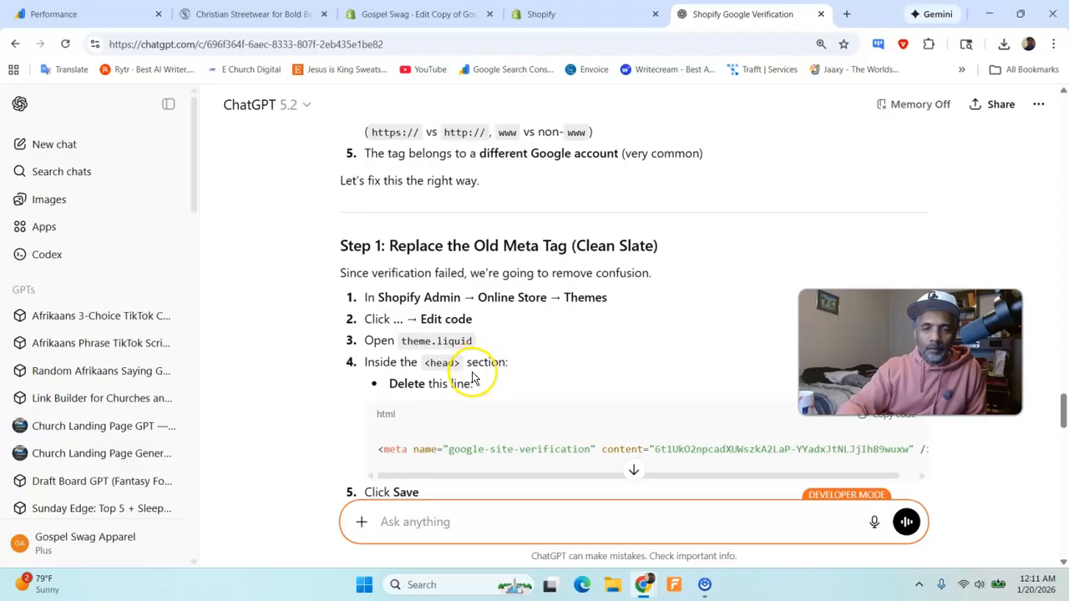
scroll(482, 386, down, 1)
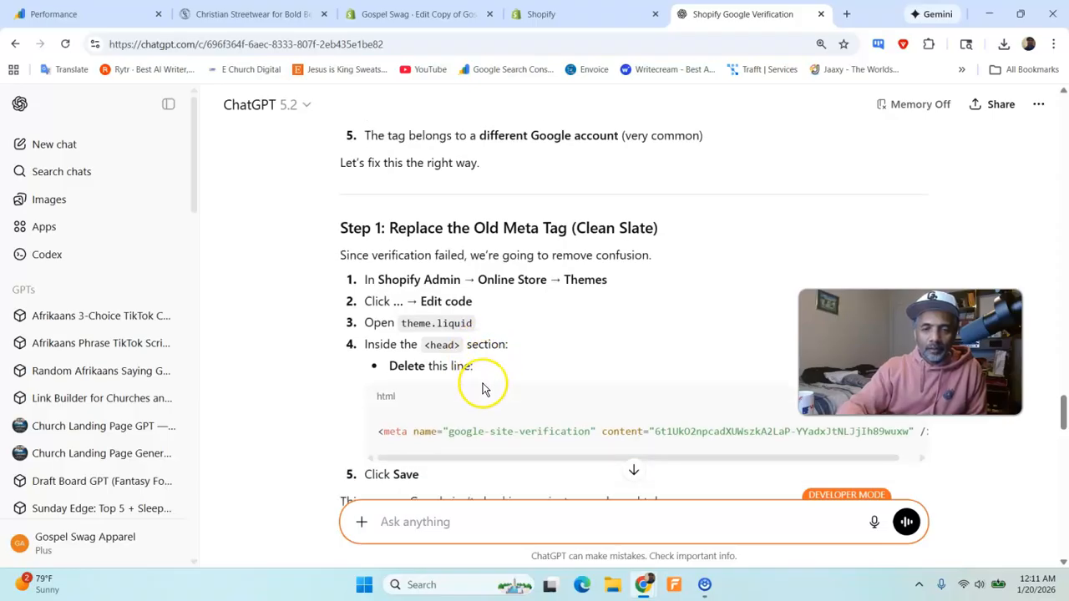
scroll(482, 387, down, 3)
click(543, 14)
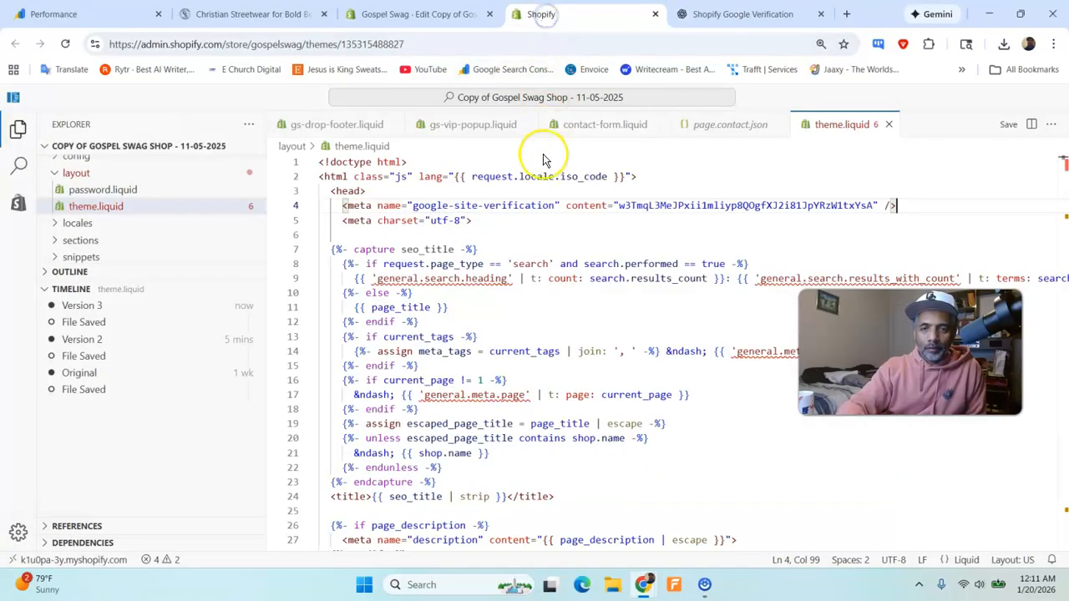
triple_click(536, 208)
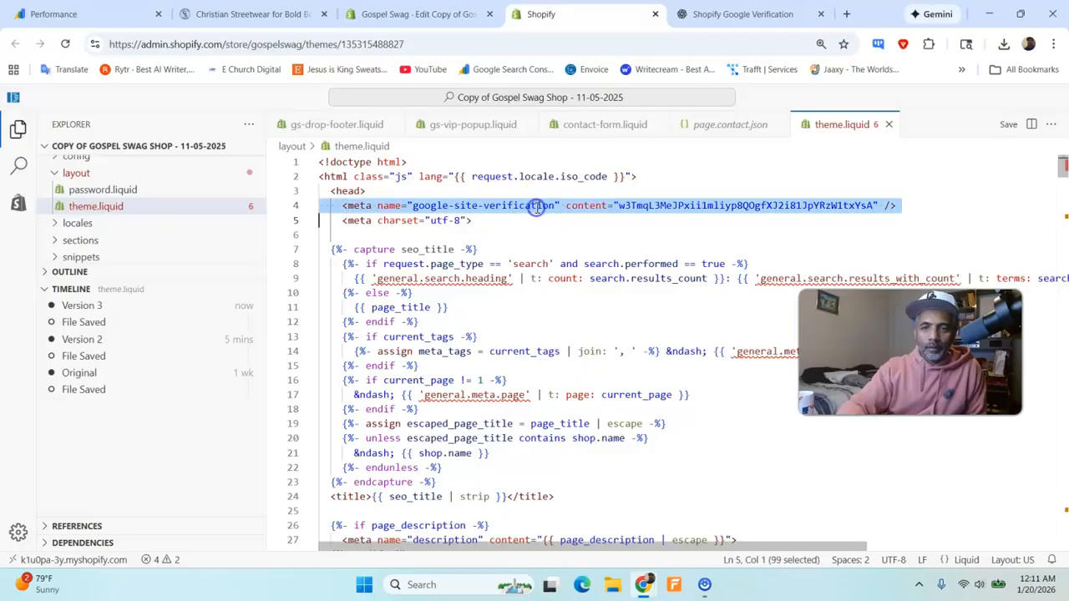
key(BackSpace)
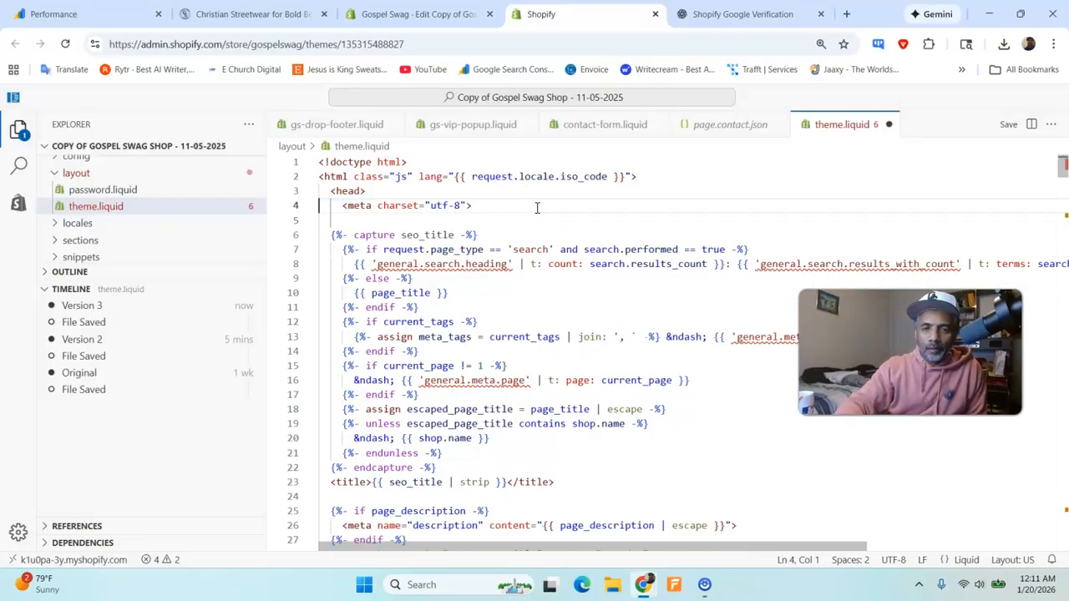
click(1010, 125)
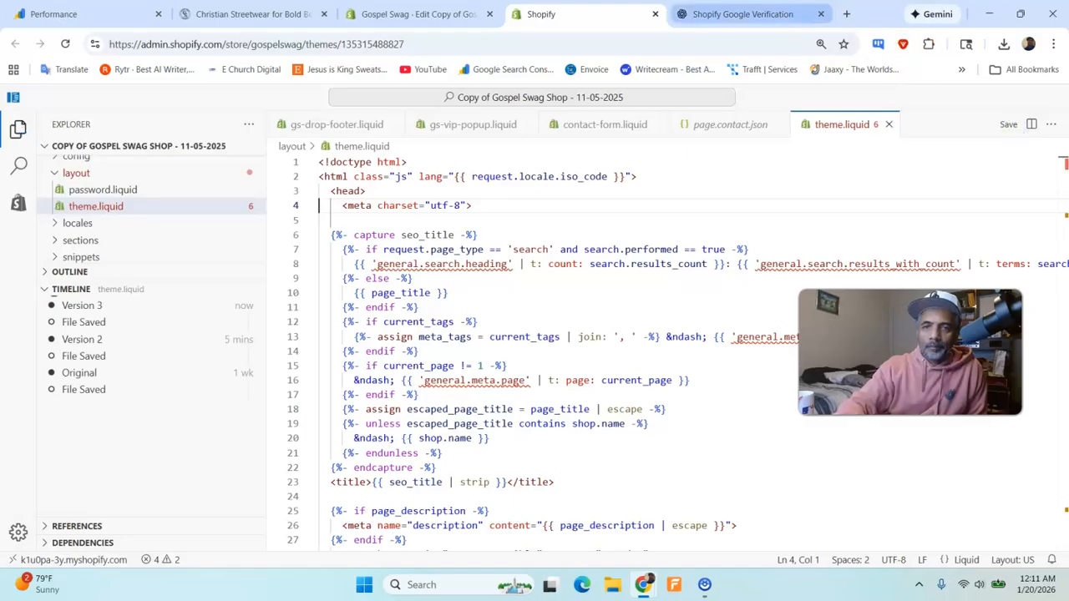
click(739, 14)
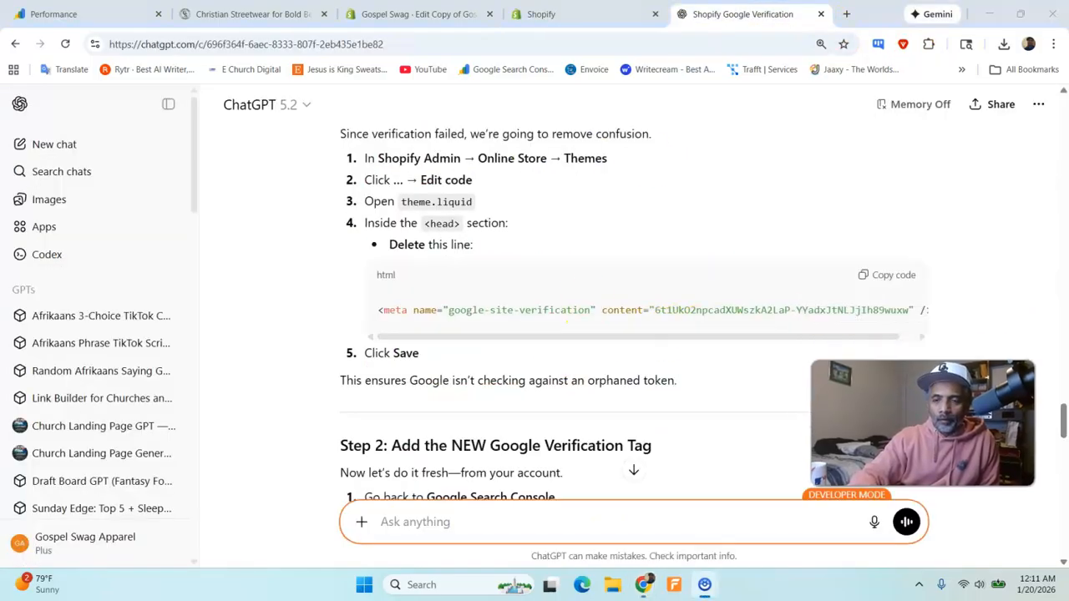
scroll(400, 371, down, 2)
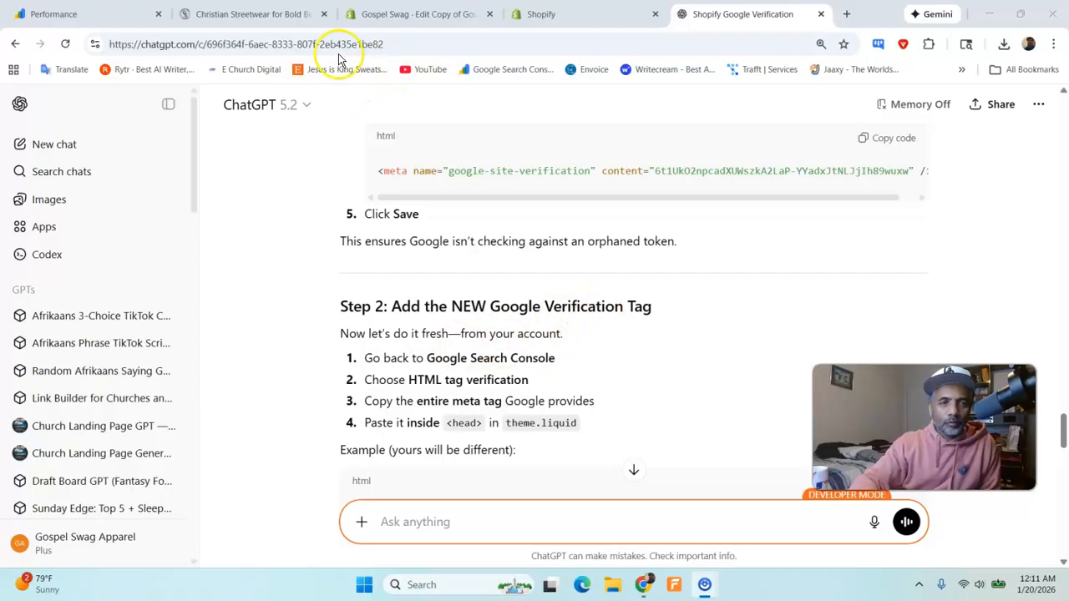
click(100, 15)
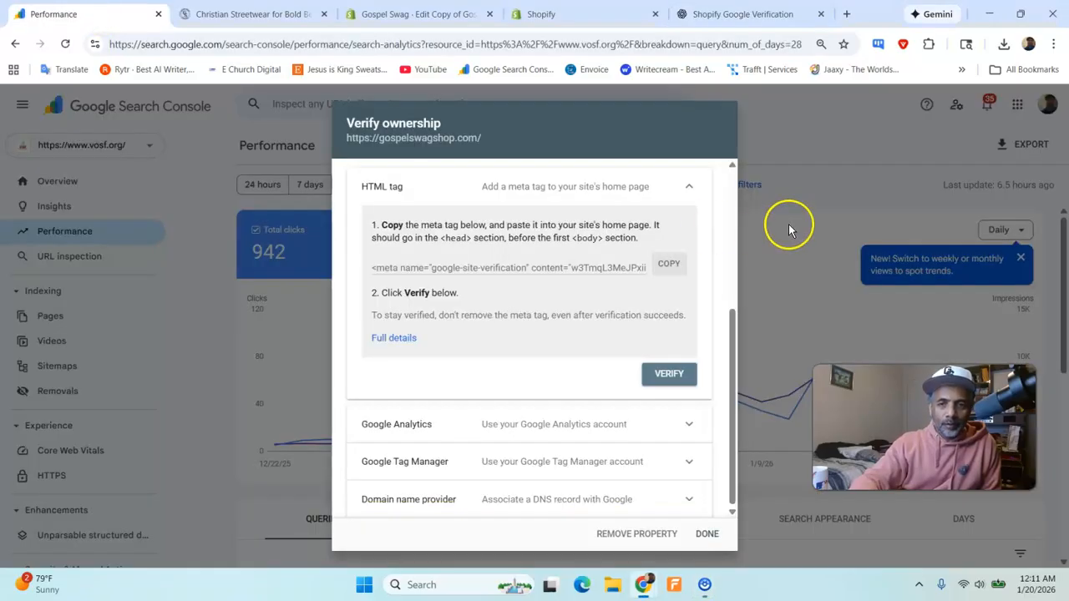
click(666, 534)
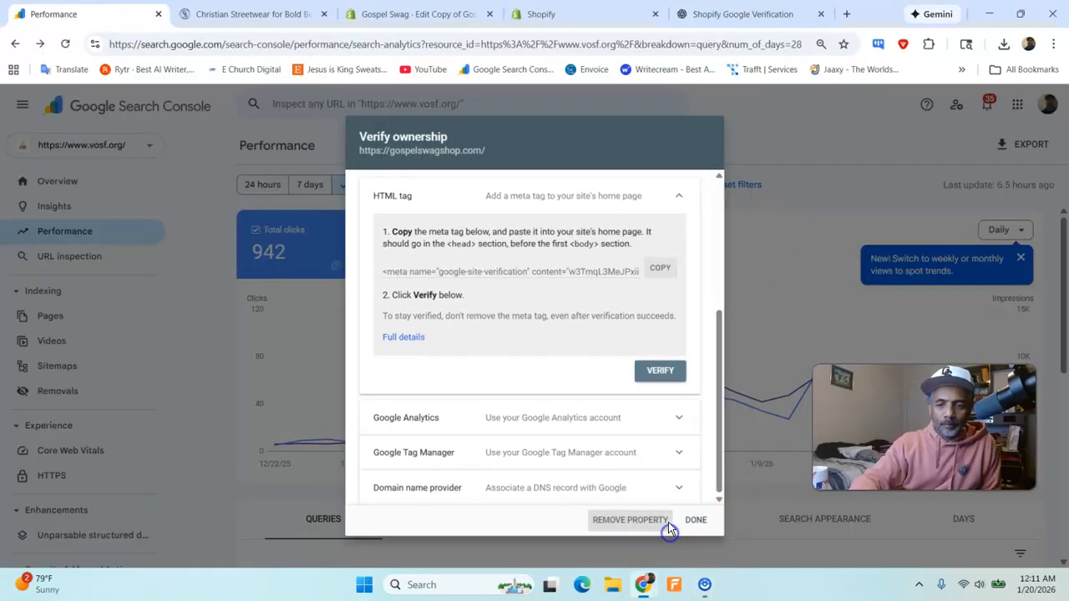
click(697, 364)
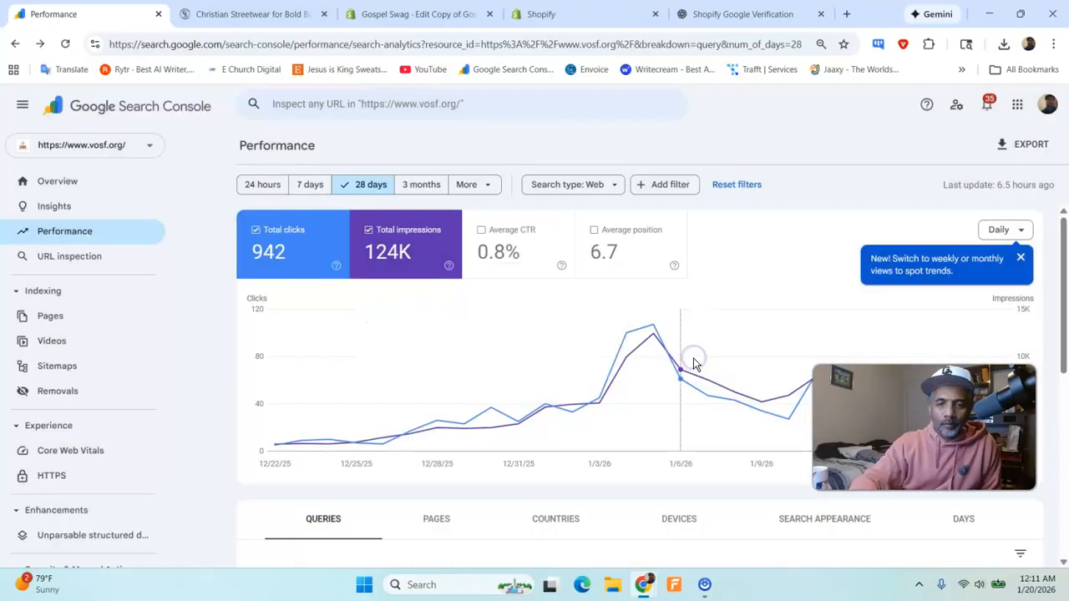
click(693, 17)
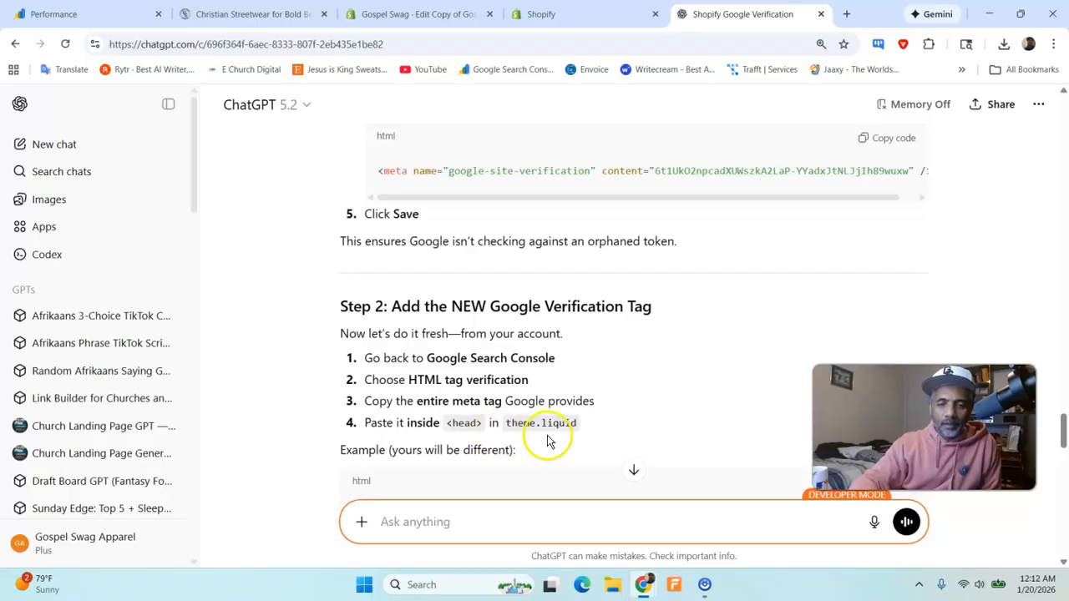
scroll(551, 422, down, 1)
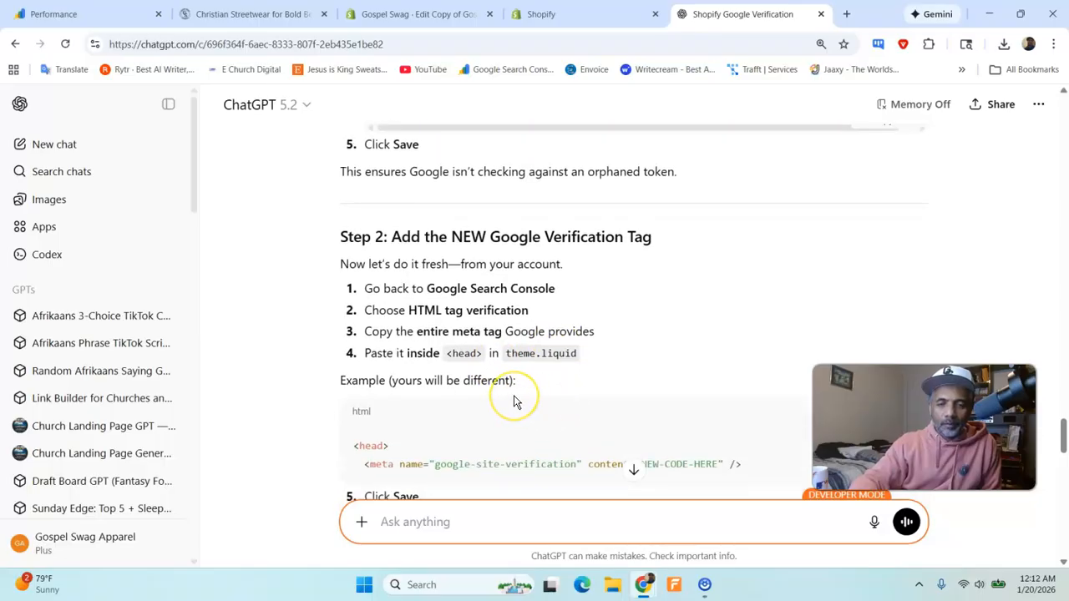
scroll(514, 399, down, 1)
scroll(515, 399, down, 1)
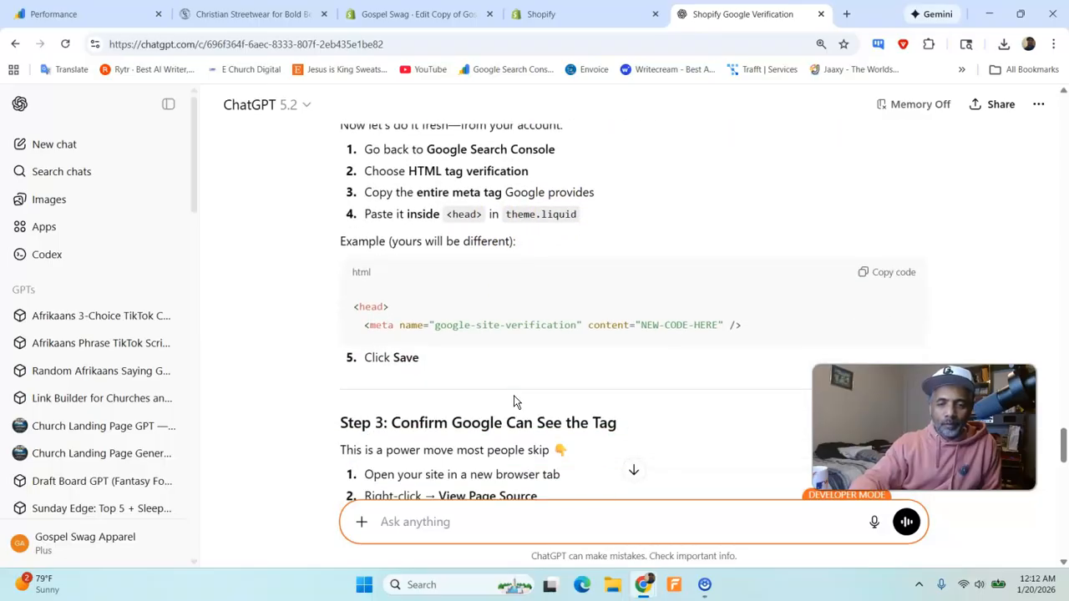
scroll(513, 395, up, 3)
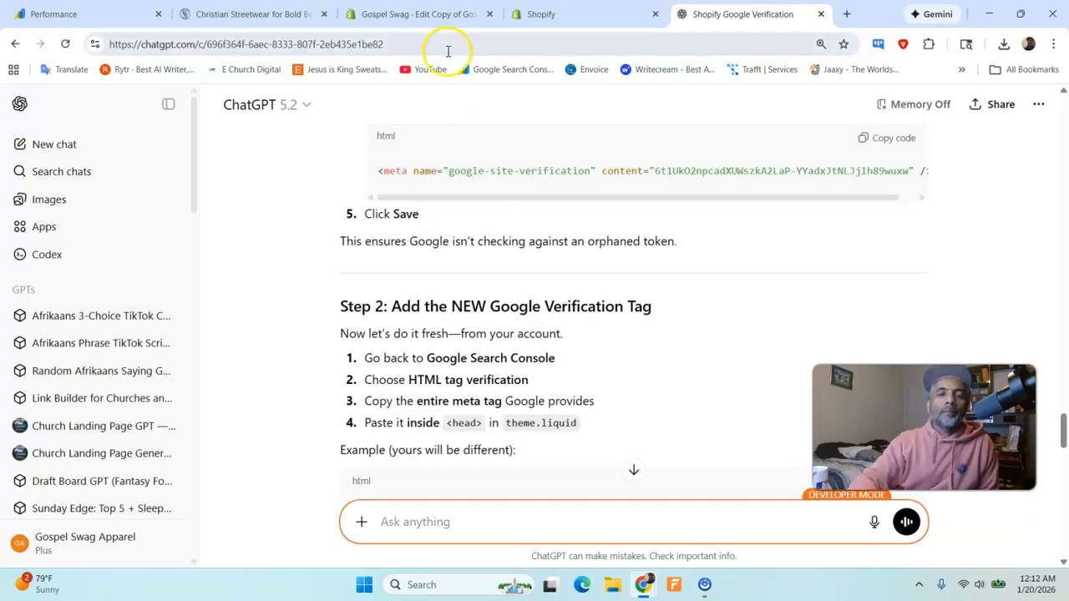
click(100, 14)
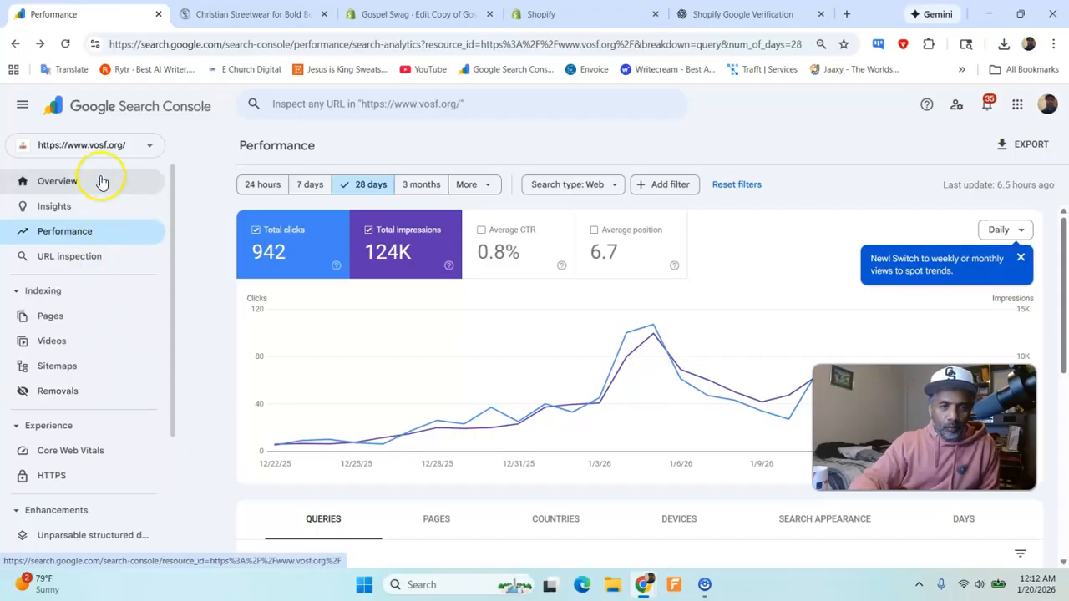
click(106, 148)
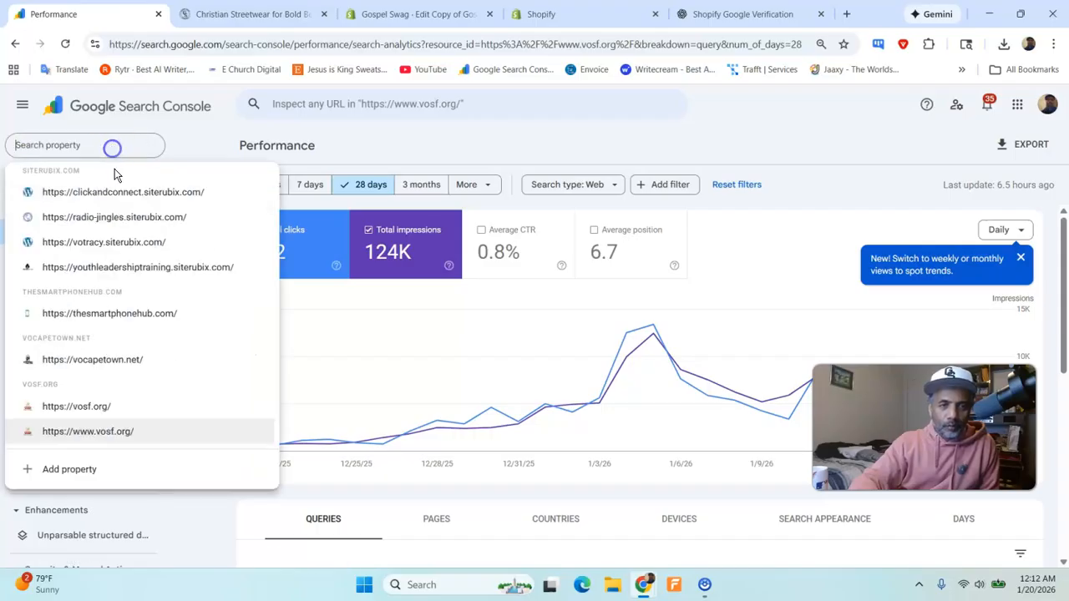
click(101, 478)
click(640, 297)
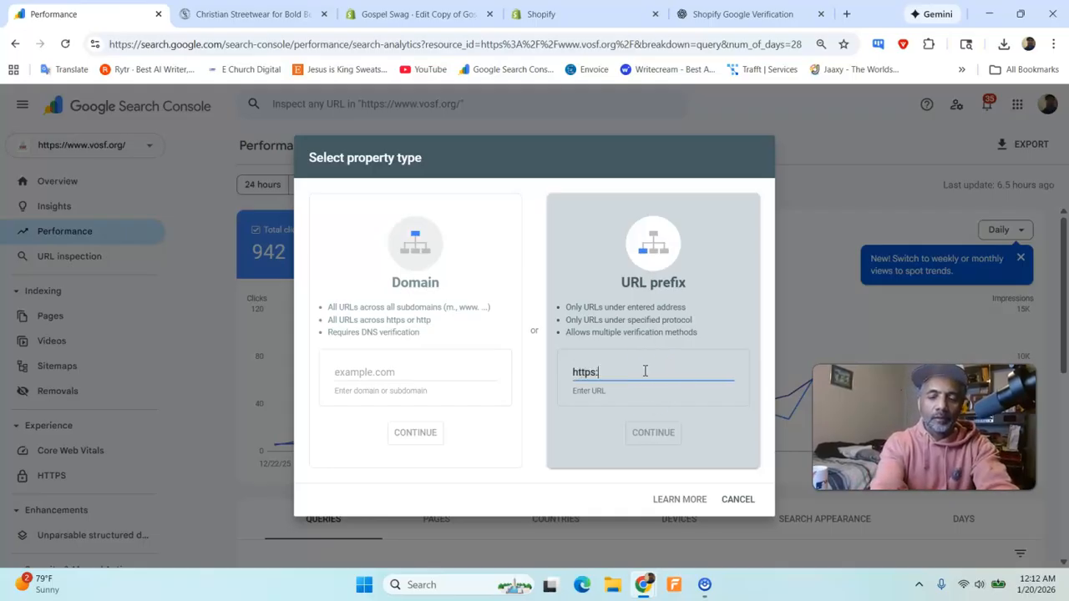
text(https://gospelswagshop.com)
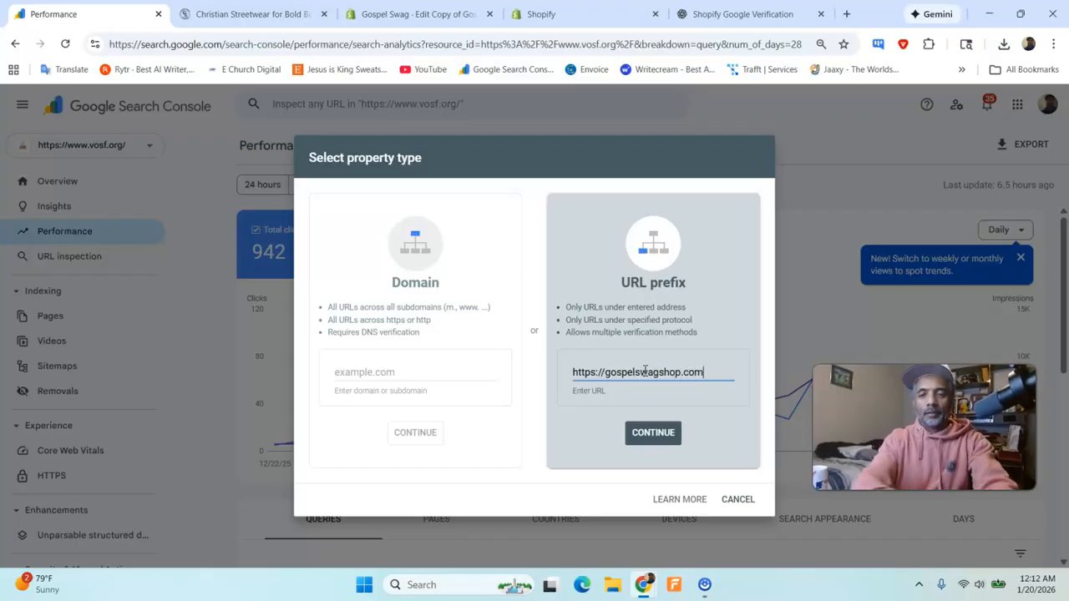
click(639, 438)
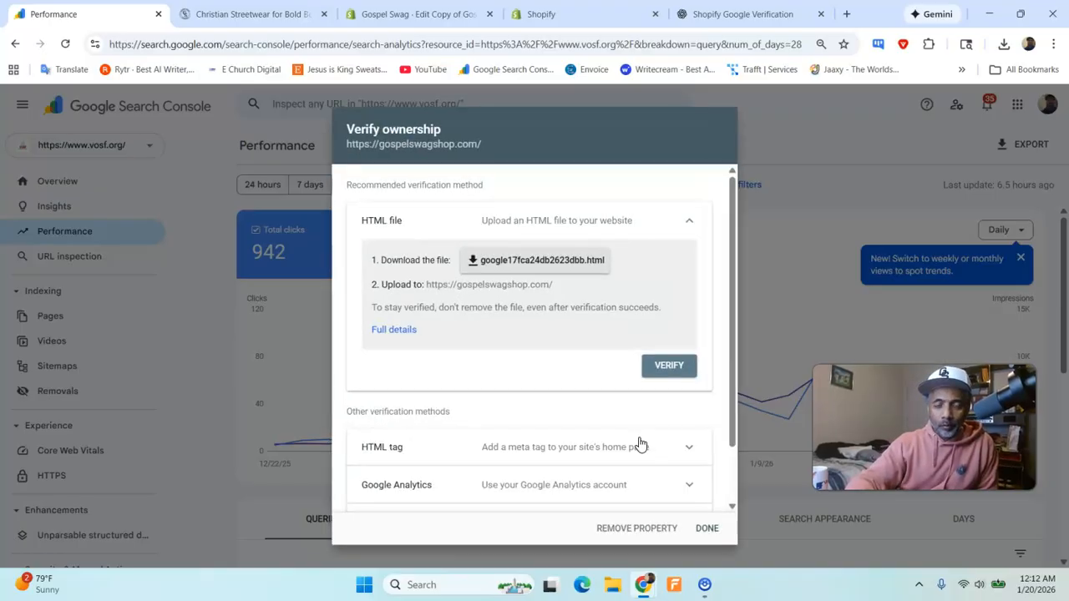
scroll(618, 385, down, 1)
click(556, 387)
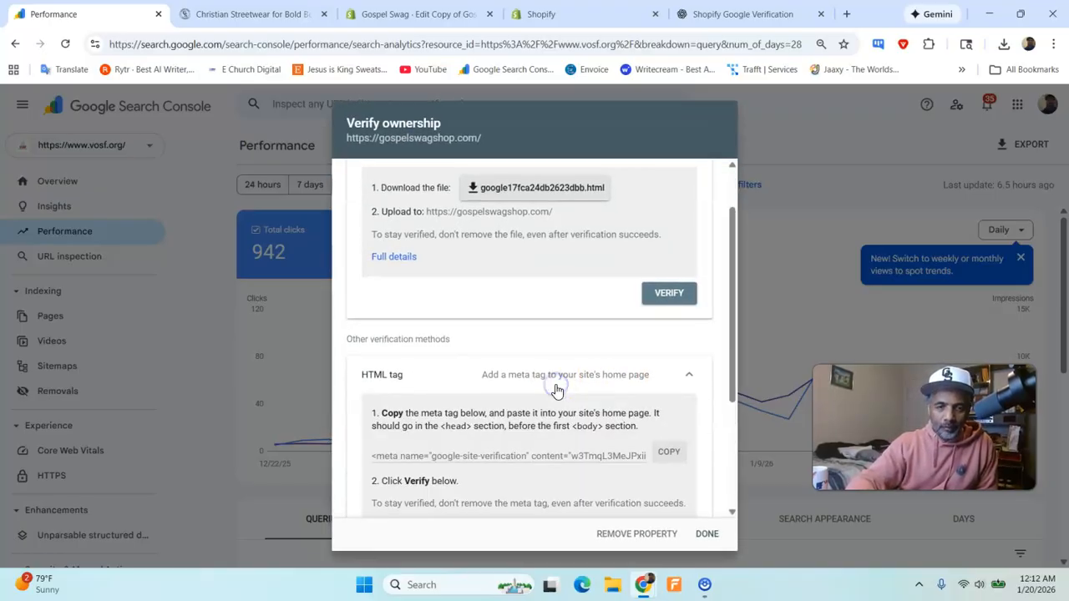
scroll(556, 389, down, 2)
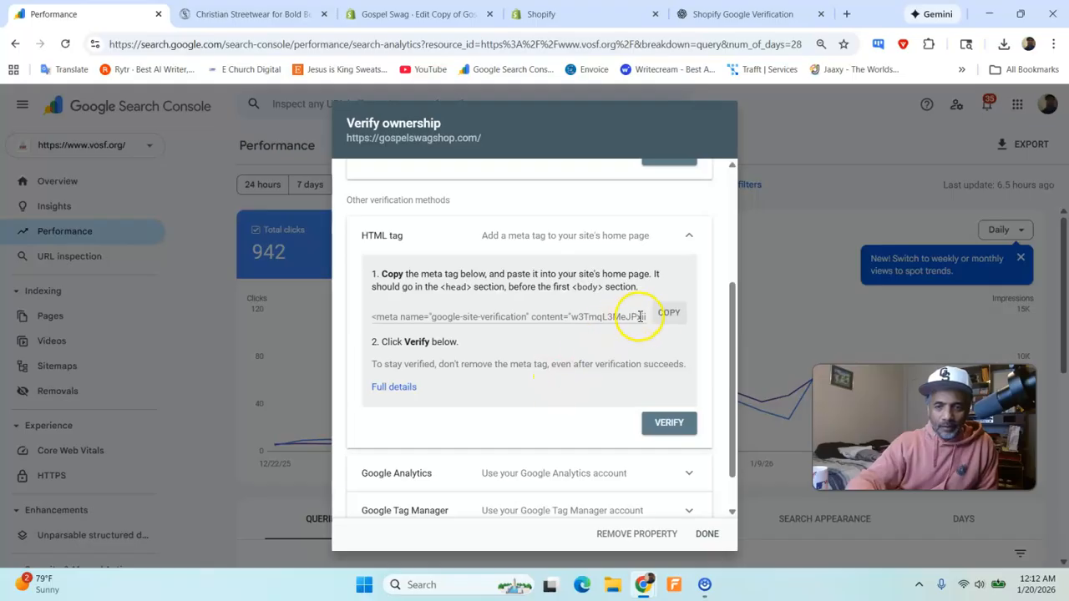
click(668, 317)
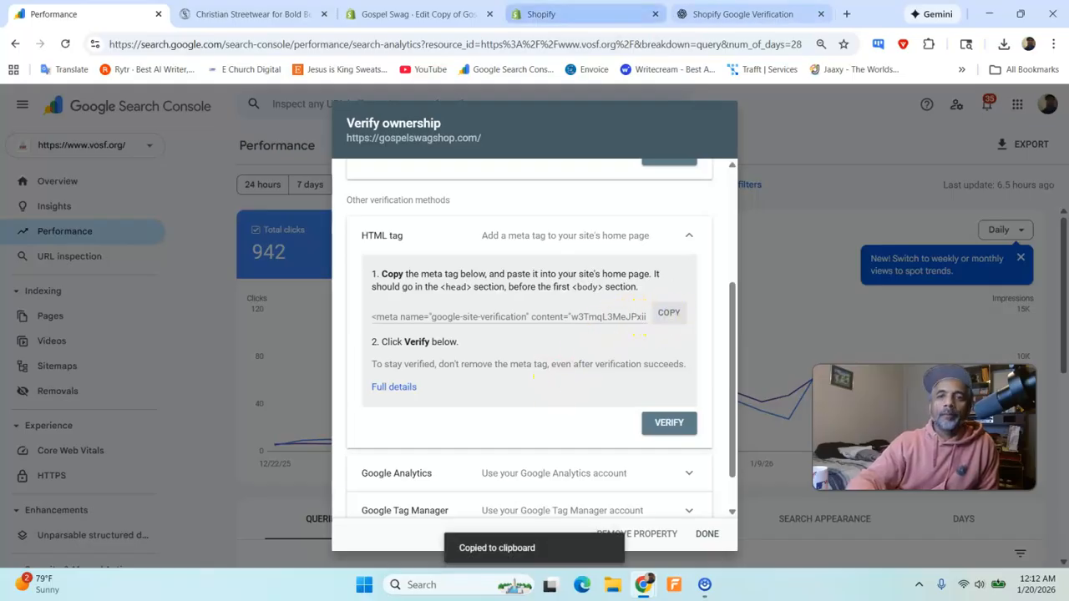
- Insert the copied google-site-verification meta tag on a new line directly below <head> in Shopify's theme.liquid
drag(720, 14, 244, 32)
scroll(454, 322, down, 2)
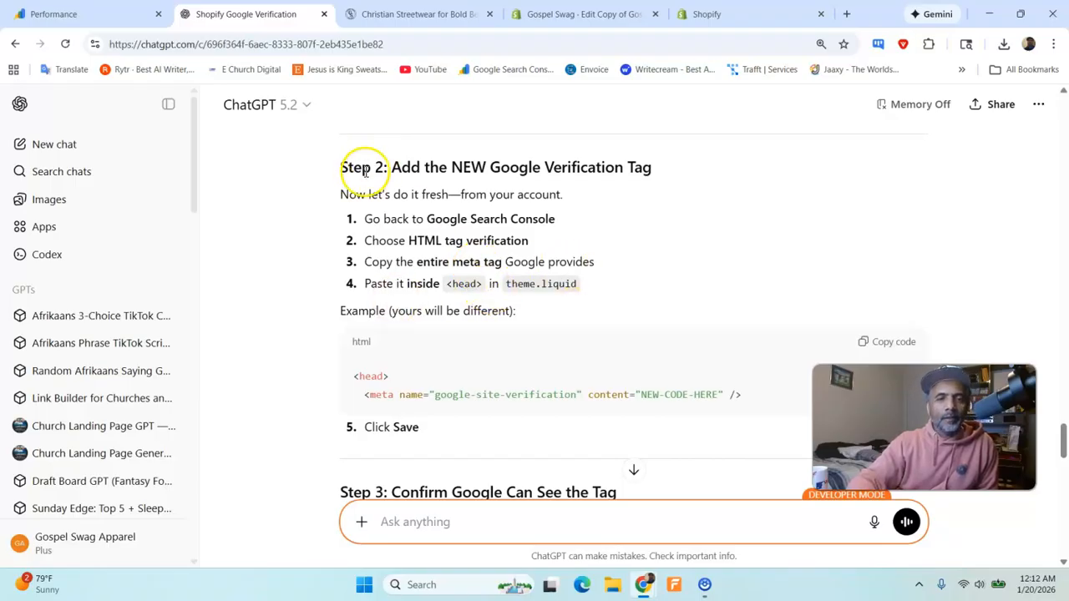
drag(710, 14, 447, 24)
click(402, 191)
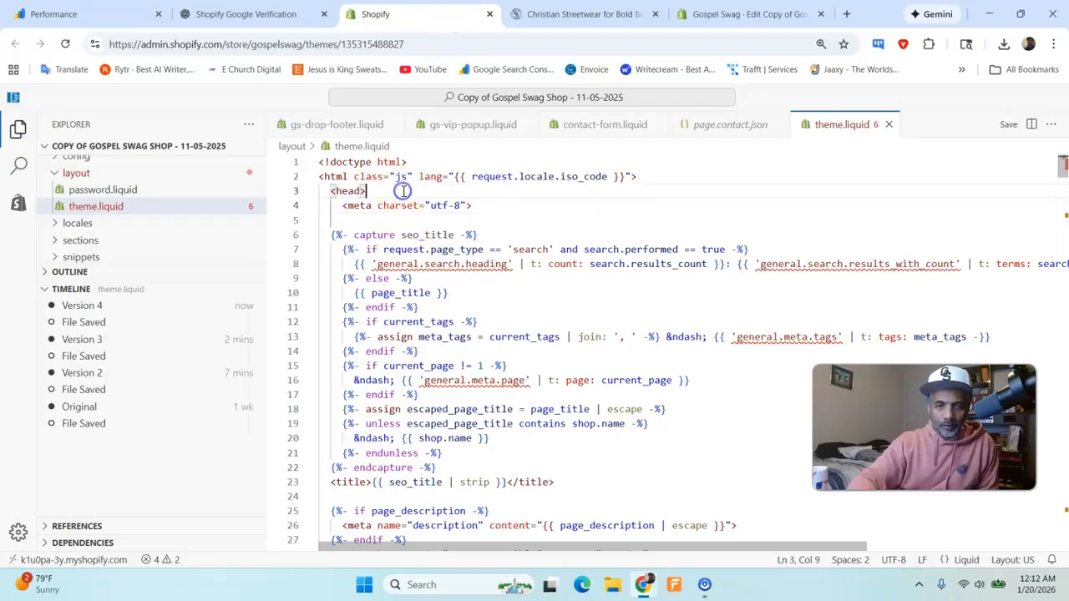
key(Return)
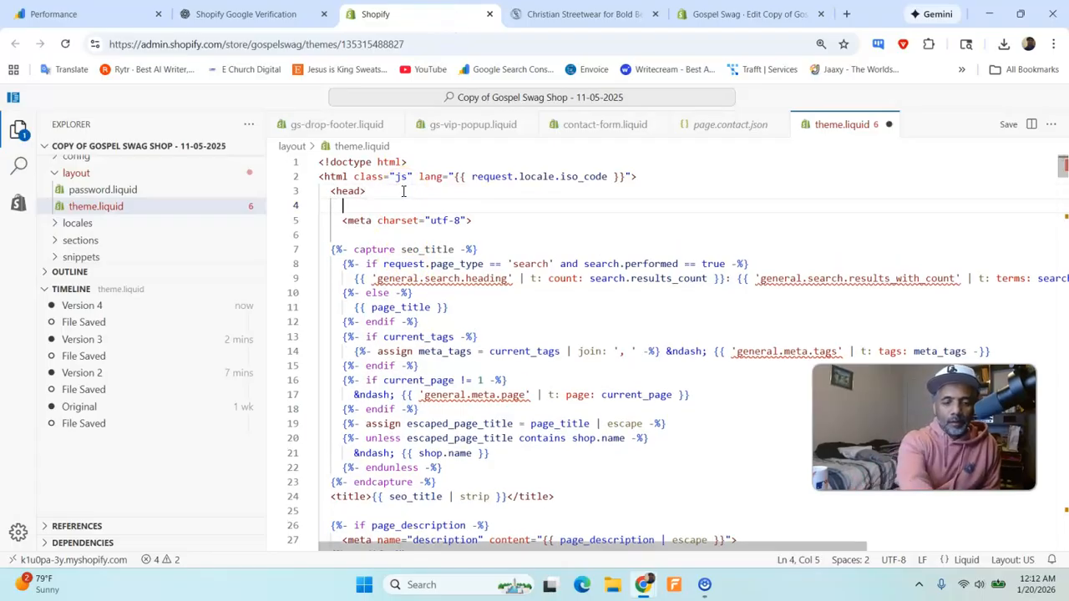
key(ctrl+v)
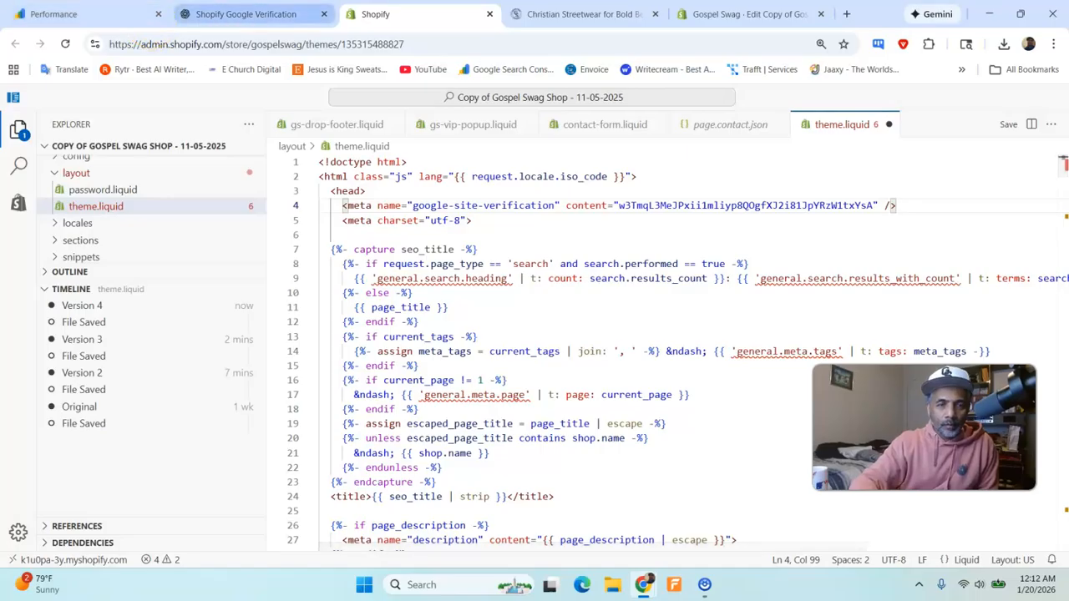
- Check the end of ChatGPT's Step 2, and save theme.liquid in the Shopify code editor
click(238, 14)
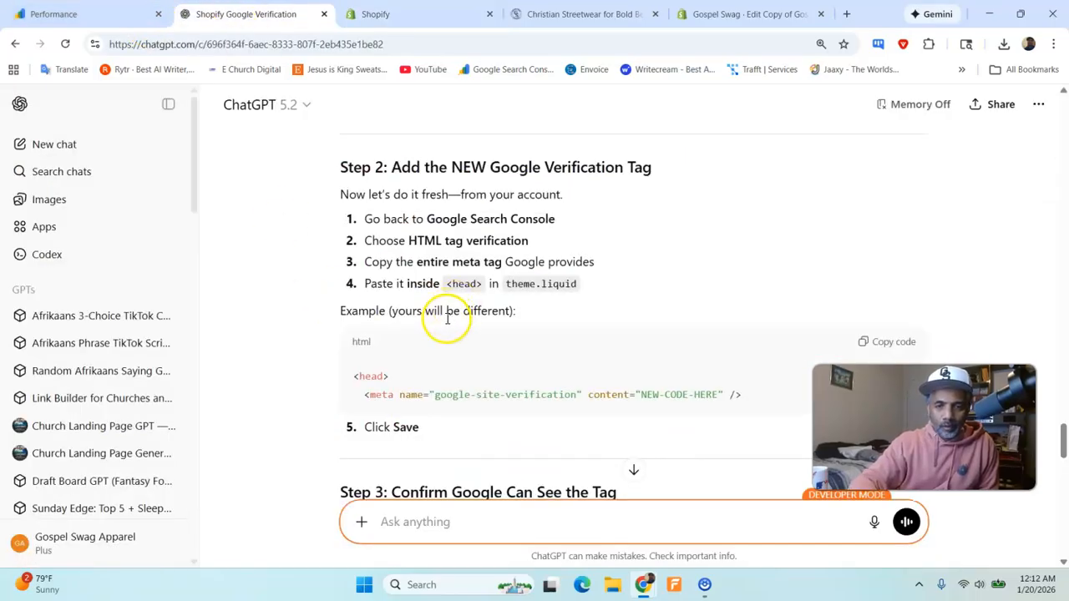
scroll(447, 317, down, 2)
click(710, 15)
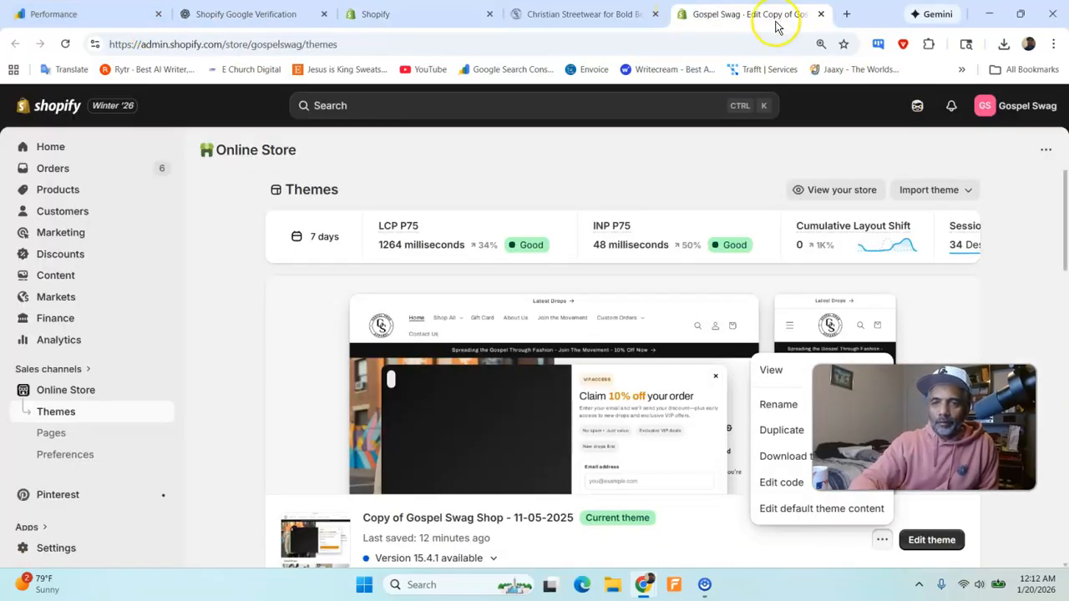
click(620, 12)
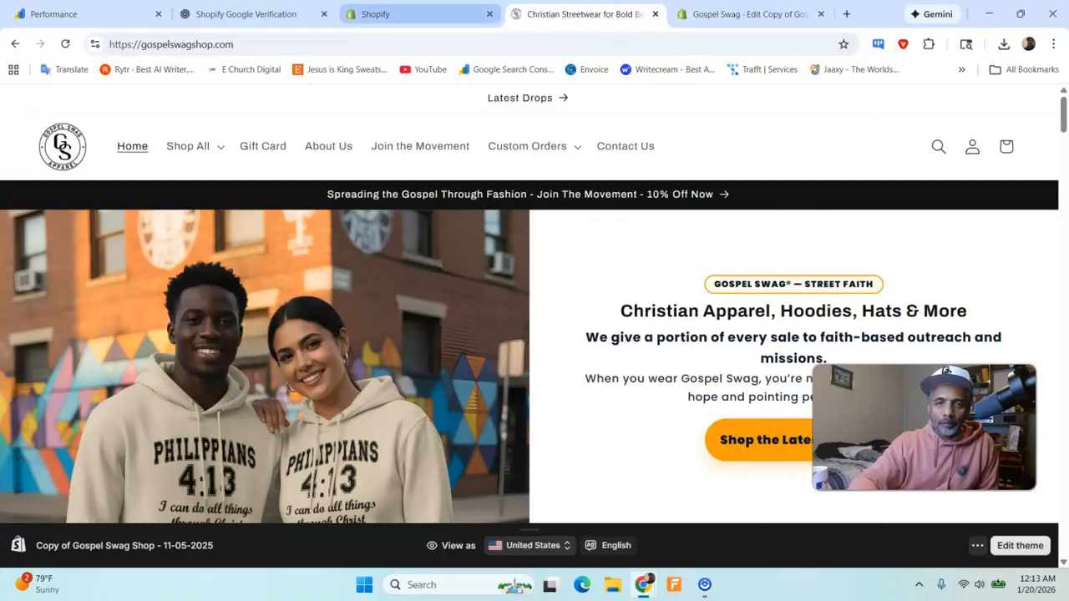
click(375, 14)
click(1010, 124)
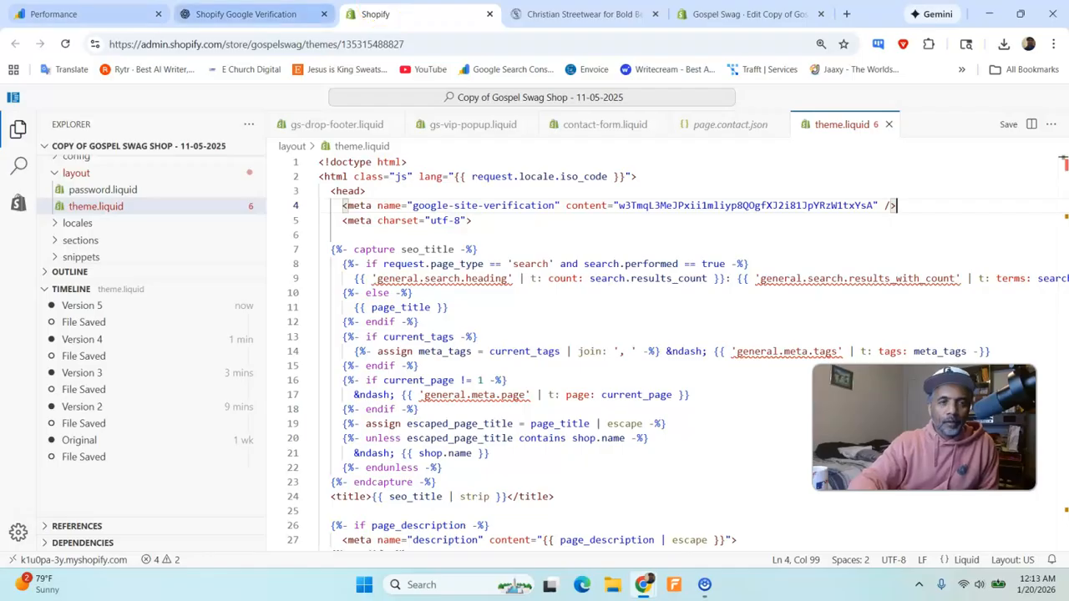
- Read ChatGPT's Step 3 on confirming the tag, and open gospelswagshop.com in a new browser tab
click(75, 14)
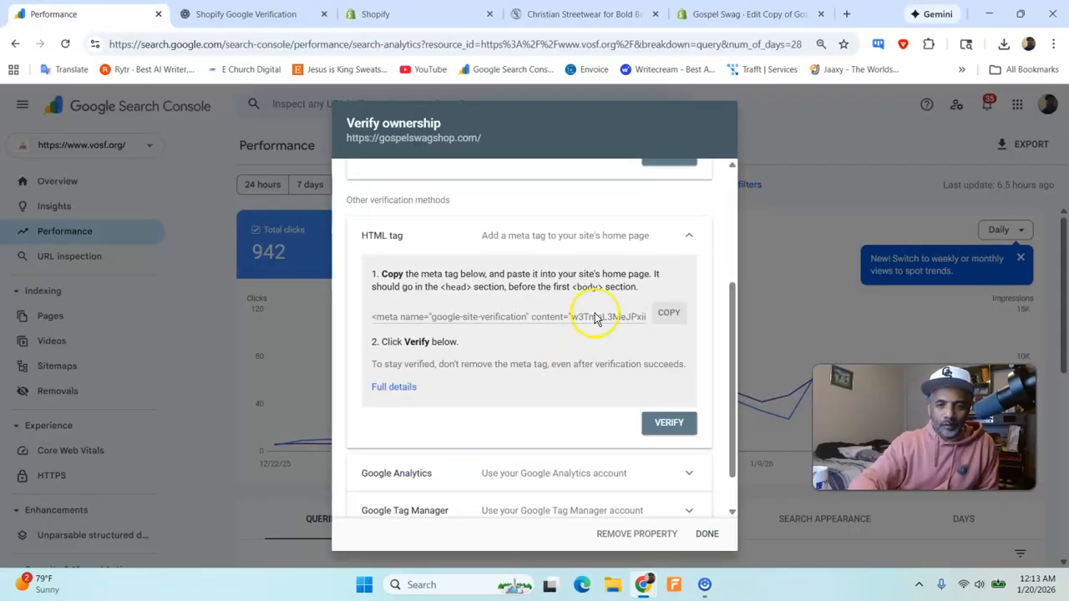
click(275, 14)
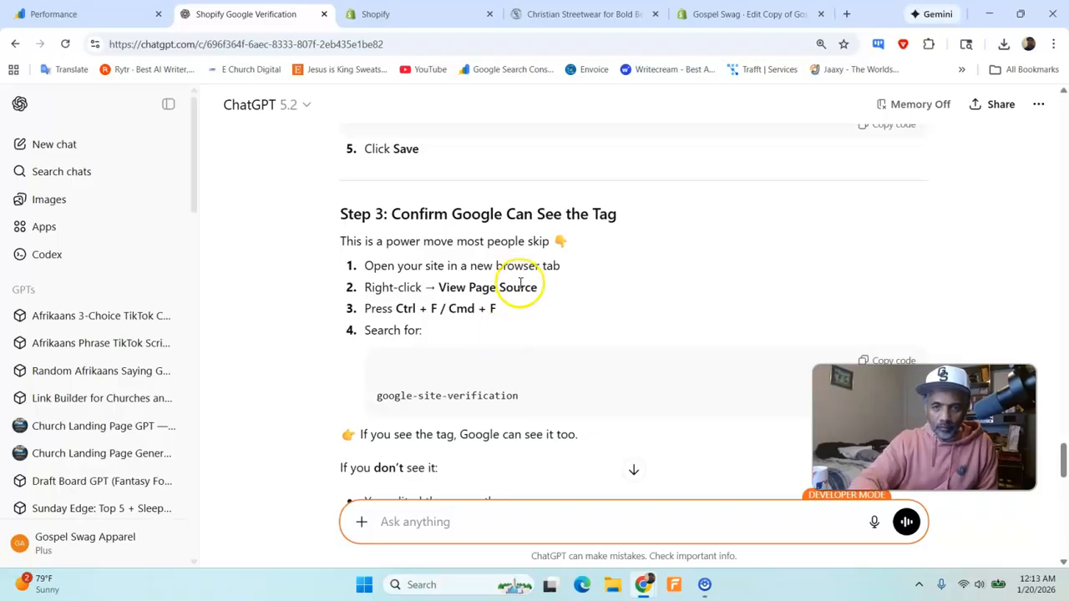
click(846, 14)
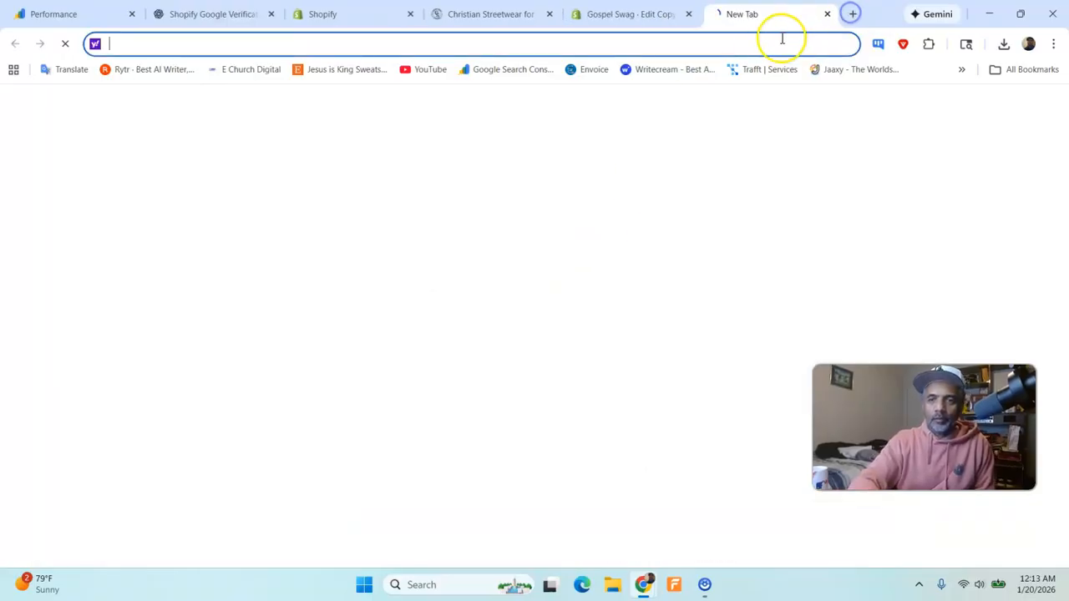
click(768, 43)
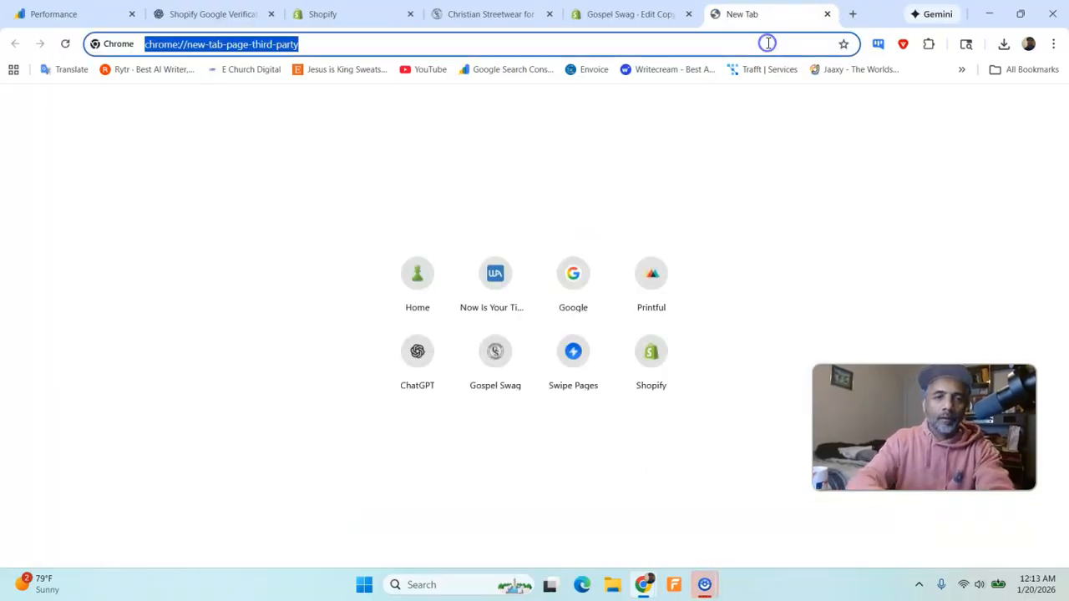
text(gosp)
key(Return)
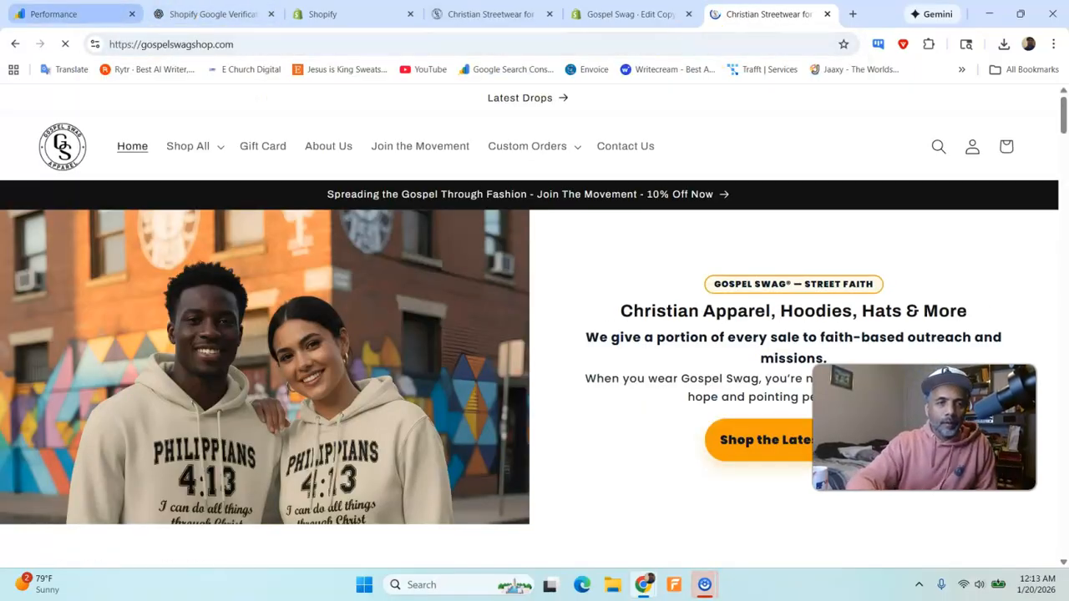
- View the page source of gospelswagshop.com to check for the google-site-verification tag, and return to Search Console
click(59, 14)
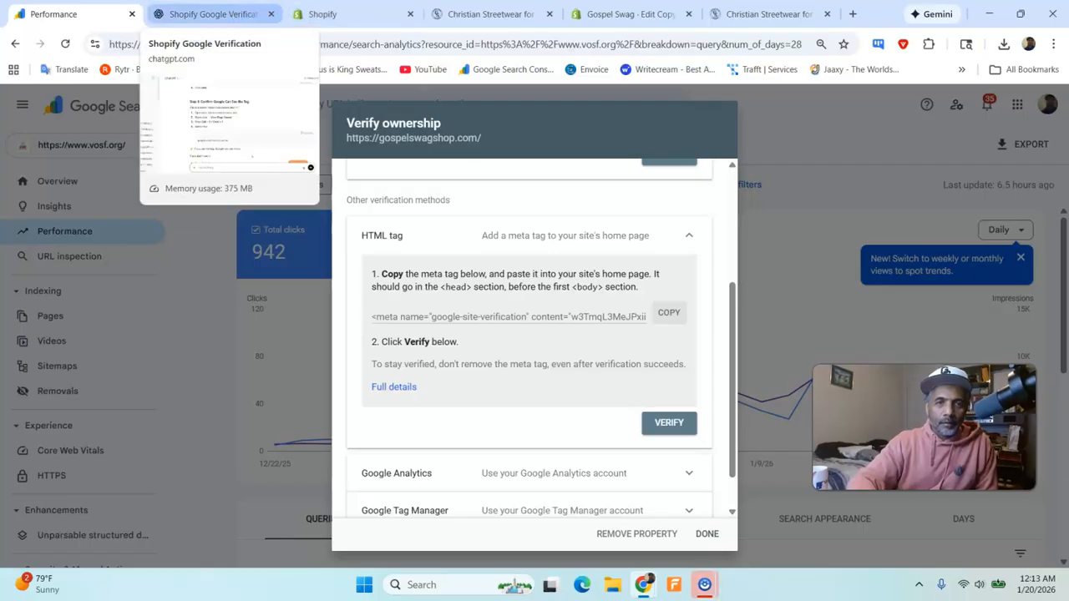
click(208, 14)
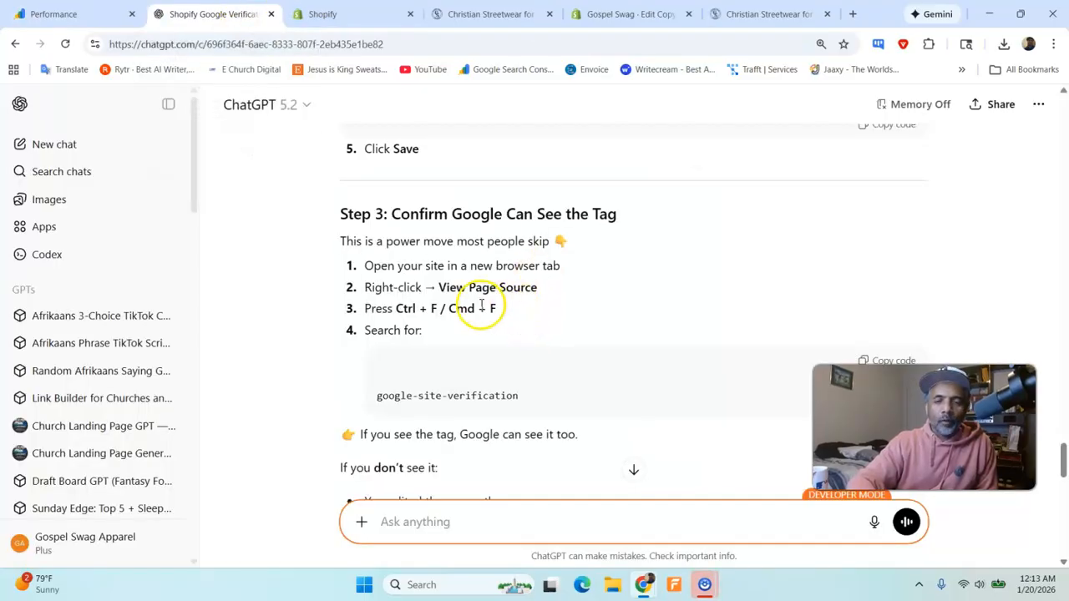
click(761, 10)
right_click(565, 292)
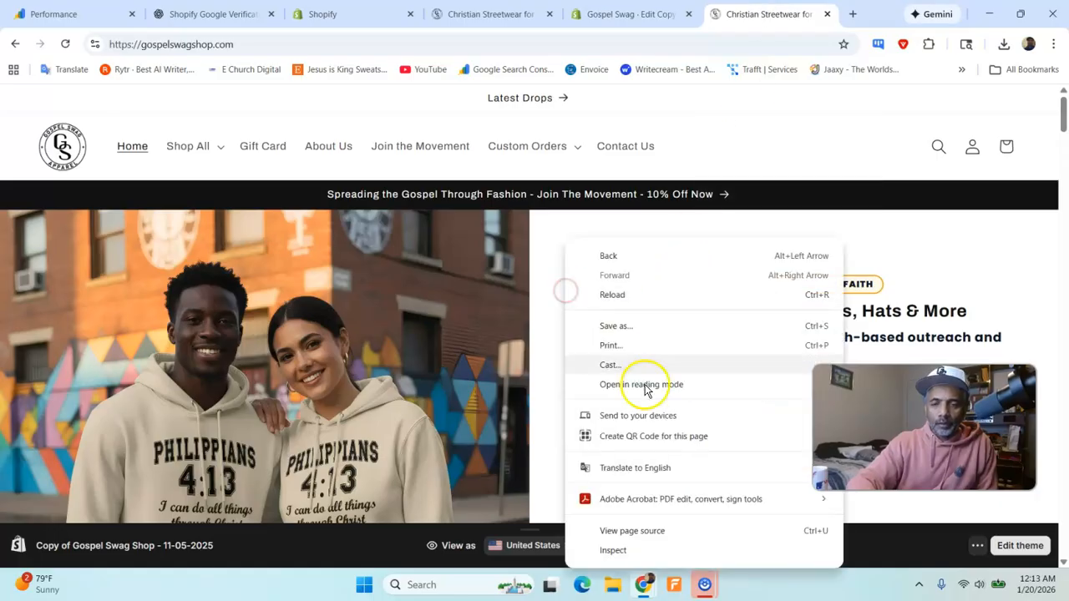
click(649, 526)
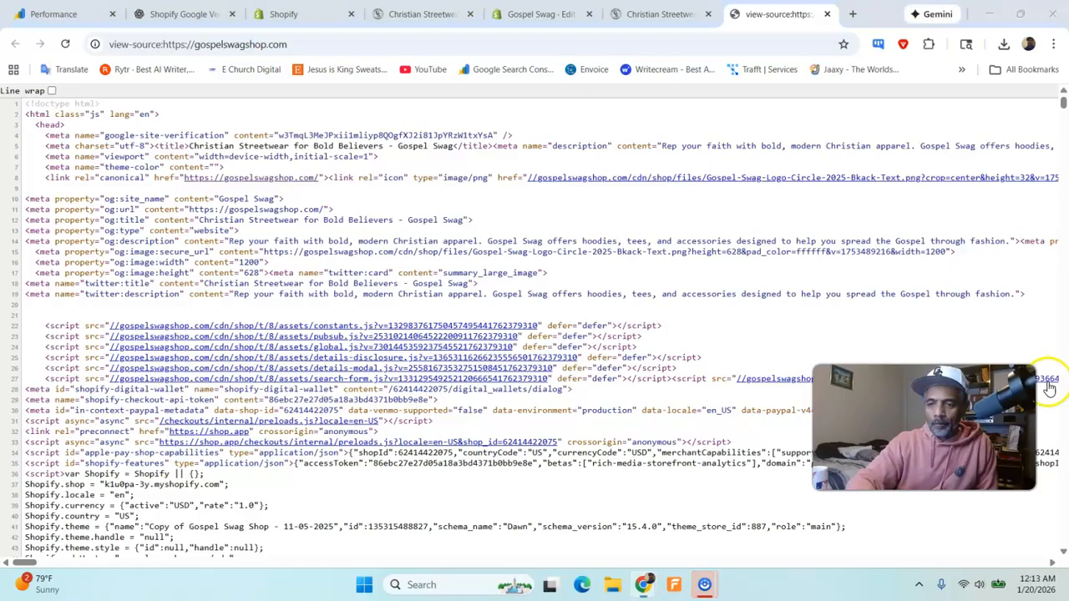
click(54, 13)
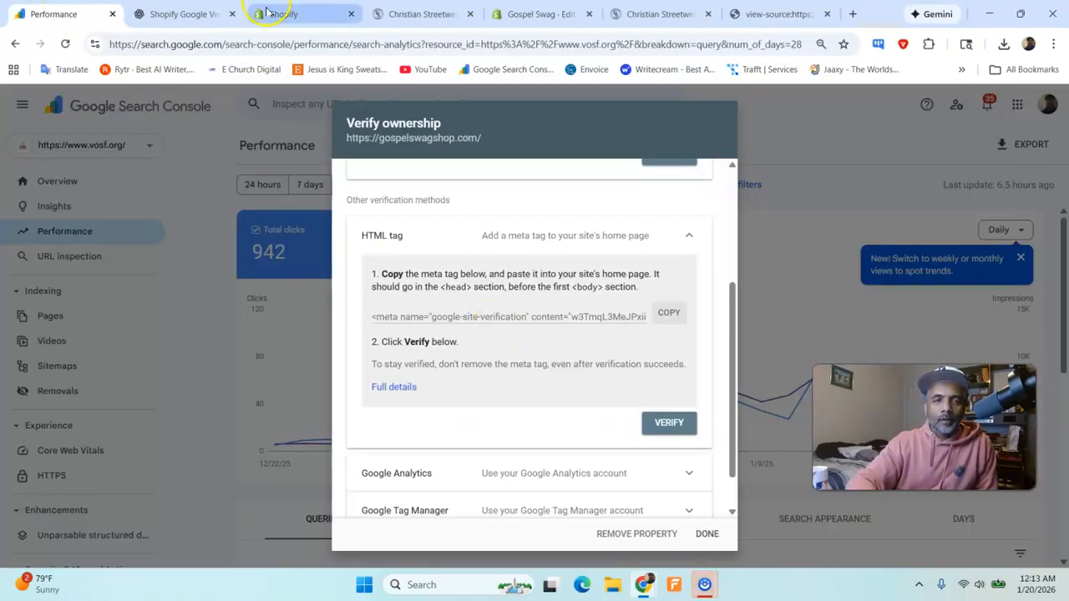
- Recheck ChatGPT's Step 3 instructions, and search the gospelswagshop.com page source for "google-site-"
click(179, 13)
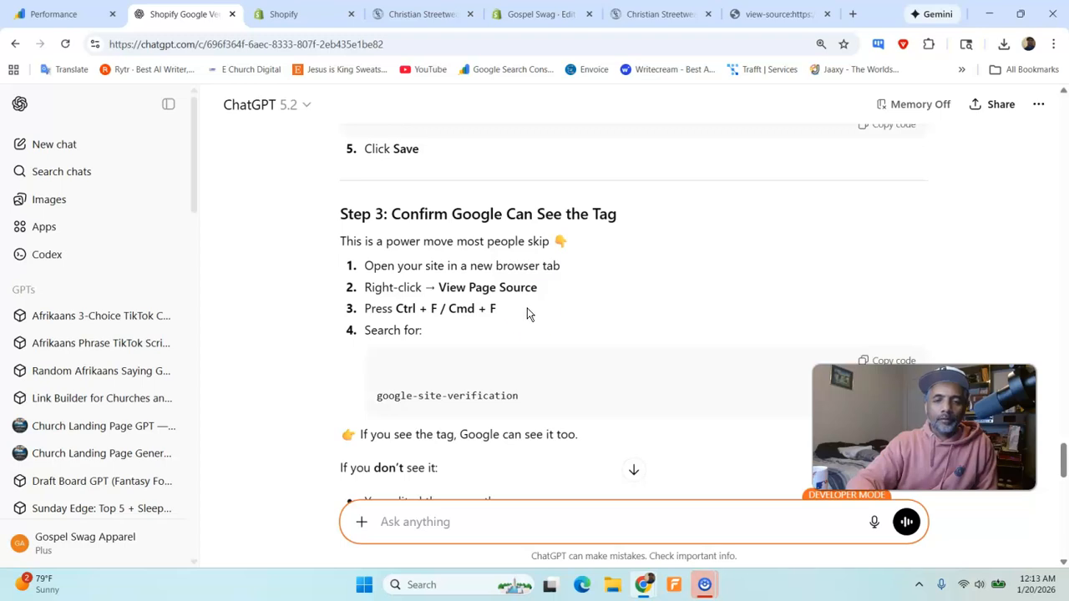
click(733, 14)
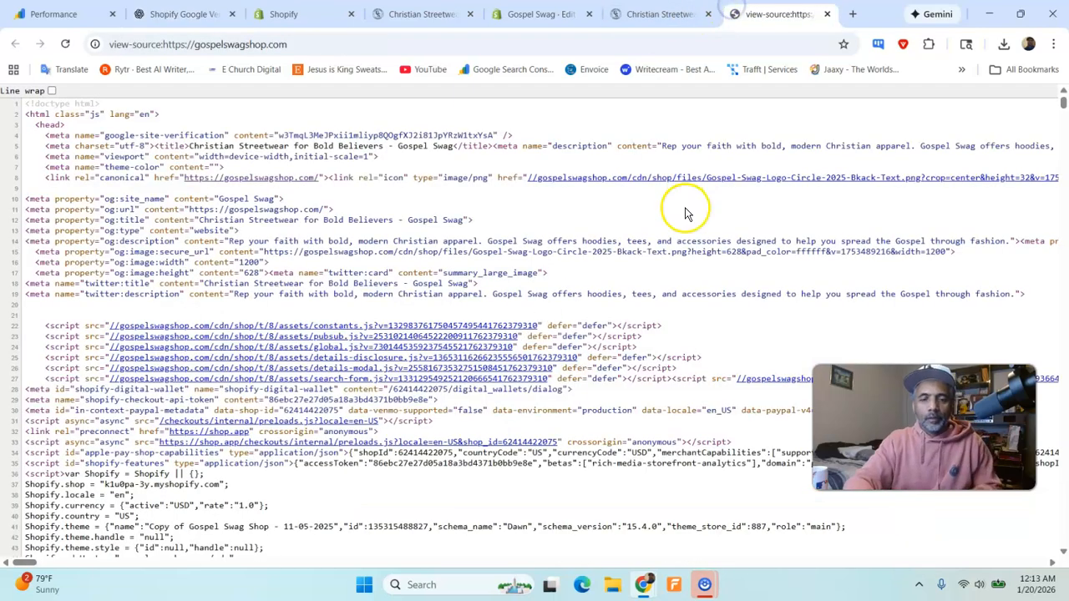
key(ctrl+f)
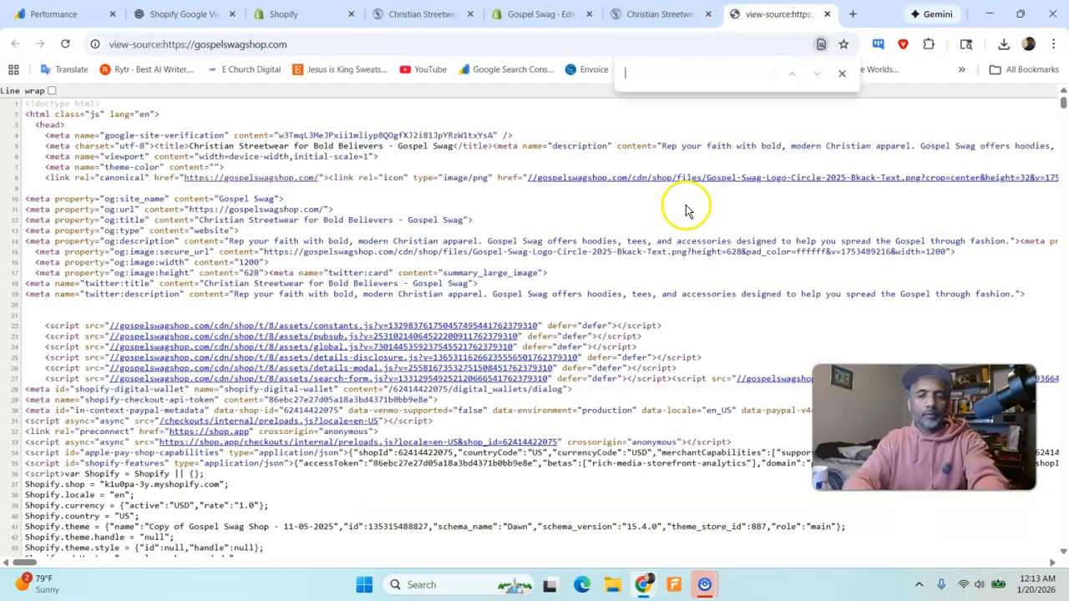
click(79, 14)
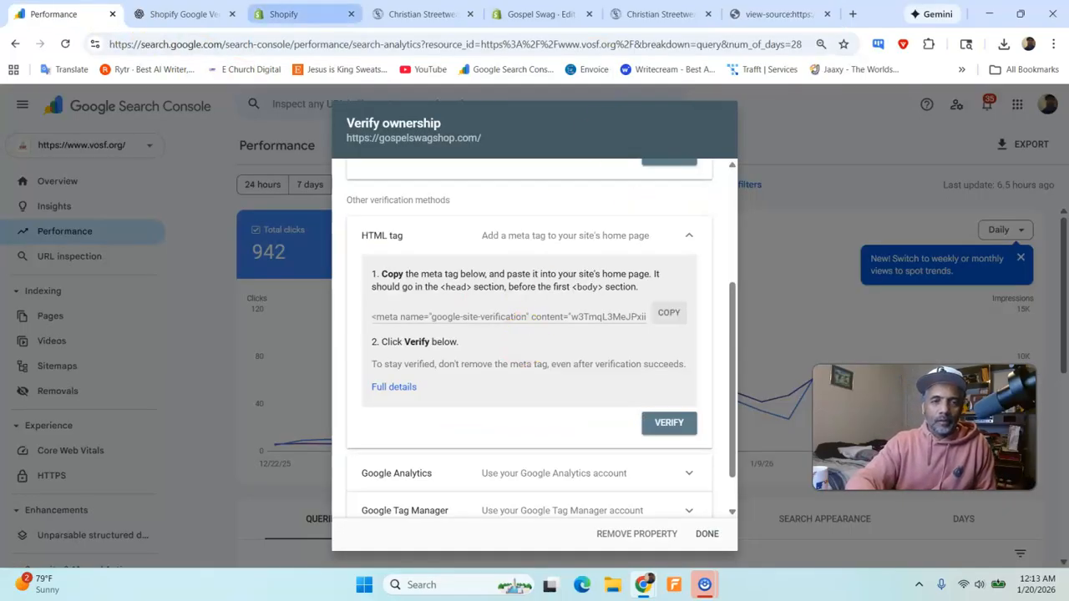
click(284, 14)
click(201, 14)
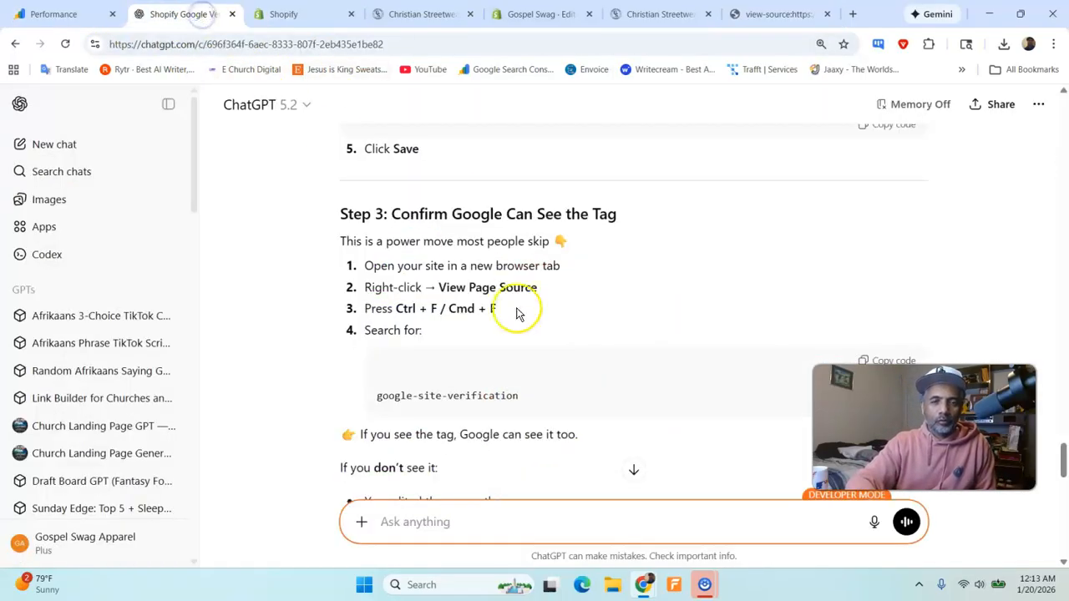
scroll(506, 347, down, 1)
scroll(507, 348, down, 1)
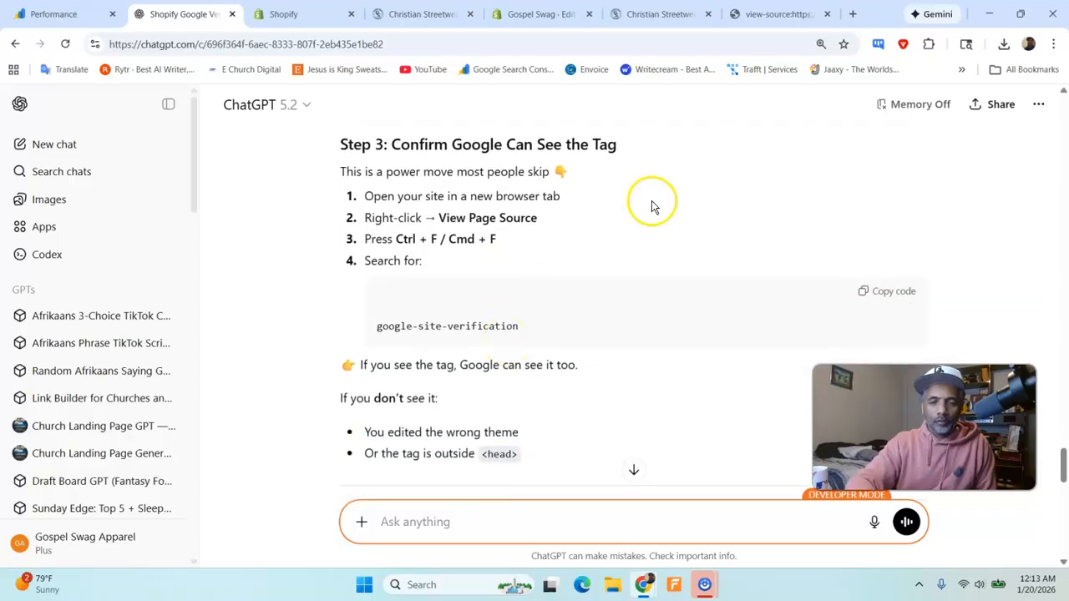
click(777, 14)
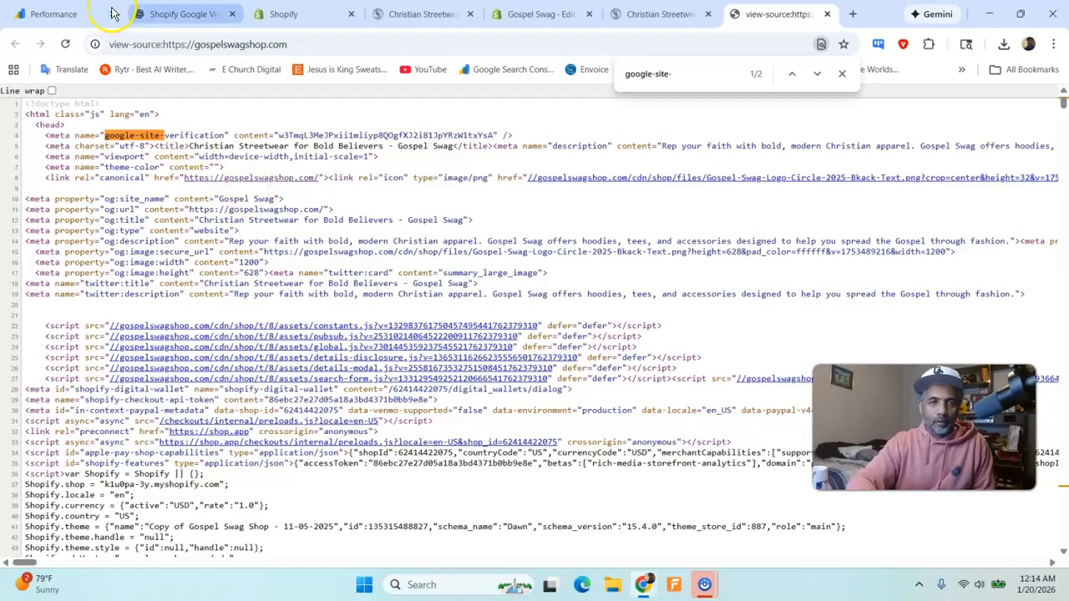
- Read ChatGPT's reasons for a missing tag and its Step 4 on verifying the correct URL
click(179, 14)
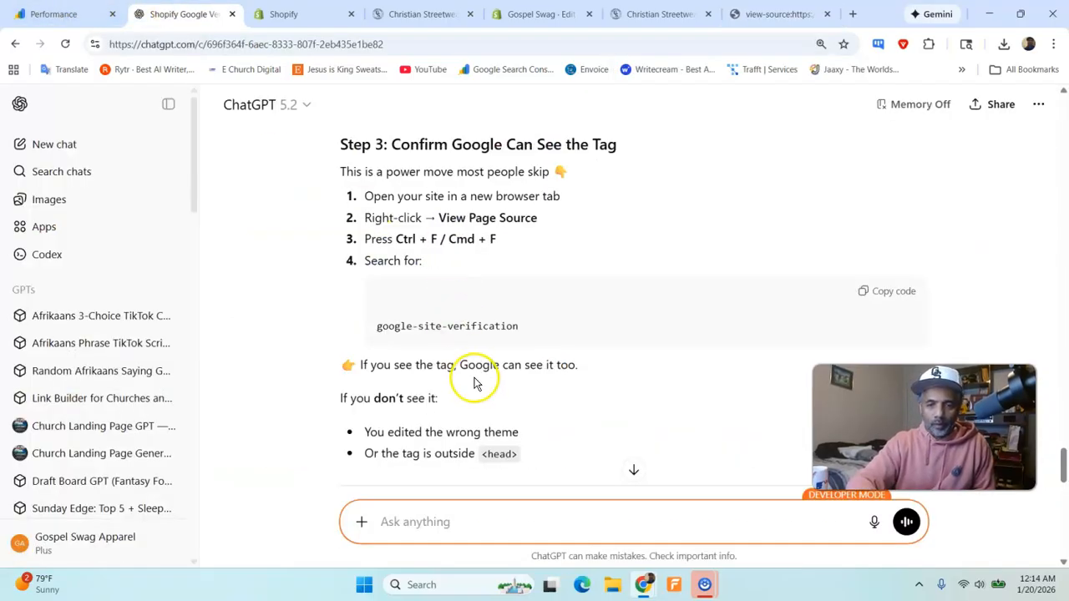
scroll(476, 367, down, 1)
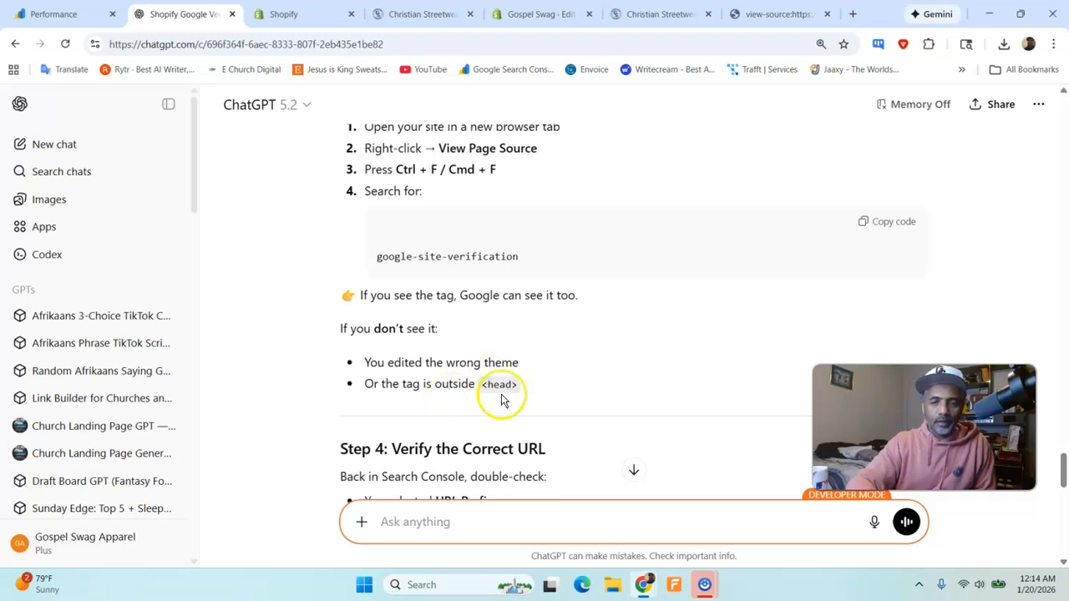
scroll(501, 401, down, 2)
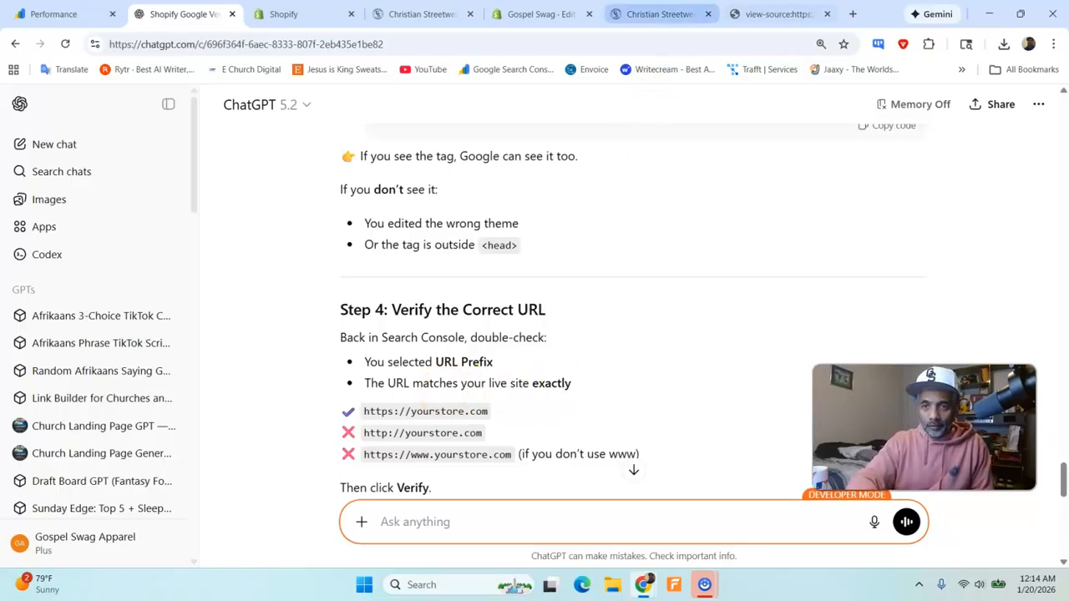
- Copy the google-site-verification name and content part of the meta tag from the gospelswagshop.com page source
click(772, 14)
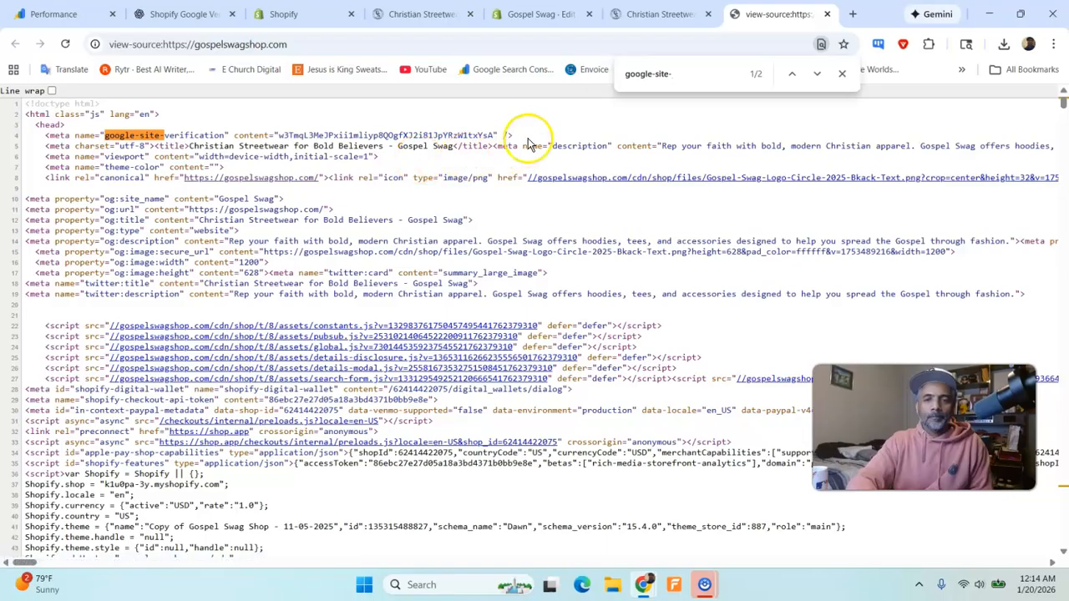
drag(516, 135, 127, 135)
right_click(98, 135)
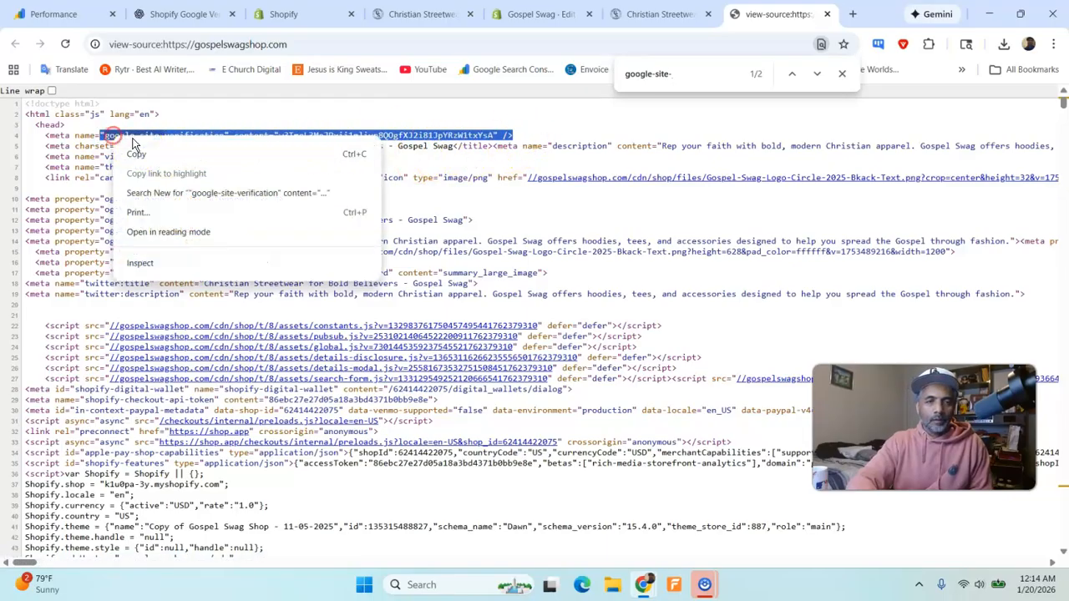
click(139, 154)
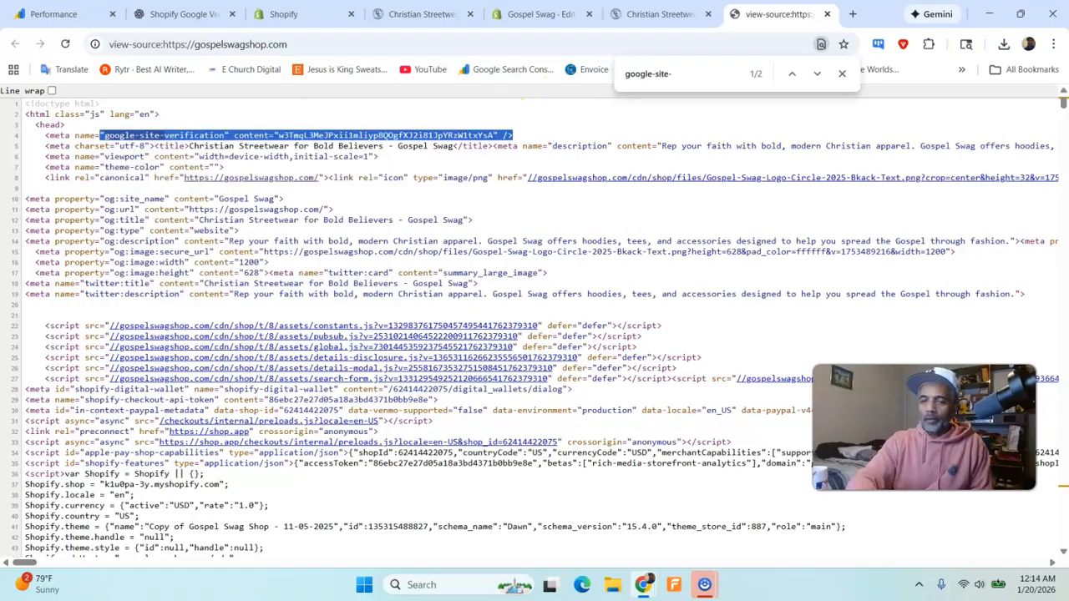
- Open Sticky Notes, paste the copied google-site-verification token text into a new note, and close the Adobe Illustrator note
click(478, 591)
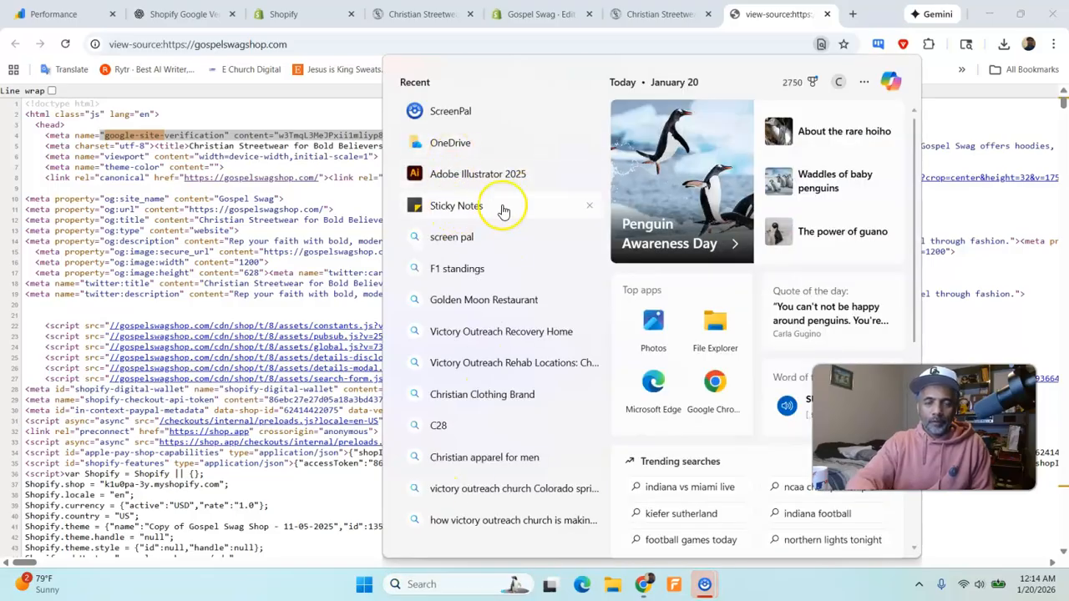
click(501, 207)
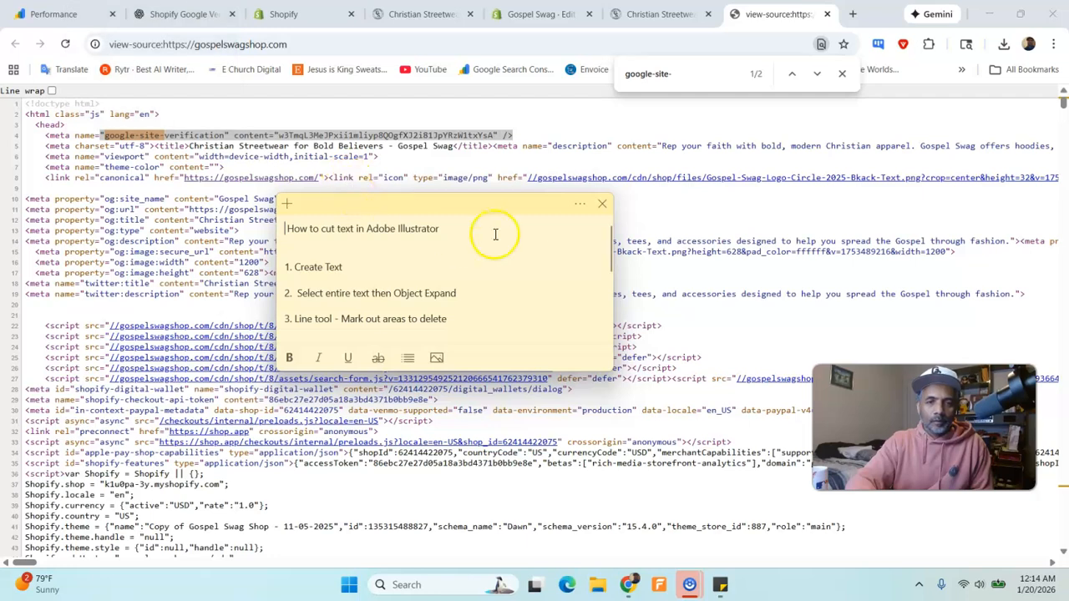
click(286, 204)
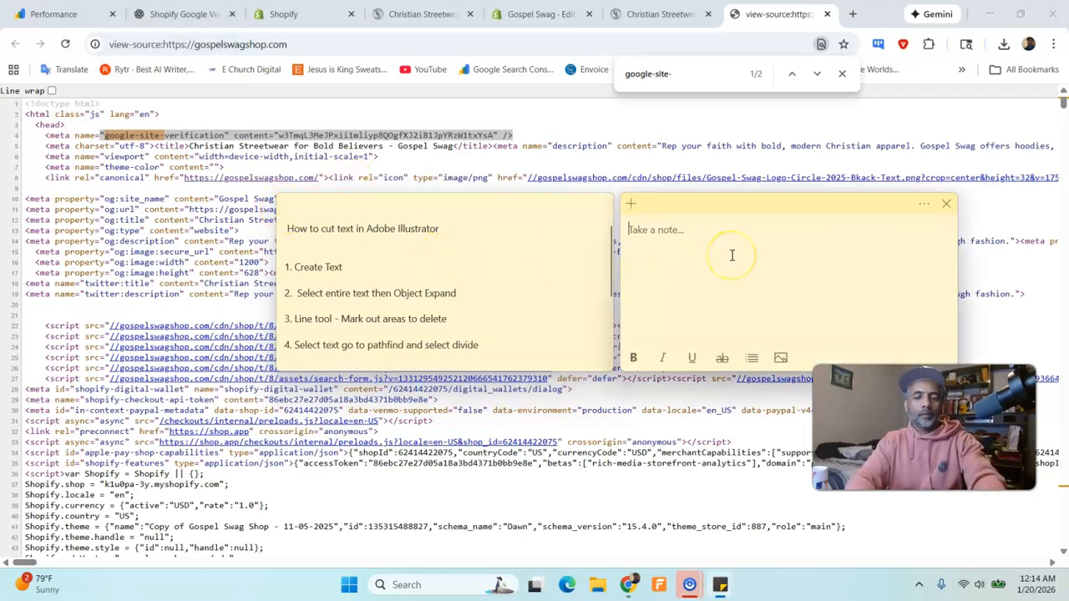
key(ctrl+v)
click(594, 204)
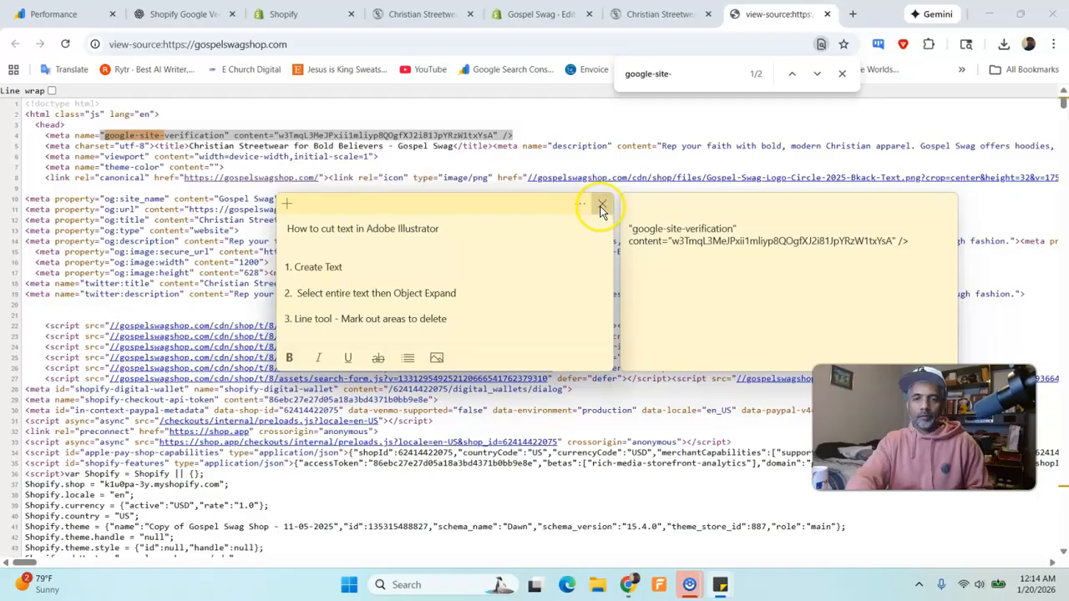
click(601, 205)
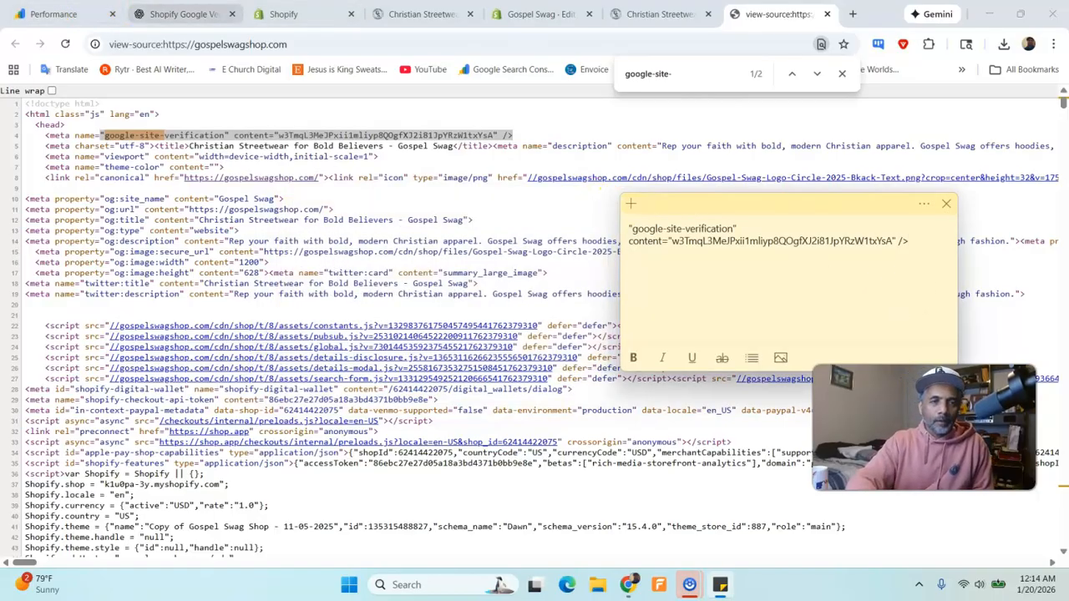
- Review ChatGPT's Step 3 tag check and Step 4 URL requirements again
click(192, 14)
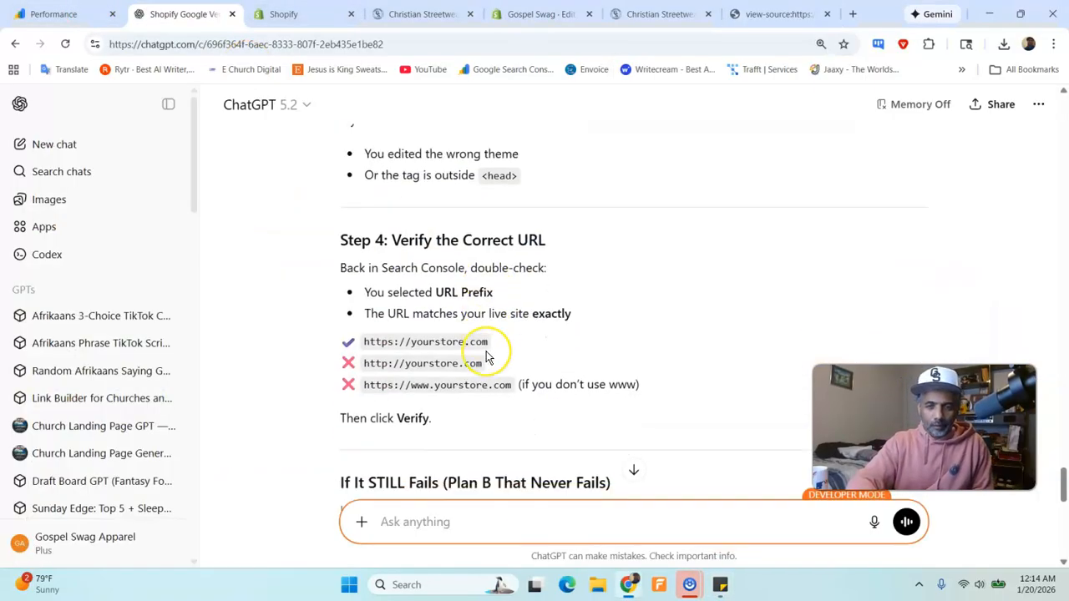
scroll(487, 357, up, 1)
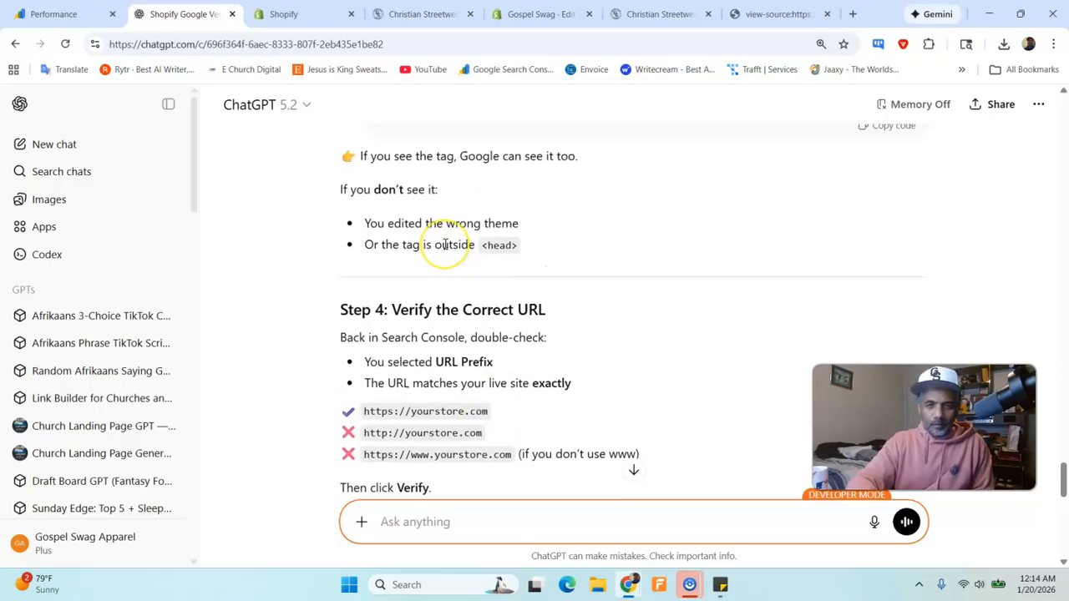
scroll(445, 244, up, 2)
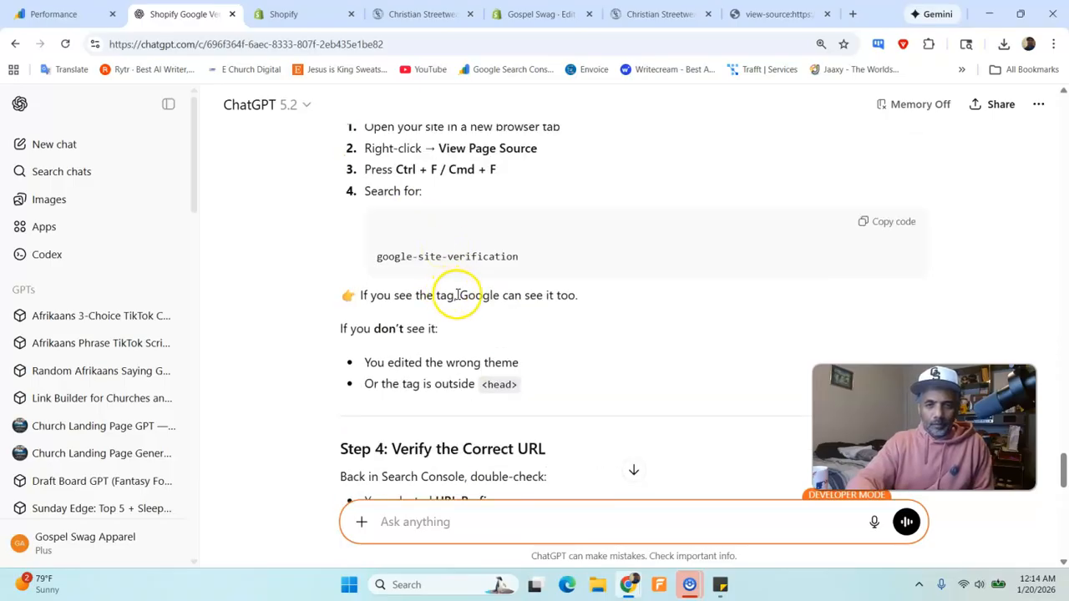
scroll(453, 308, down, 2)
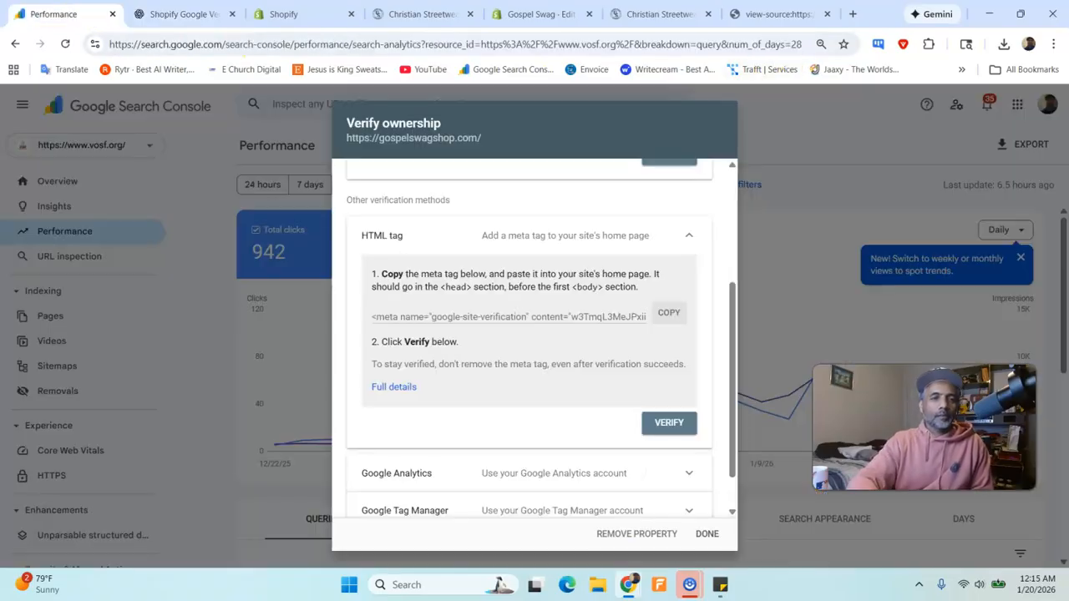
- Check the property URL and the HTML tag method in Search Console's Verify ownership dialog
click(54, 13)
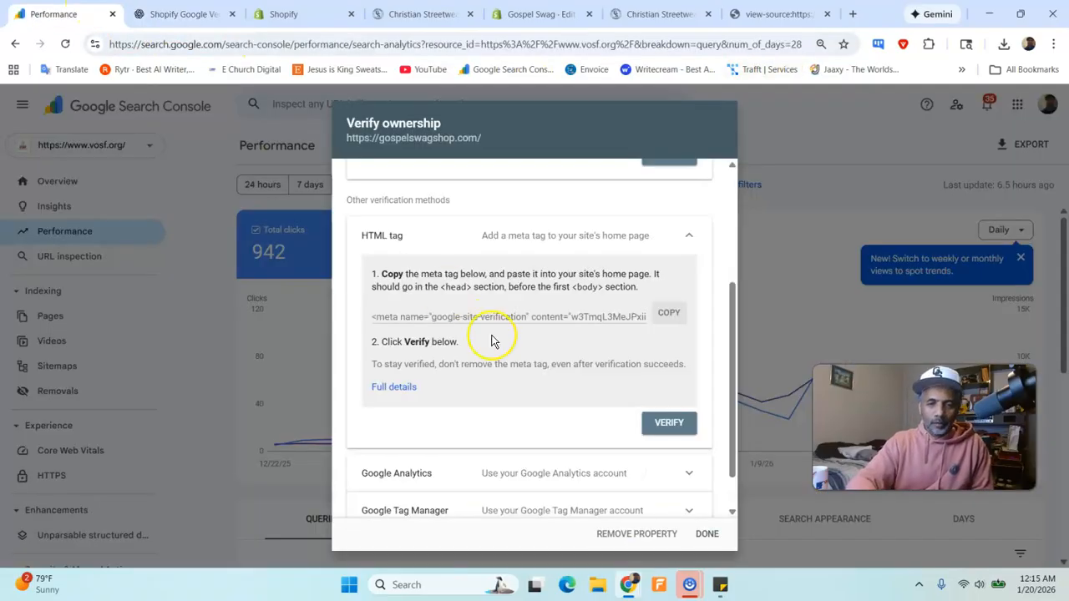
scroll(499, 341, down, 1)
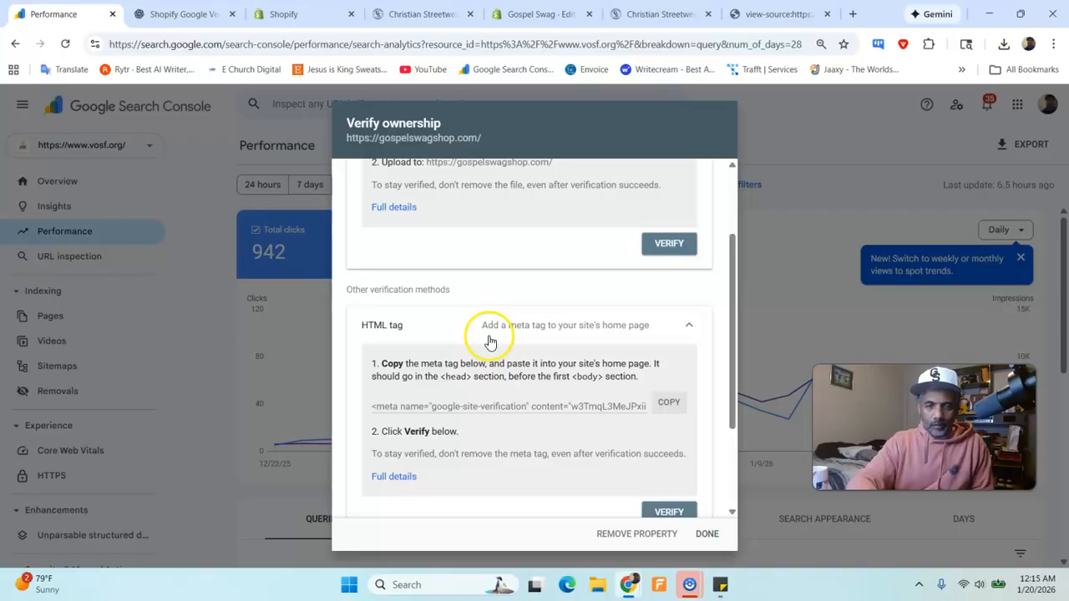
scroll(494, 327, up, 2)
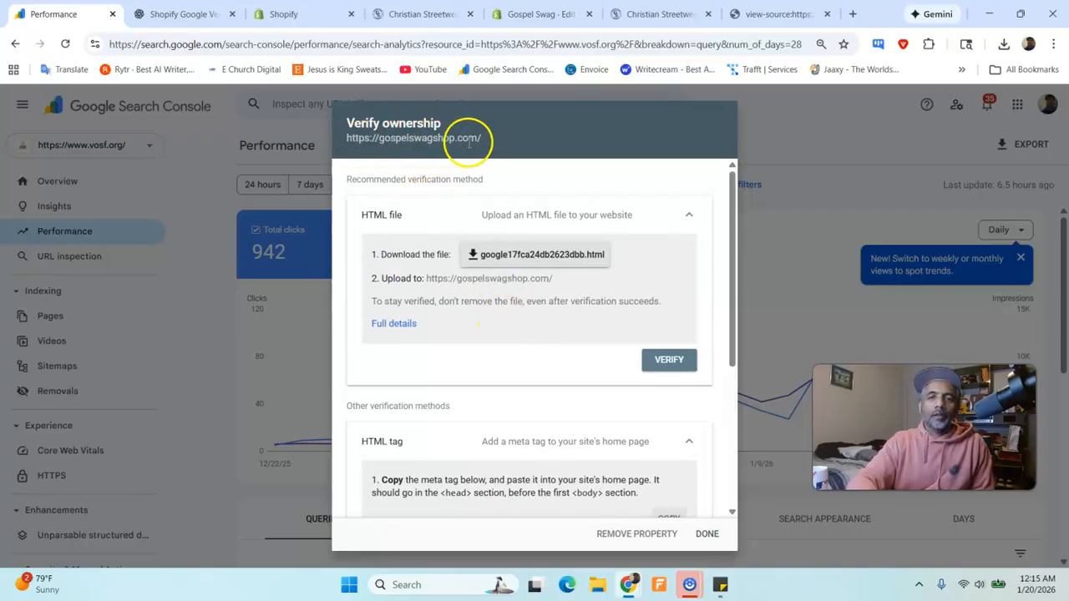
scroll(551, 284, down, 2)
scroll(556, 284, down, 1)
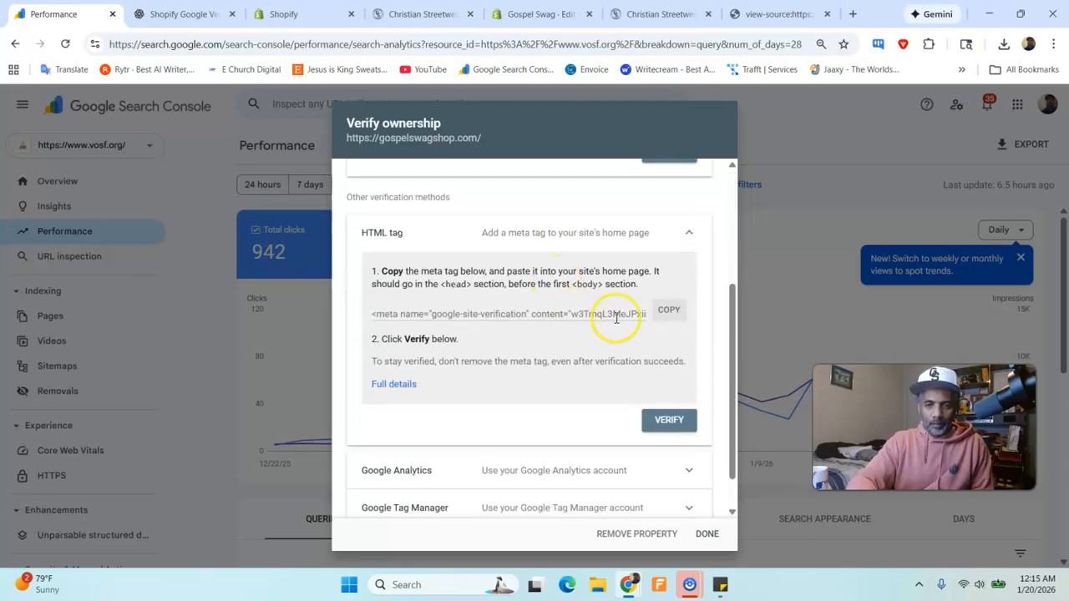
- Copy the HTML meta tag from Search Console and paste its verification token below the first one in the sticky note for comparison
click(661, 316)
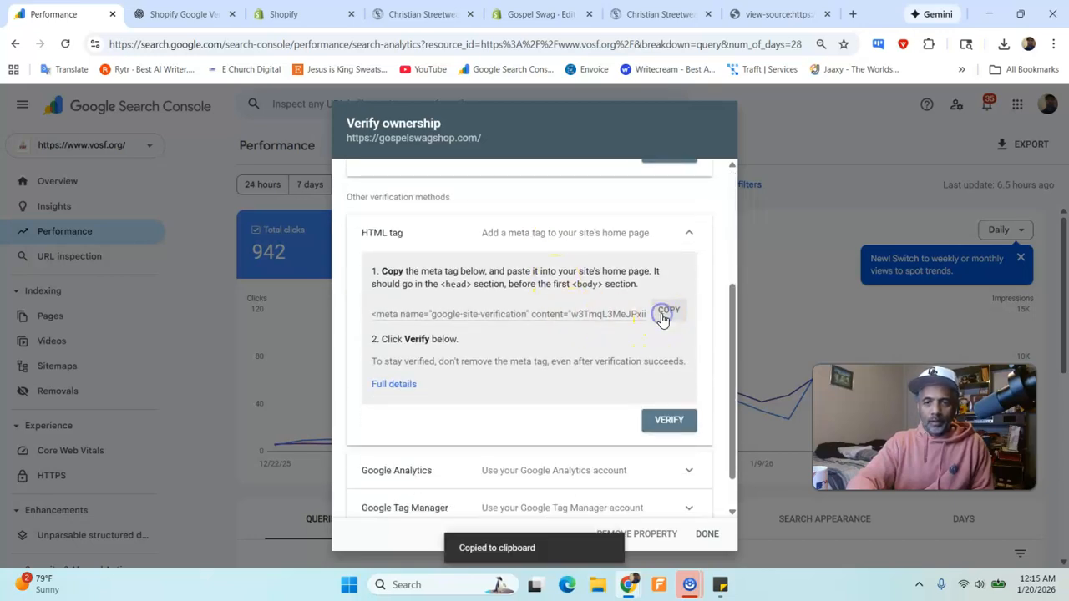
click(733, 583)
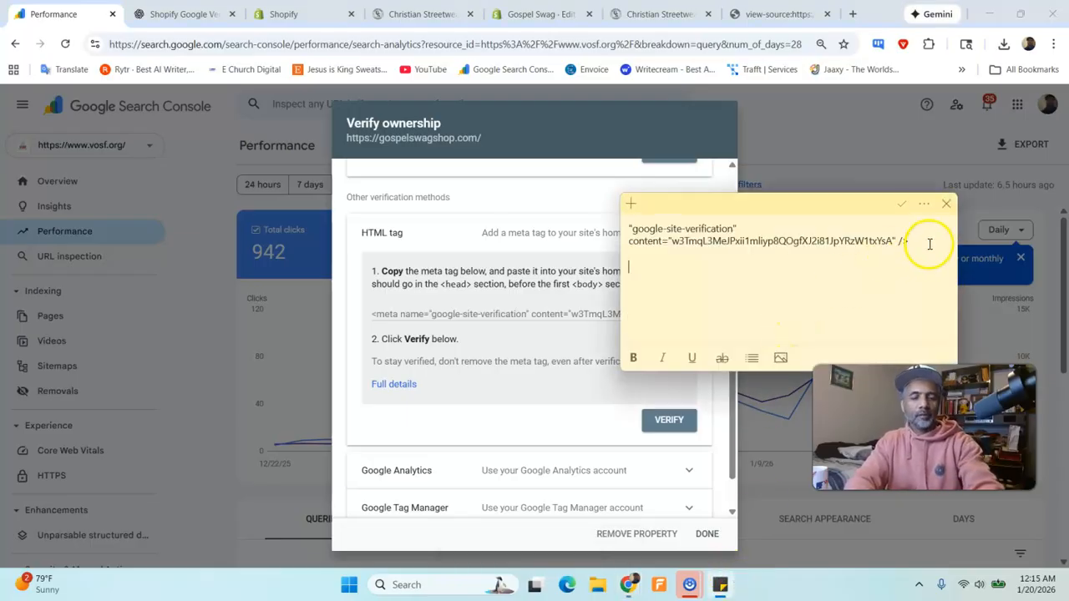
key(ctrl+v)
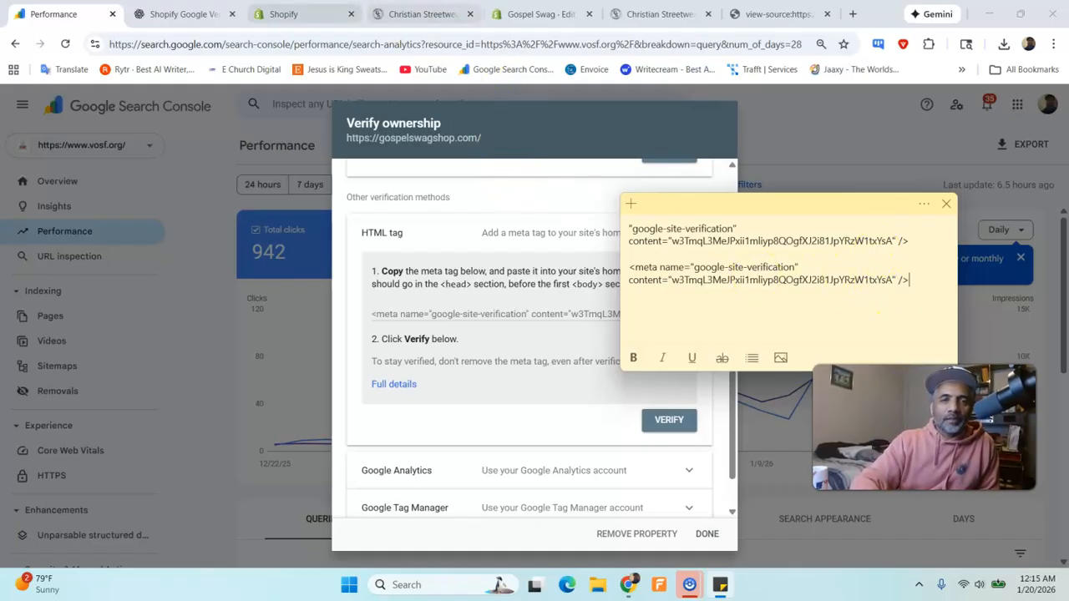
- Reload the gospelswagshop.com storefront home page in its existing browser tab
click(326, 15)
click(422, 14)
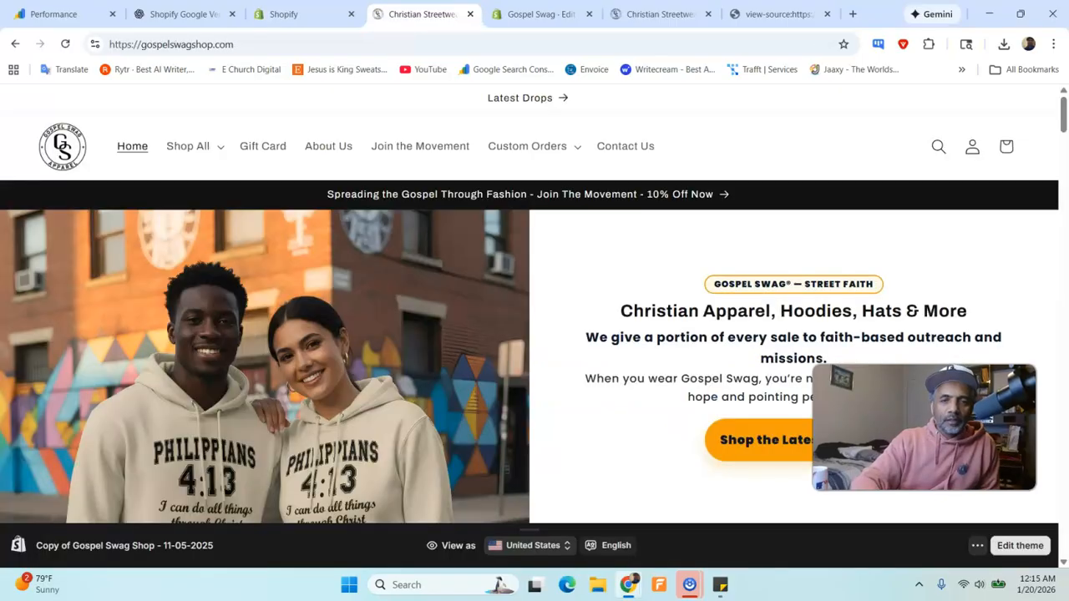
click(65, 44)
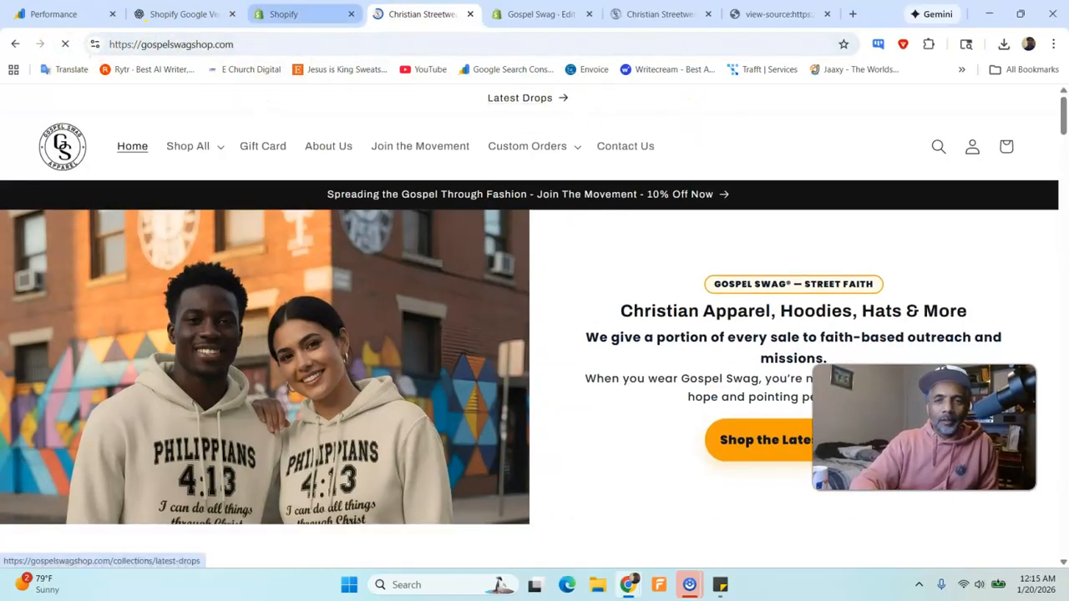
- Try to verify ownership of gospelswagshop.com in Search Console with the HTML tag method, and dismiss the result
click(54, 15)
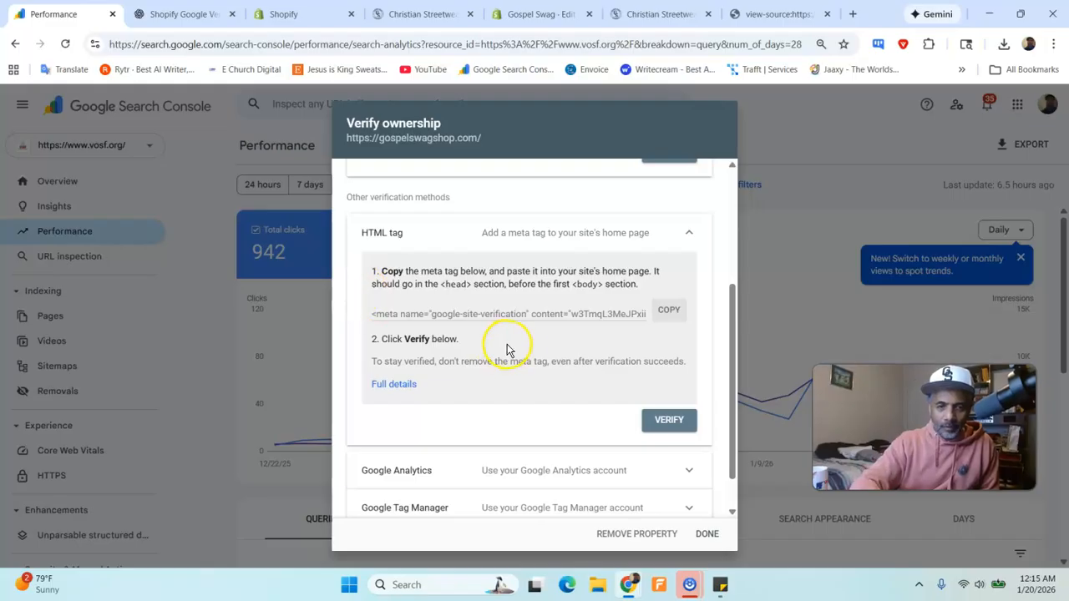
click(668, 419)
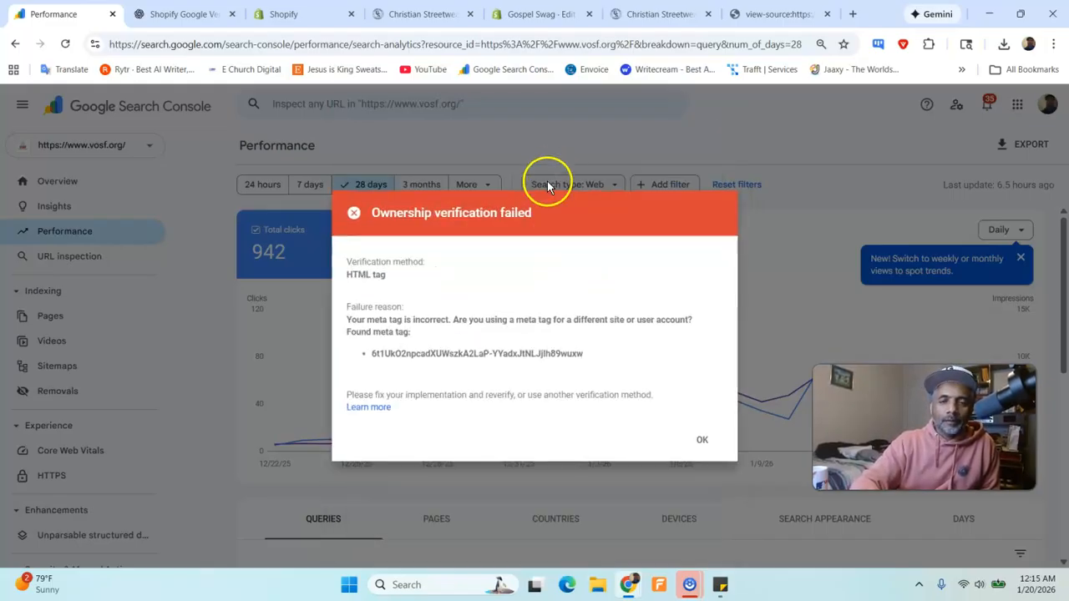
click(700, 439)
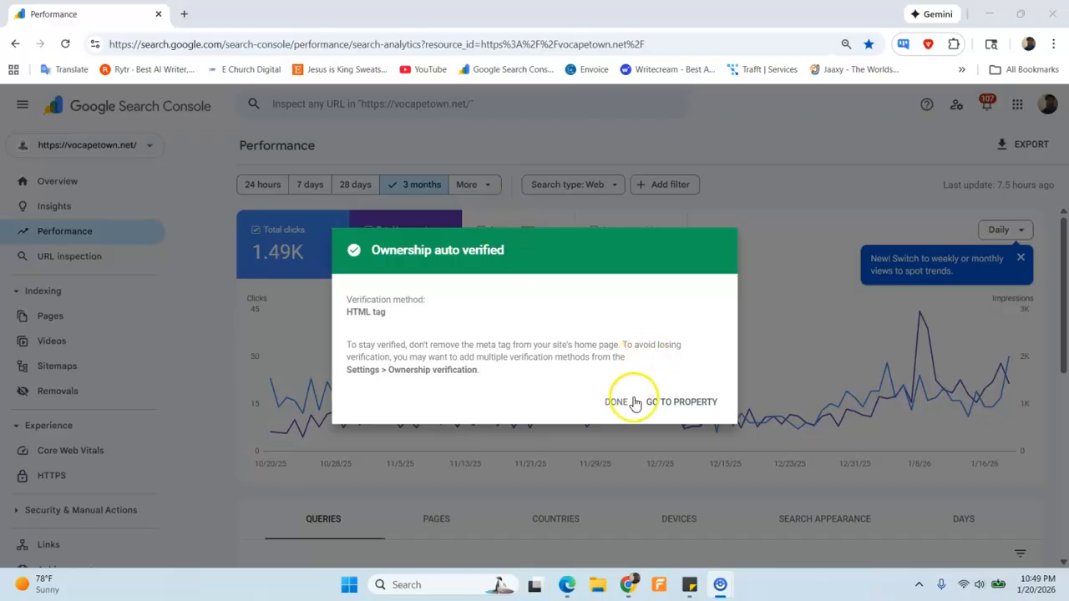
- Go to the gospelswagshop.com property in Search Console from the ownership verification dialog
click(666, 400)
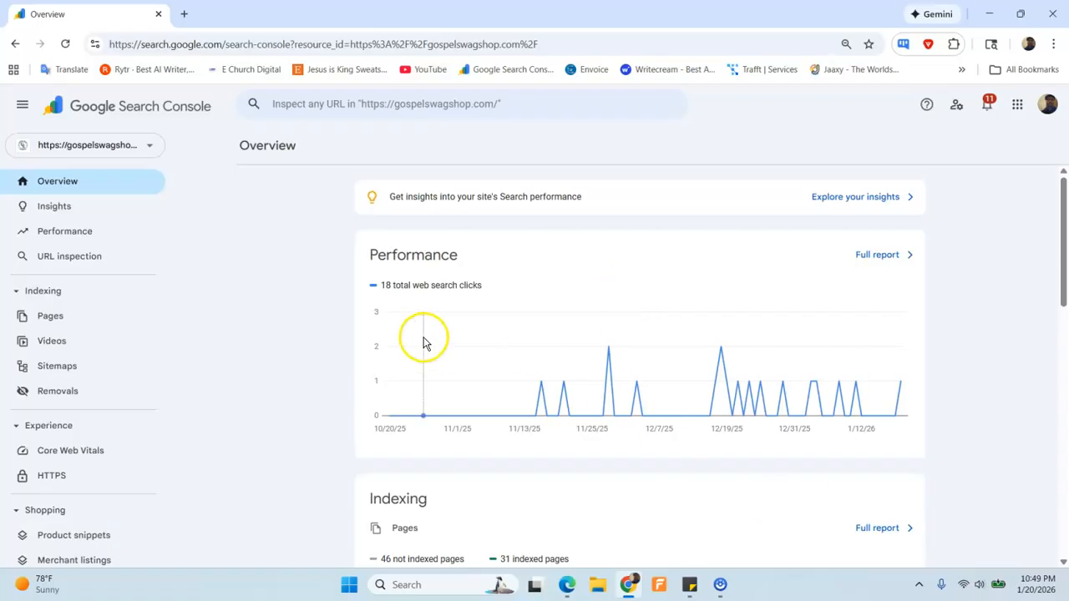
- Review the clicks, impressions and top content in the property's Insights report, and reopen that report from the overview page
click(73, 182)
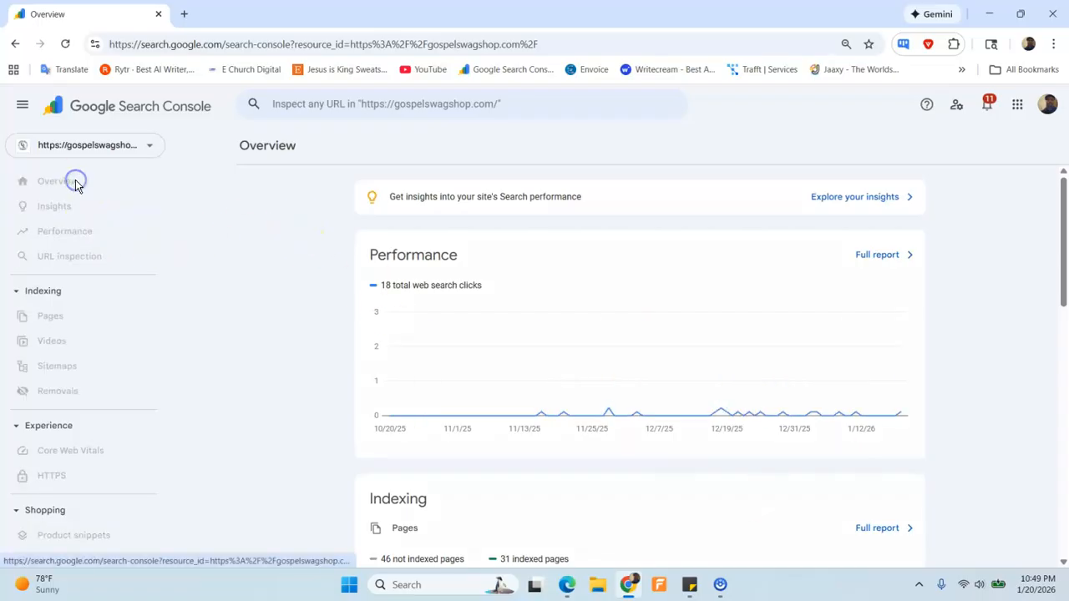
click(71, 210)
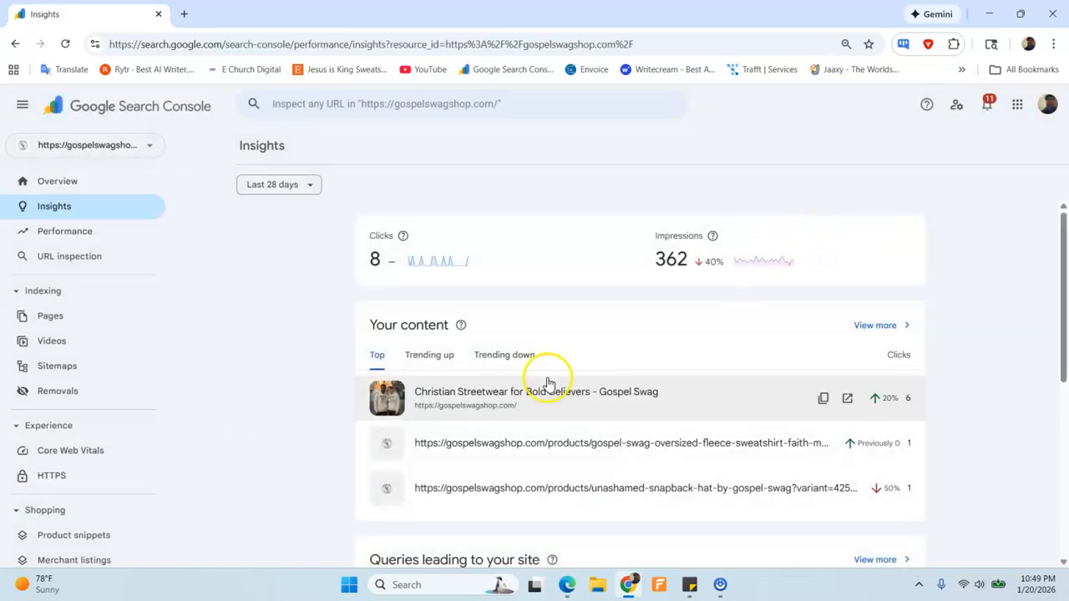
scroll(547, 383, down, 4)
scroll(542, 380, up, 4)
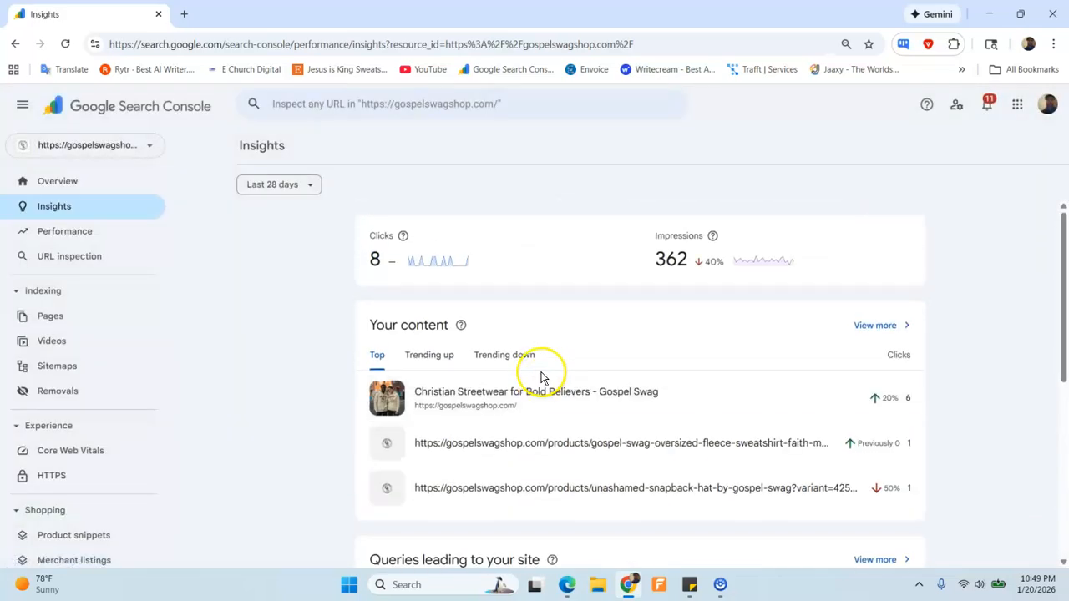
click(63, 181)
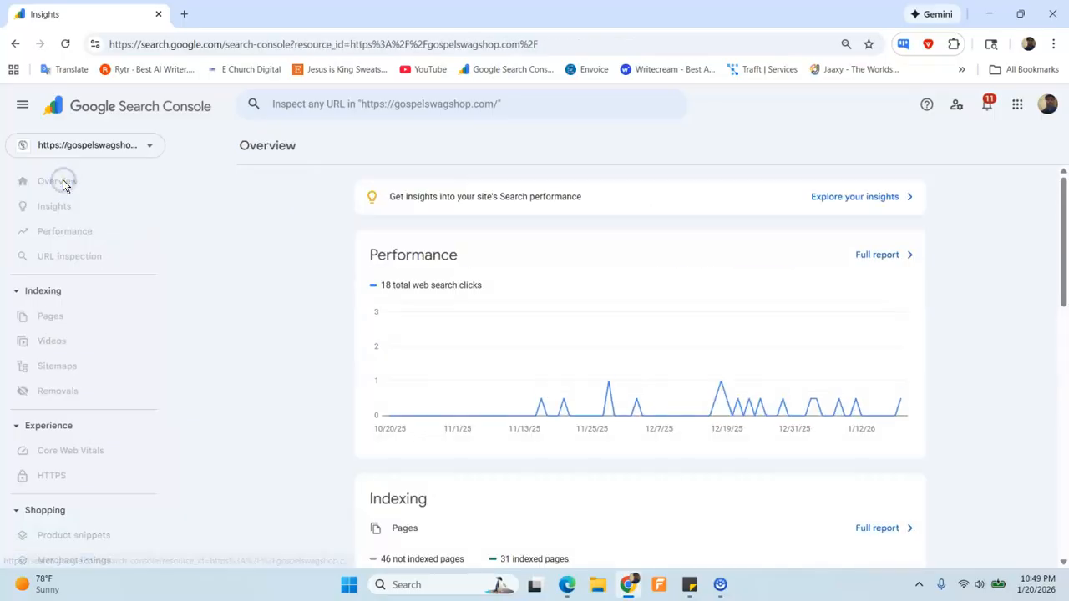
click(868, 197)
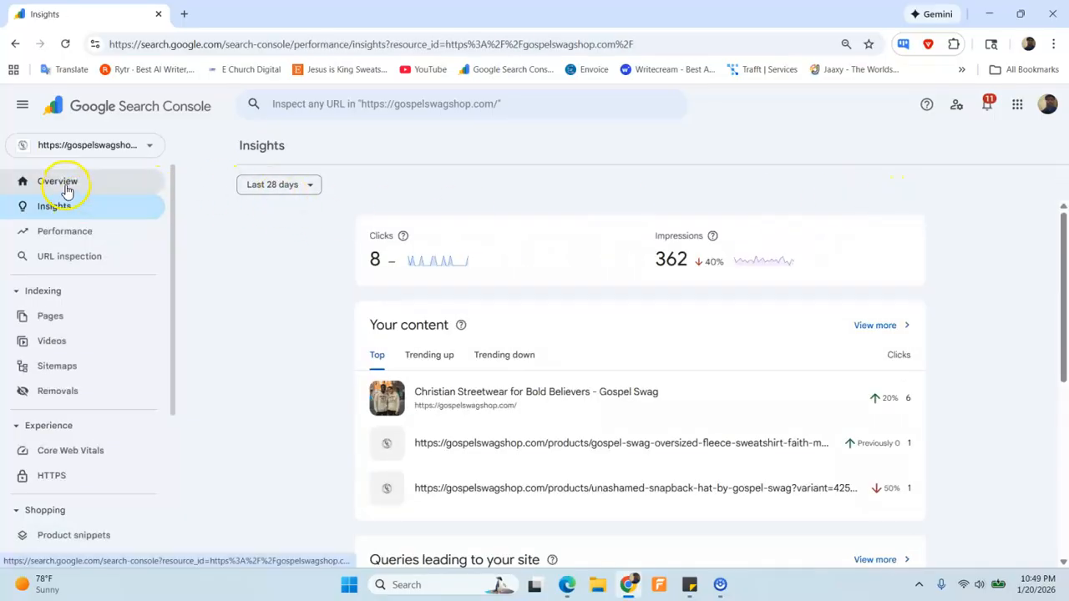
- Examine the chart and top queries in the full Performance report from the overview page, and open the property selector
click(66, 191)
click(873, 264)
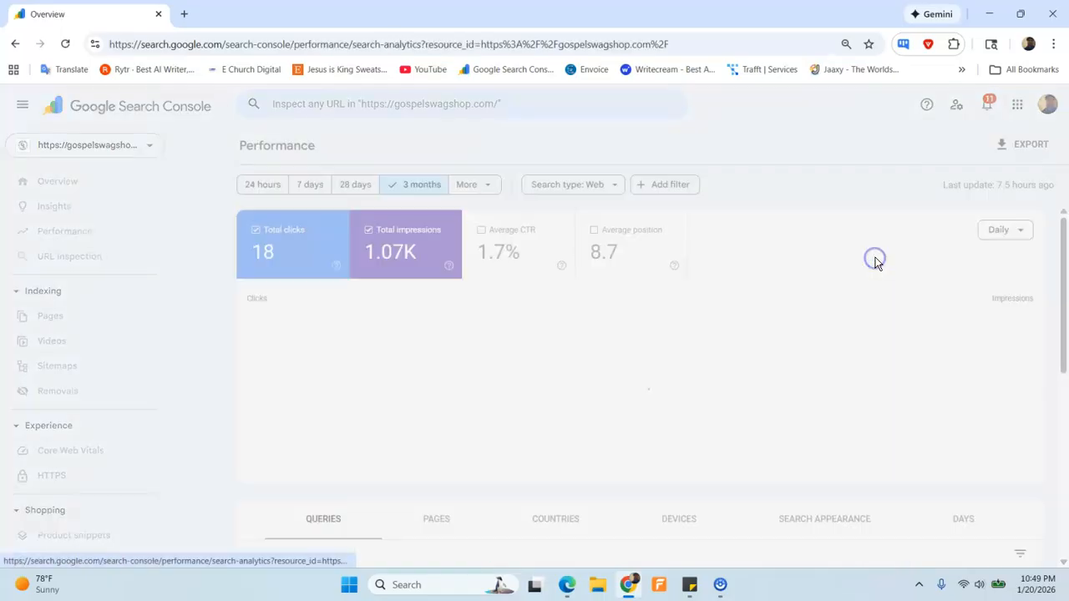
scroll(534, 376, down, 3)
click(327, 316)
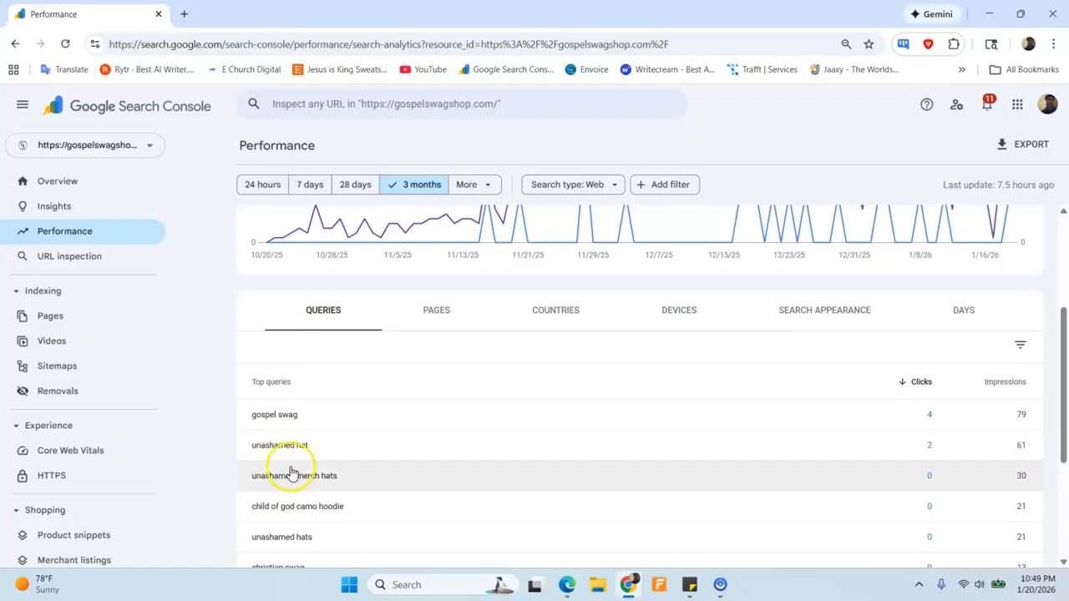
scroll(291, 474, down, 2)
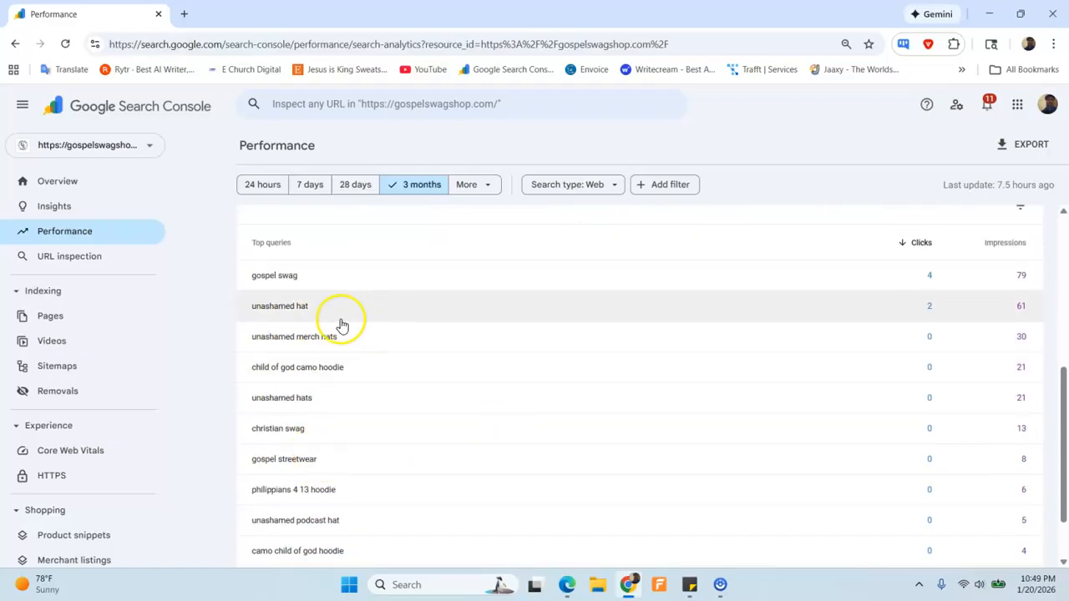
scroll(381, 403, up, 5)
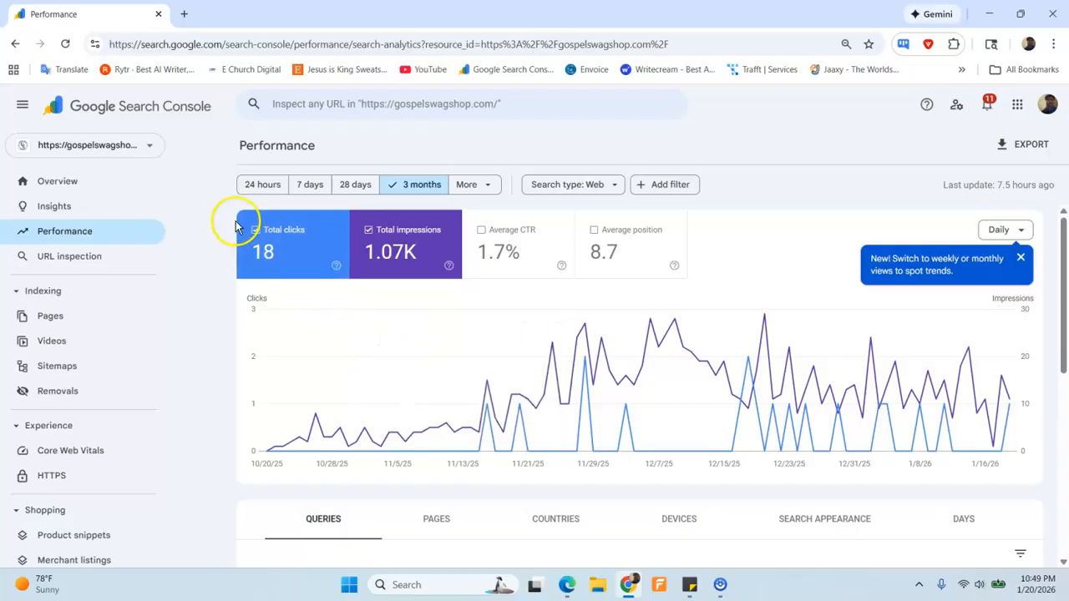
click(135, 152)
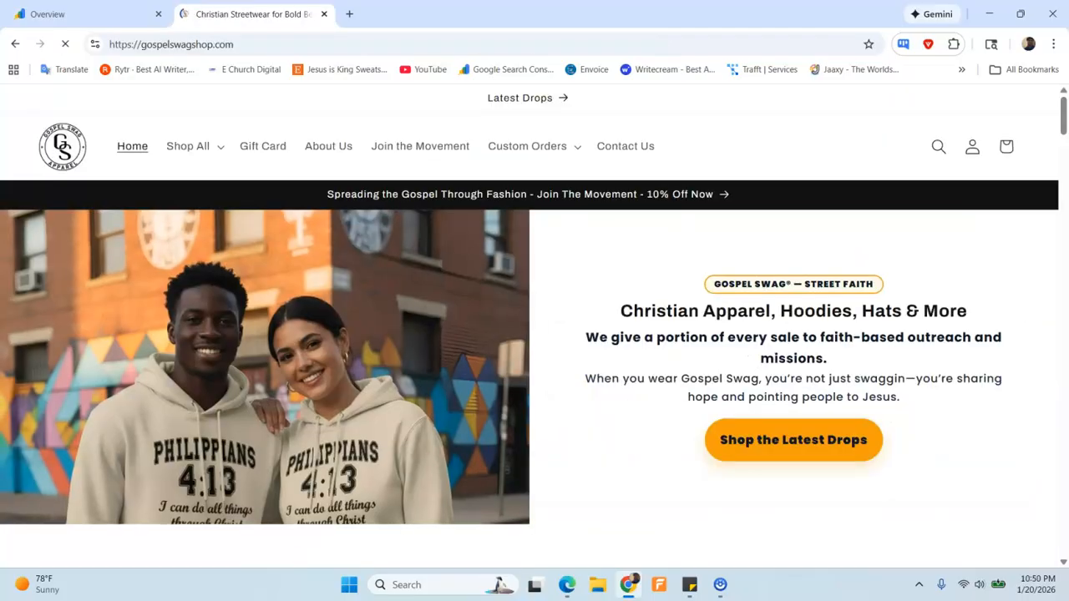